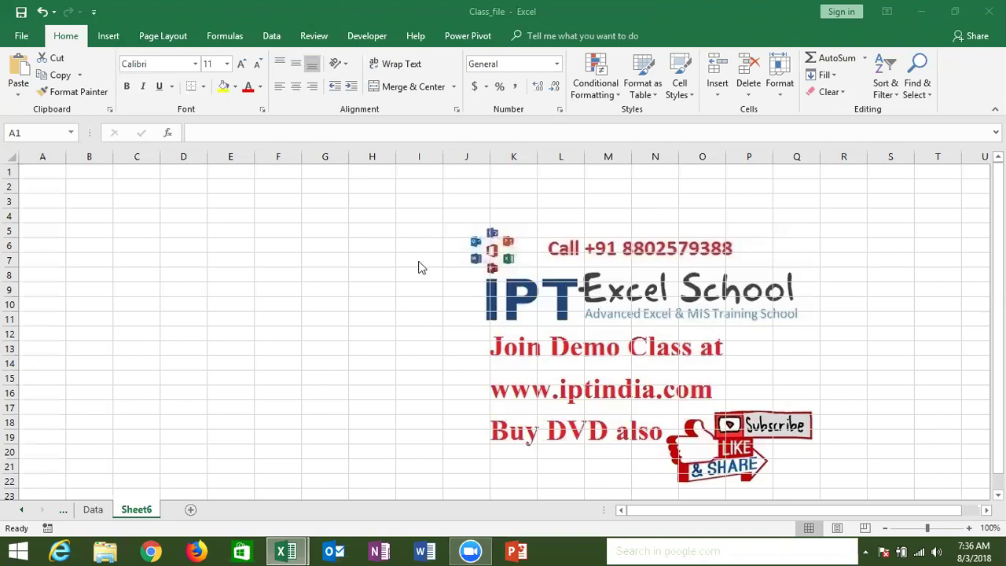
# - Enter Application in D3, Workbook in E4 and Sheet in F5 on Sheet6
pyautogui.click(198, 201)
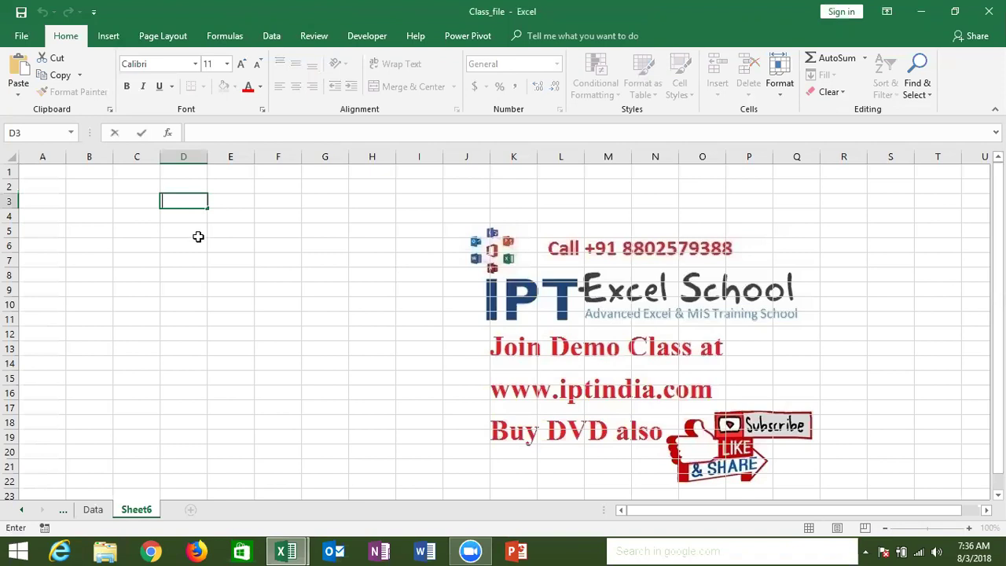
pyautogui.click(198, 237)
pyautogui.click(190, 204)
pyautogui.write('Application')
pyautogui.press('Return')
pyautogui.press('Right')
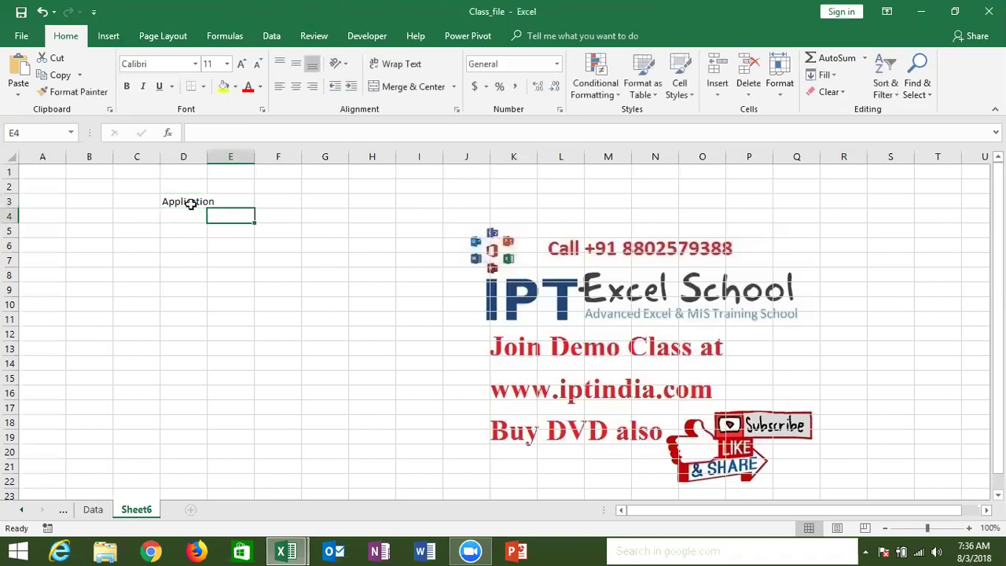
pyautogui.write('Workbook')
pyautogui.press('Left')
pyautogui.press('Down')
pyautogui.press('Right')
pyautogui.press('Right')
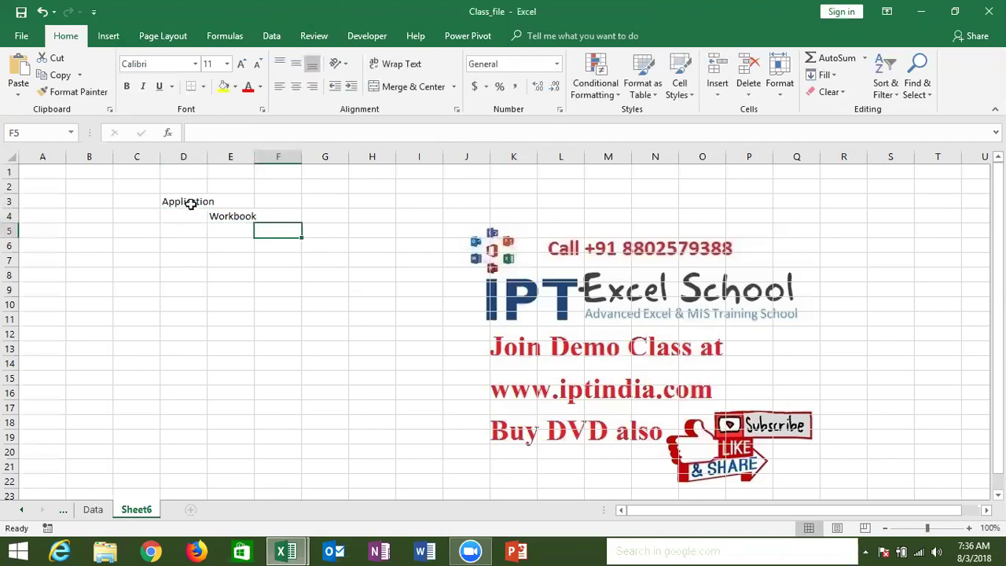
pyautogui.write('Sheet')
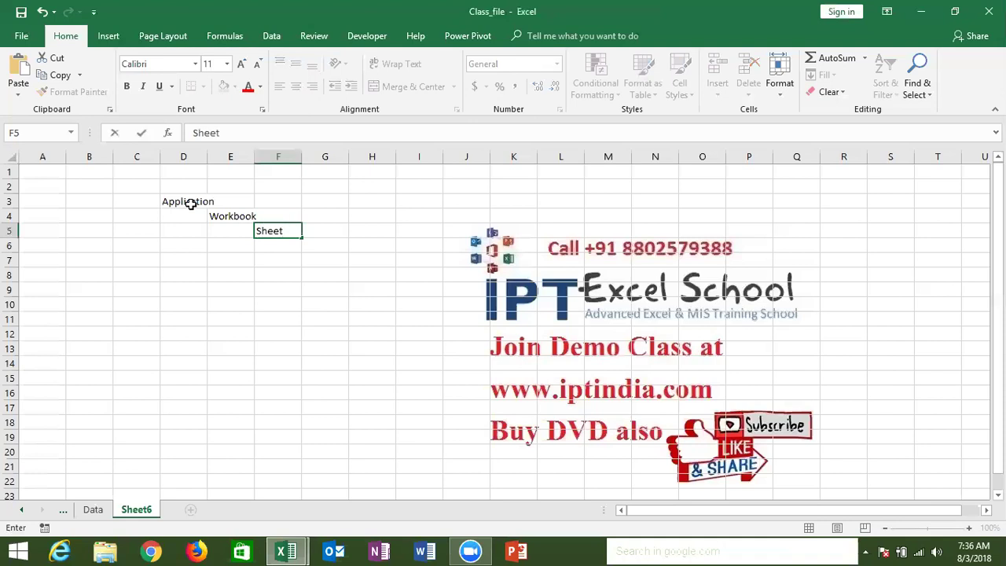
pyautogui.press('Return')
# - Enter chartobject in G6 and chart in H7, continuing the diagonal
pyautogui.press('Right')
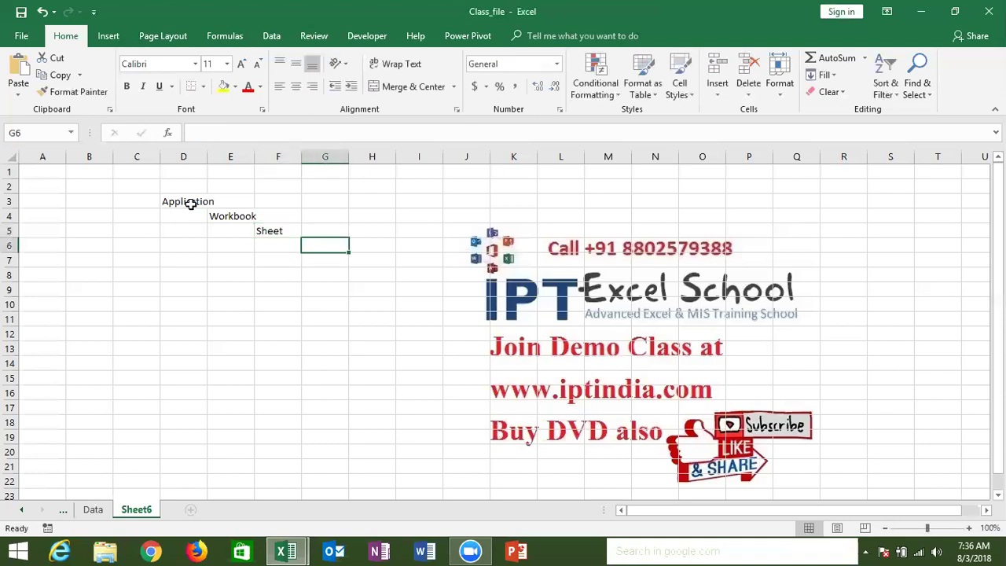
pyautogui.write('Shar')
pyautogui.press('BackSpace')
pyautogui.press('BackSpace')
pyautogui.press('BackSpace')
pyautogui.press('BackSpace')
pyautogui.write('chartobject')
pyautogui.press('Return')
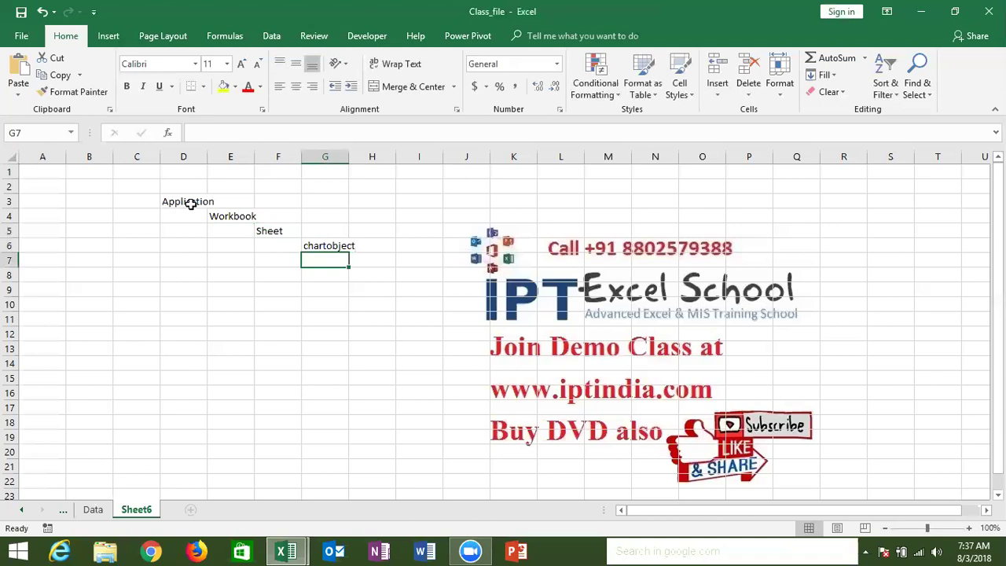
pyautogui.press('Down')
pyautogui.press('Up')
pyautogui.press('Right')
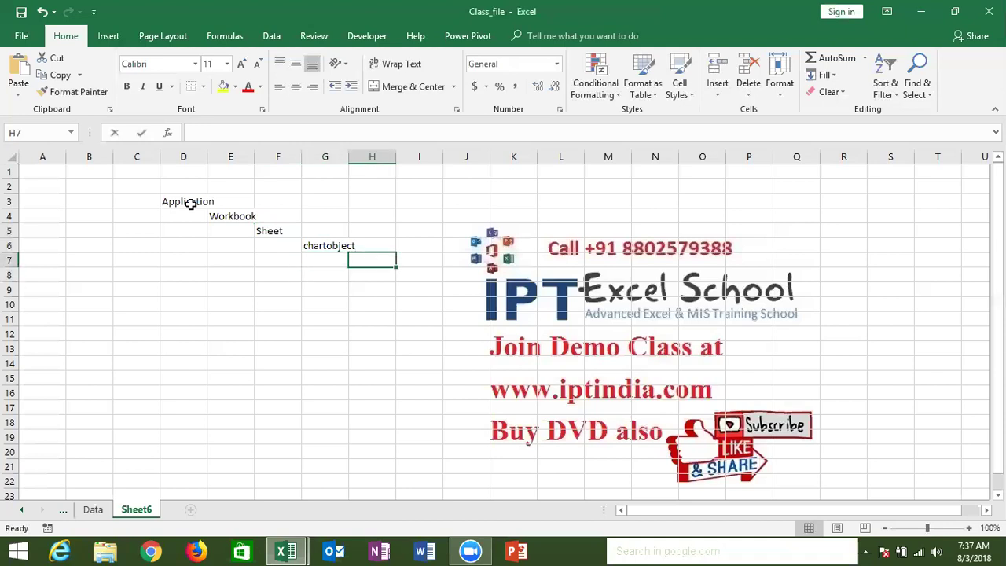
pyautogui.write('chart')
pyautogui.press('Return')
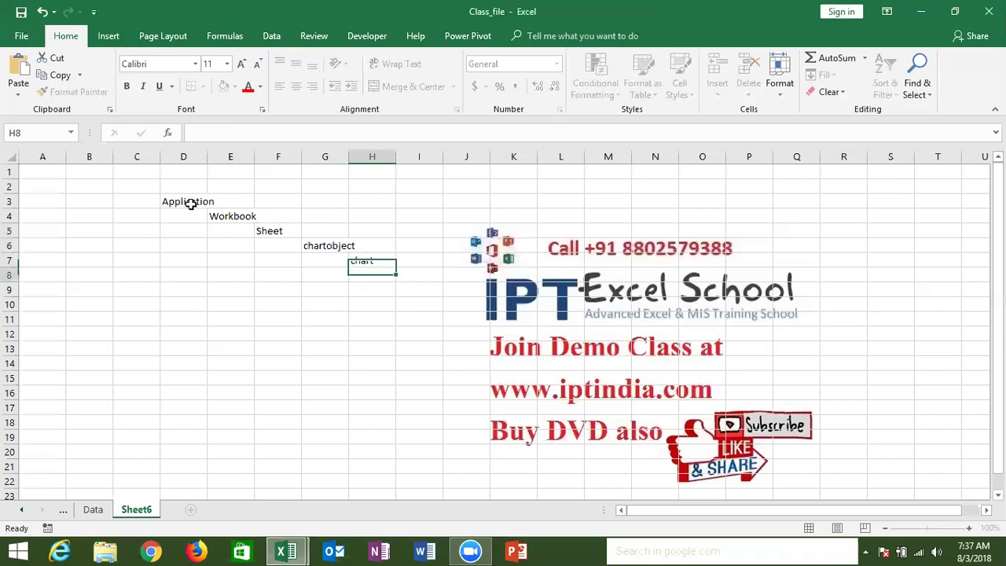
# - Enter Chart Title in I8 to finish the staircase, then point out the labels
pyautogui.press('Right')
pyautogui.press('Left')
pyautogui.press('Right')
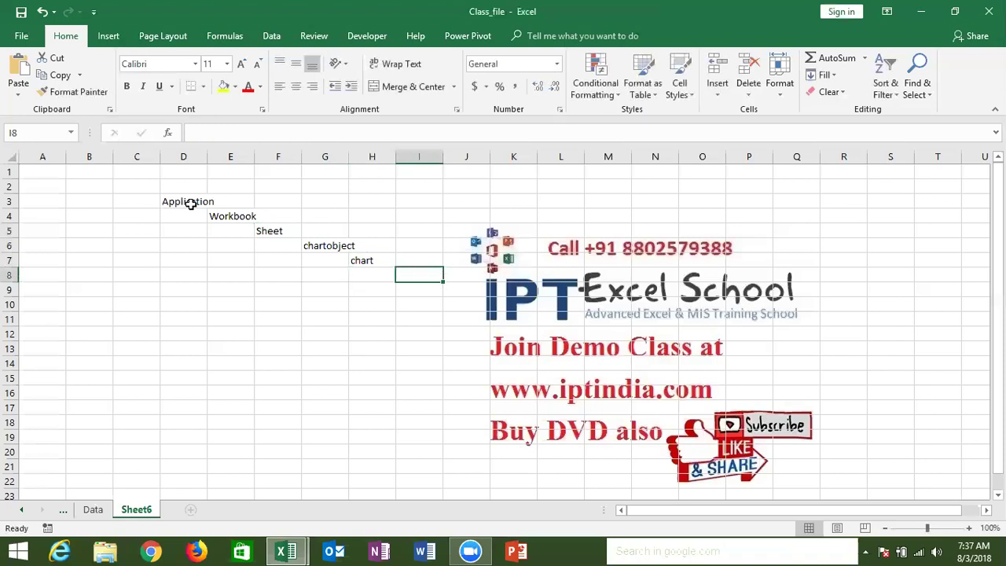
pyautogui.write('Ca')
pyautogui.press('BackSpace')
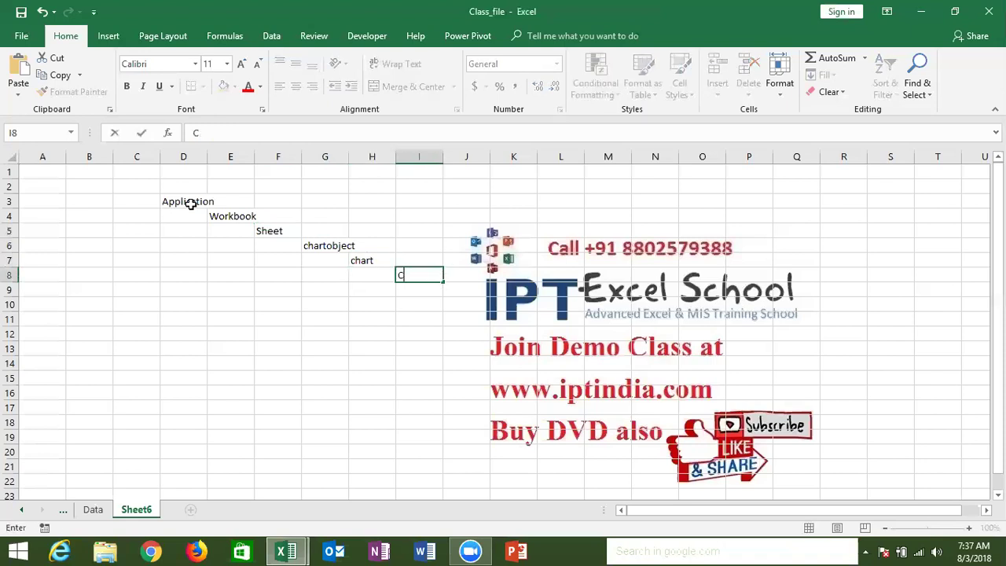
pyautogui.write('har')
pyautogui.write('t')
pyautogui.press('Return')
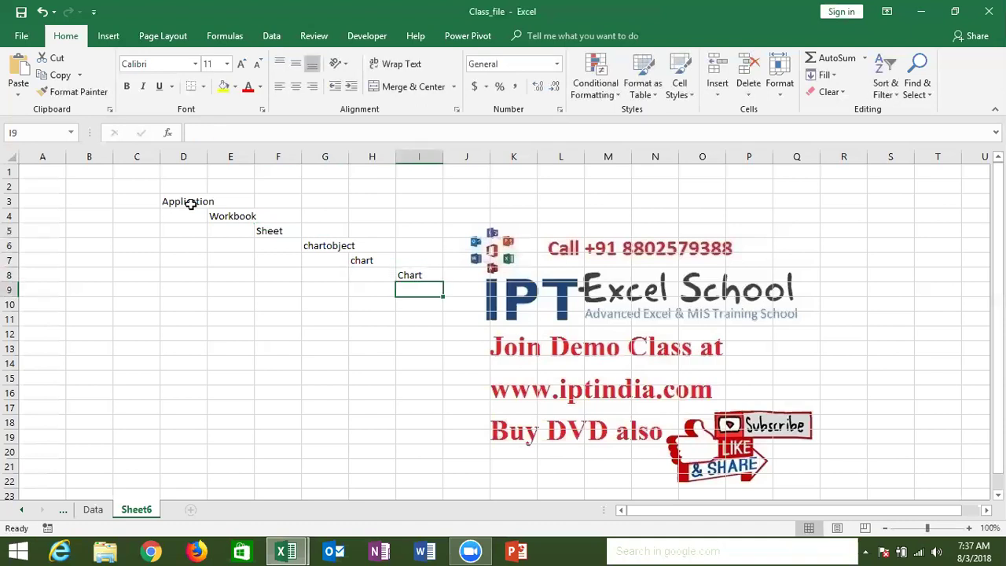
pyautogui.press('Up')
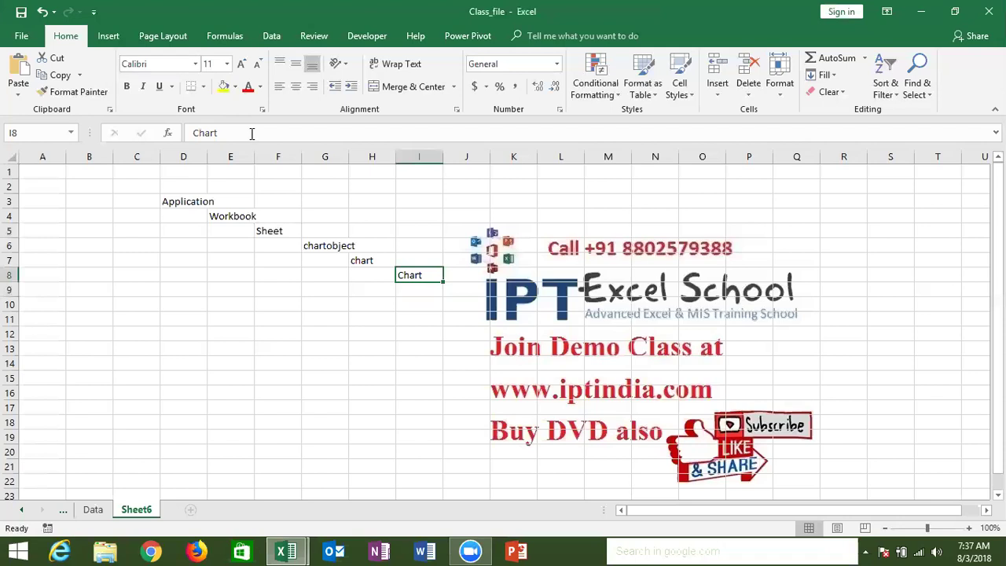
pyautogui.click(251, 133)
pyautogui.write('Tile')
pyautogui.press('BackSpace')
pyautogui.press('BackSpace')
pyautogui.write('tle')
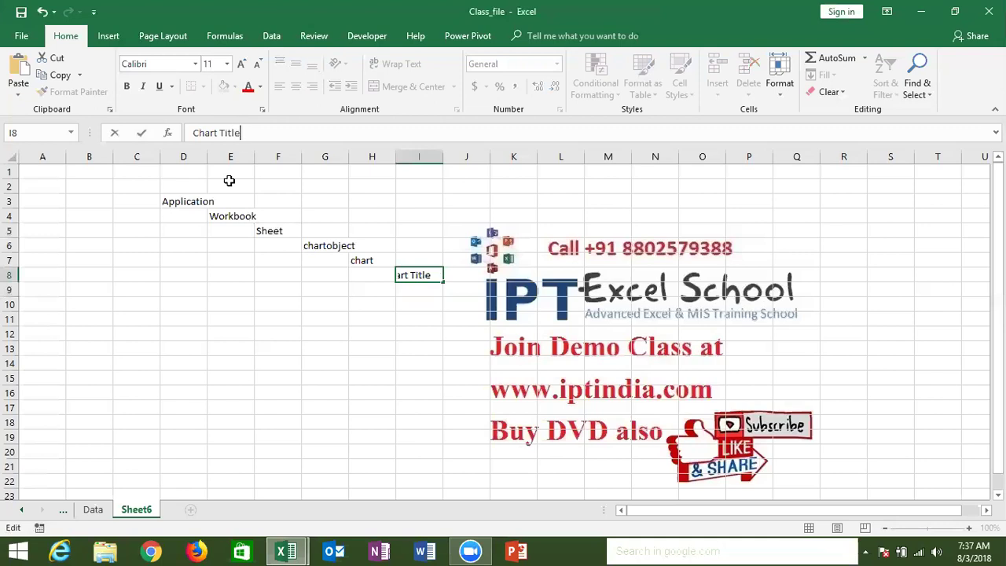
pyautogui.press('Return')
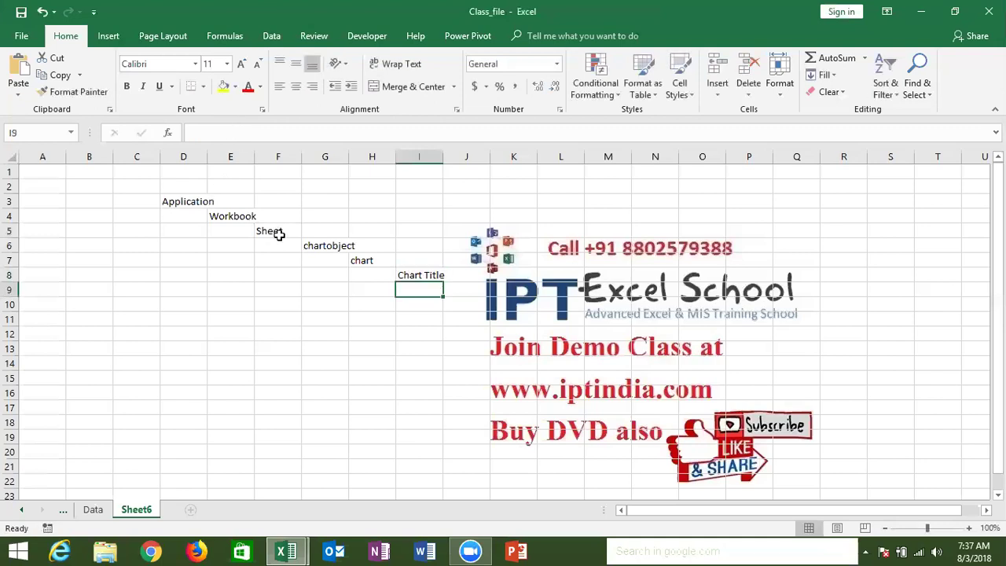
pyautogui.click(279, 233)
pyautogui.click(309, 247)
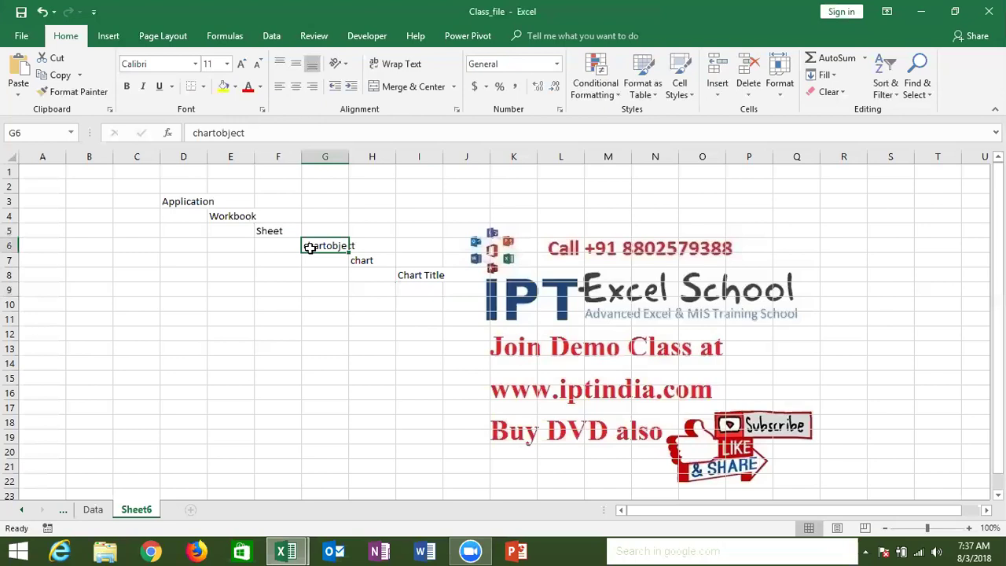
pyautogui.click(361, 263)
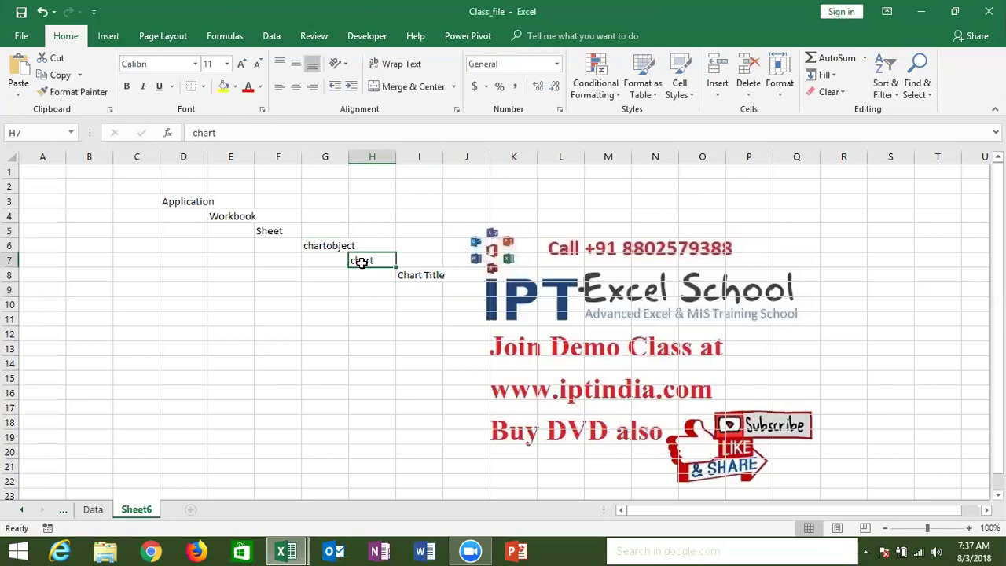
# - Add Sheet7 with a Month header in A1 and Jan through Jul filled into A2:A8
pyautogui.click(191, 509)
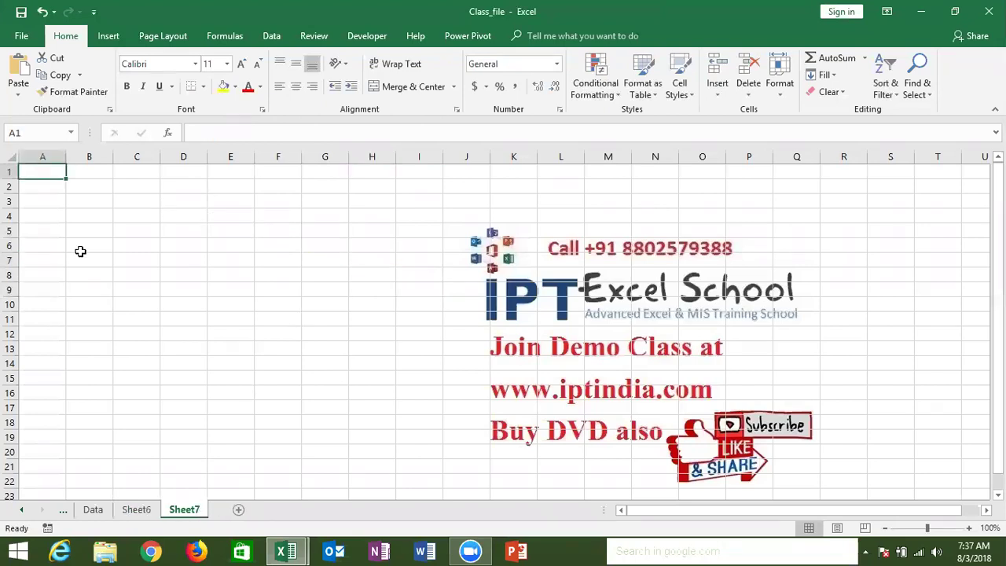
pyautogui.write('Month')
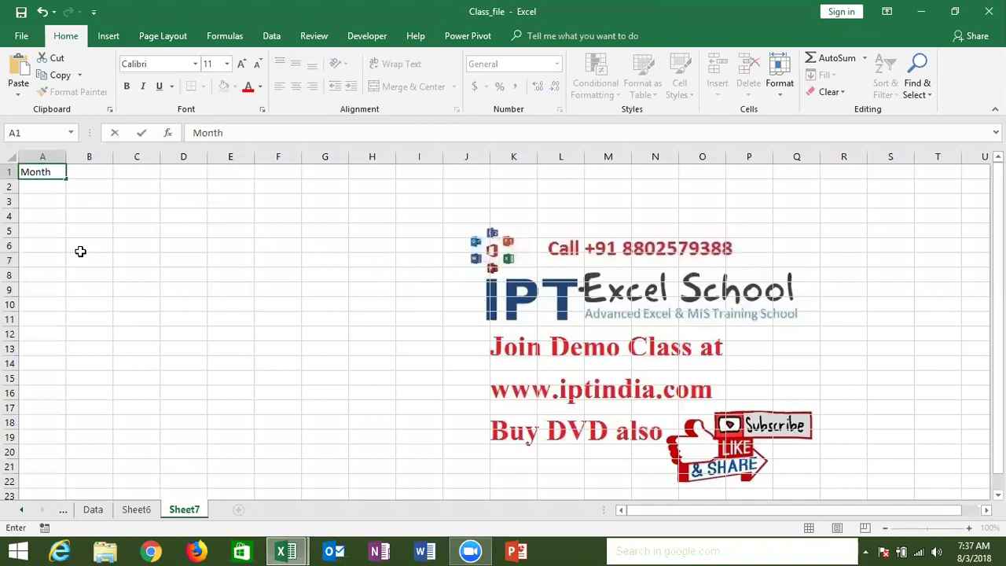
pyautogui.press('Return')
pyautogui.write('Jan')
pyautogui.hotkey('ctrl', 'Return')
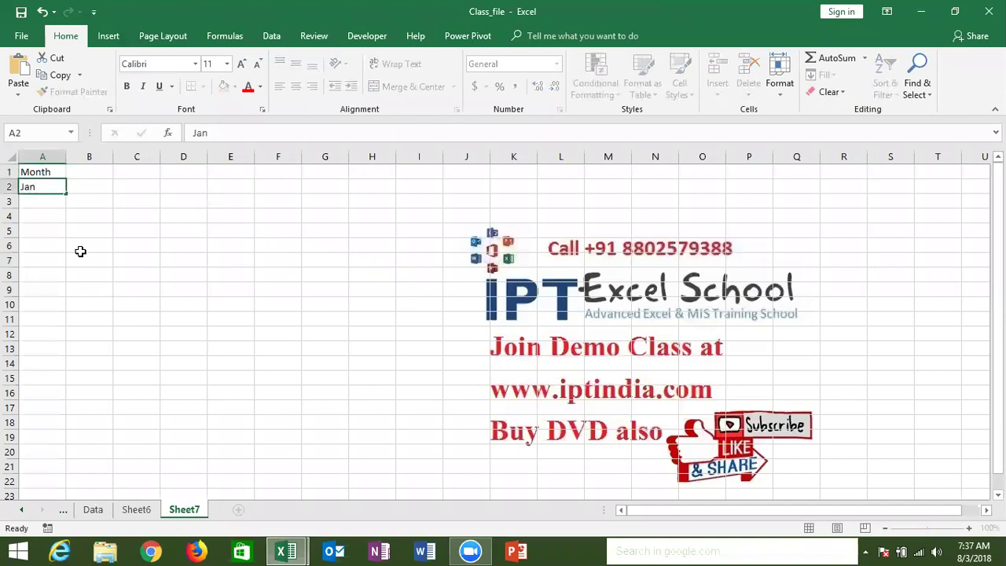
pyautogui.moveTo(67, 194); pyautogui.dragTo(60, 287)
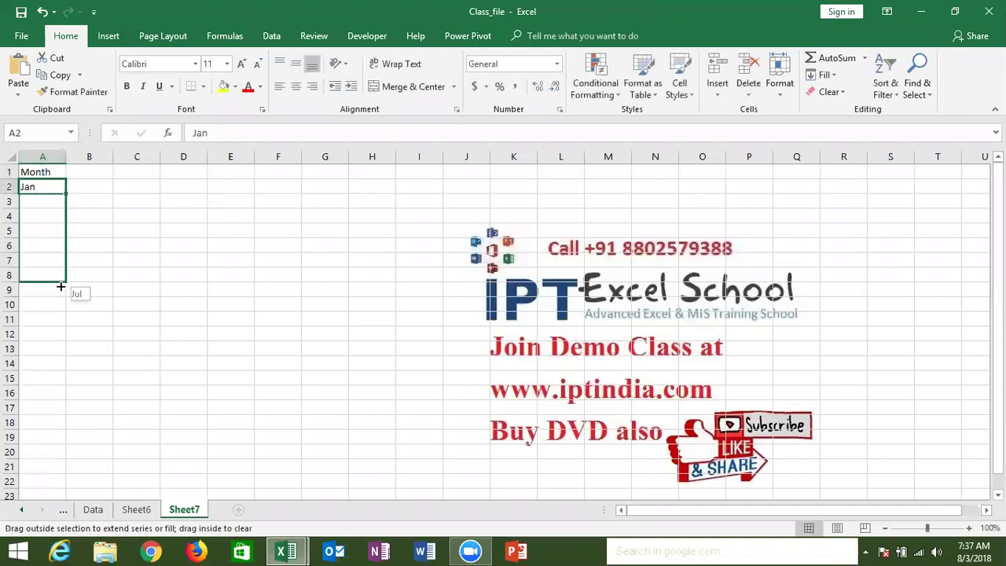
# - Enter a Sales header in B1 with values 85, 36, 85, 32, 58, 63, 25, then select A1:B8
pyautogui.click(84, 176)
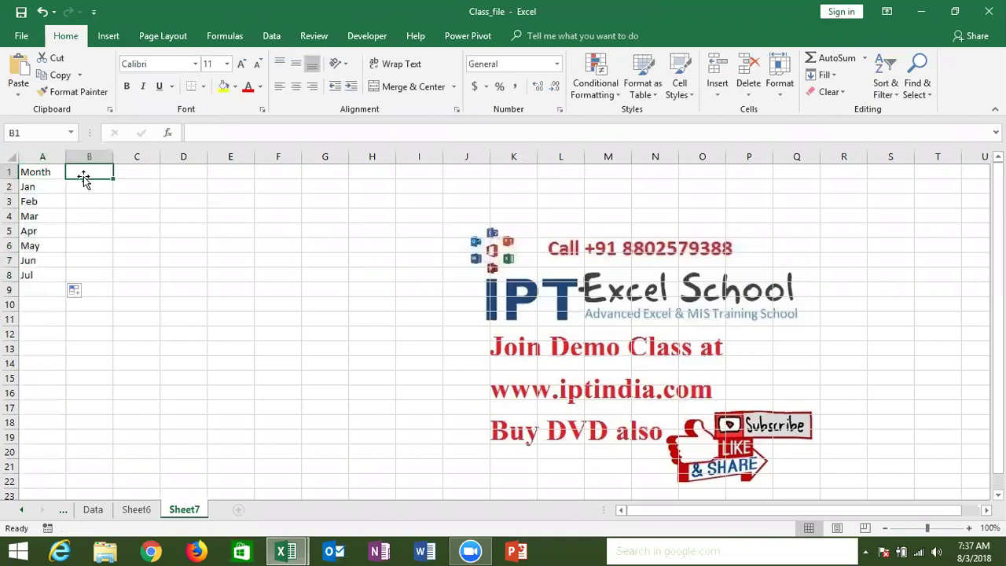
pyautogui.write('Jan')
pyautogui.press('BackSpace')
pyautogui.press('BackSpace')
pyautogui.press('BackSpace')
pyautogui.write('Sals')
pyautogui.press('BackSpace')
pyautogui.write('es')
pyautogui.press('Return')
pyautogui.write('85')
pyautogui.press('Return')
pyautogui.write('36')
pyautogui.press('Return')
pyautogui.write('85')
pyautogui.press('Return')
pyautogui.write('32')
pyautogui.press('Return')
pyautogui.press('Return')
pyautogui.write('63')
pyautogui.press('Return')
pyautogui.write('25')
pyautogui.press('Return')
pyautogui.click(59, 172)
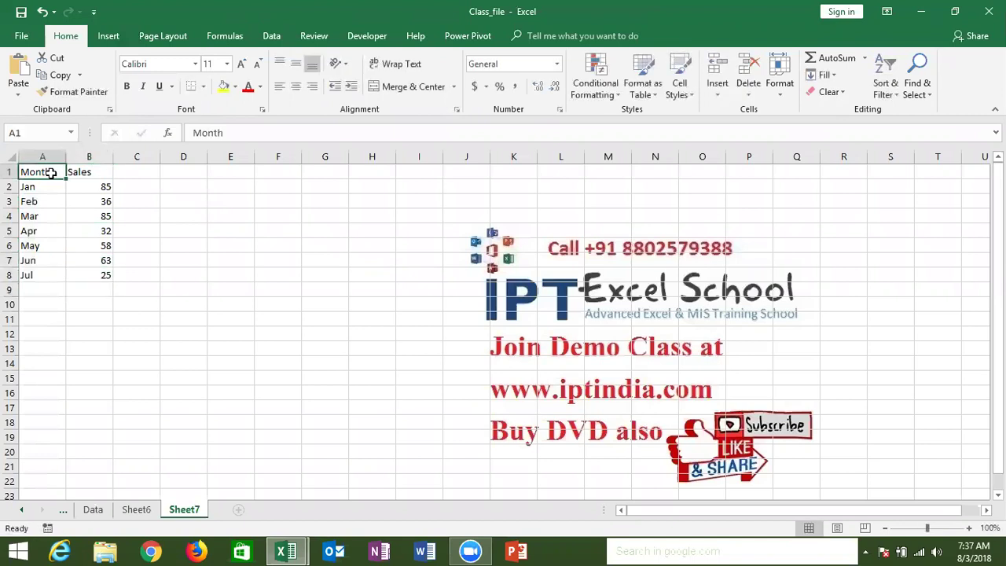
pyautogui.moveTo(49, 173); pyautogui.dragTo(90, 275)
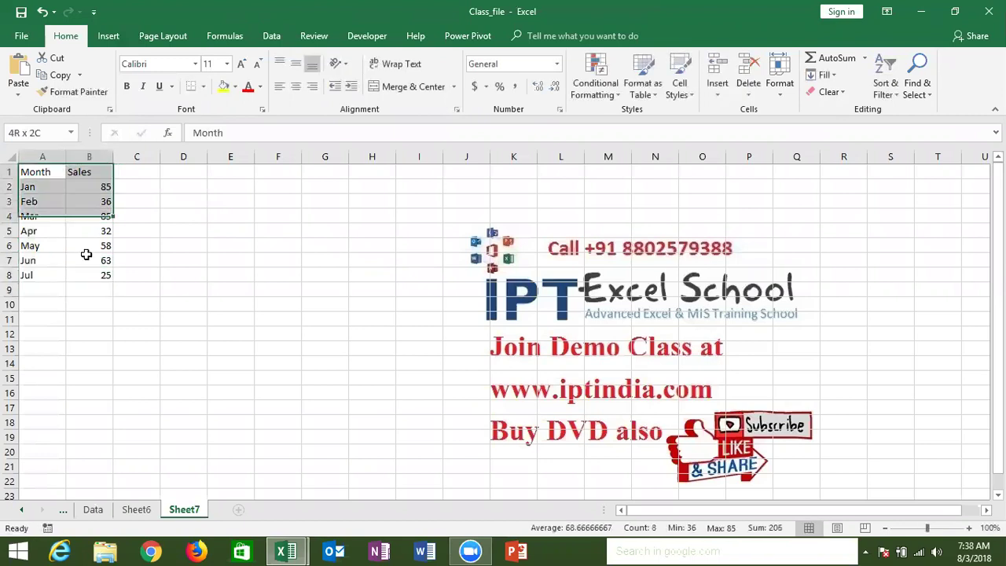
# - Insert a 2-D clustered column chart of the Sales data
pyautogui.click(107, 37)
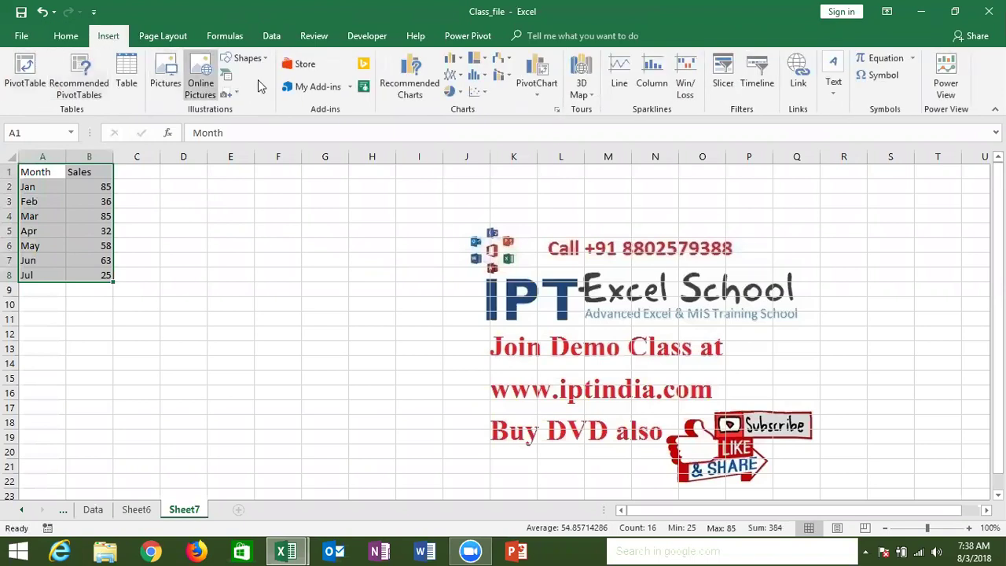
pyautogui.click(454, 59)
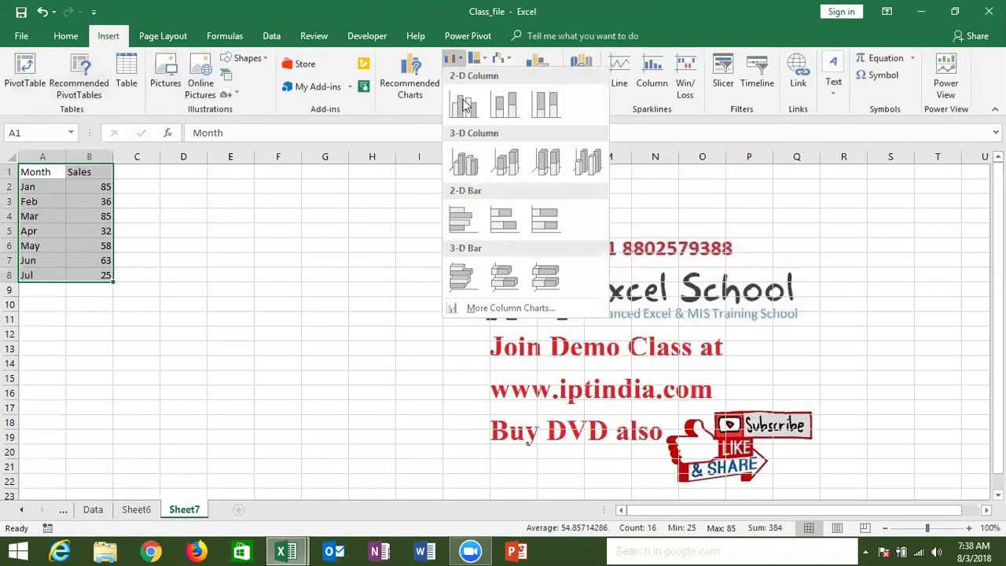
pyautogui.press('Right')
pyautogui.click(459, 67)
pyautogui.click(457, 65)
pyautogui.click(455, 94)
pyautogui.click(456, 92)
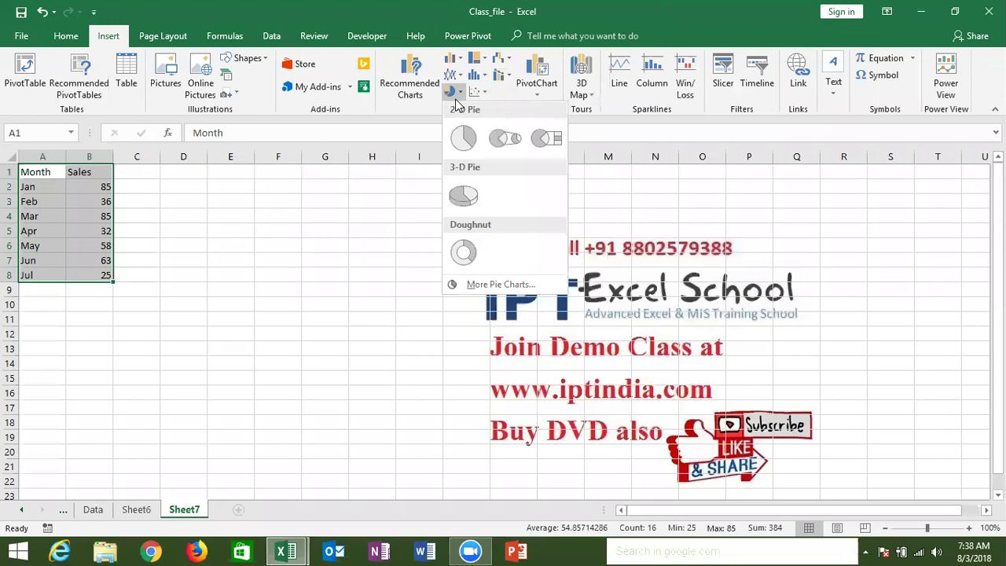
pyautogui.click(469, 107)
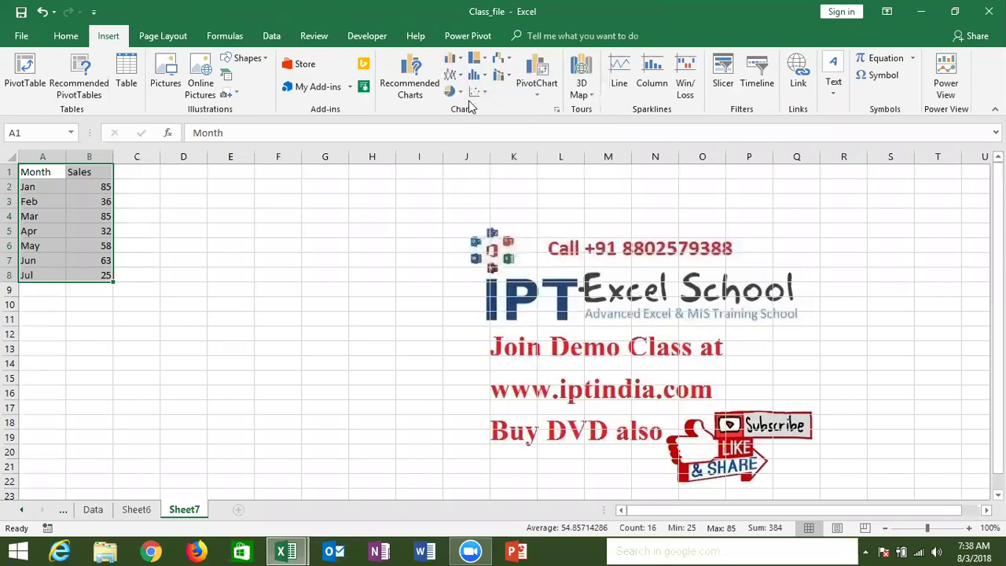
pyautogui.click(454, 60)
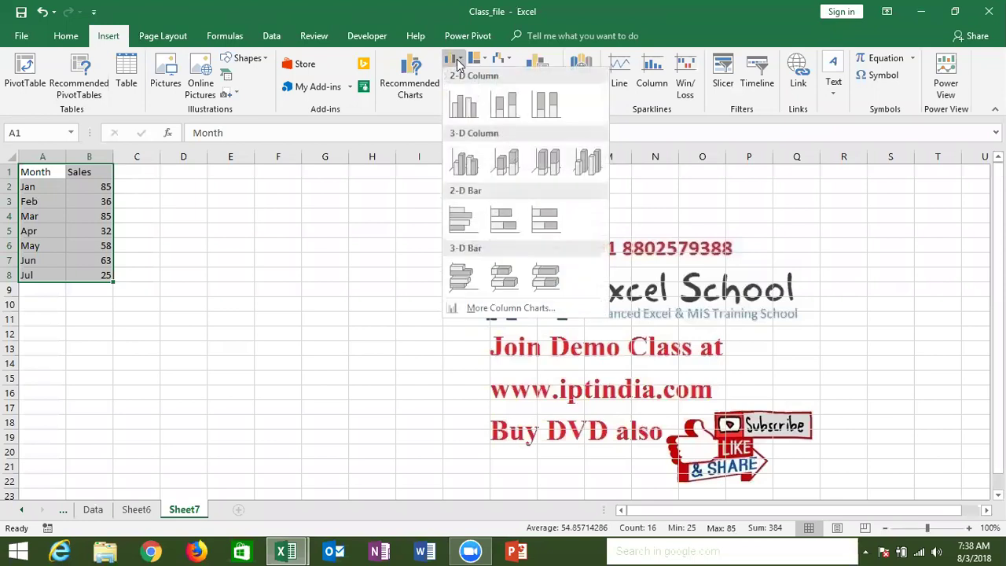
pyautogui.press('Down')
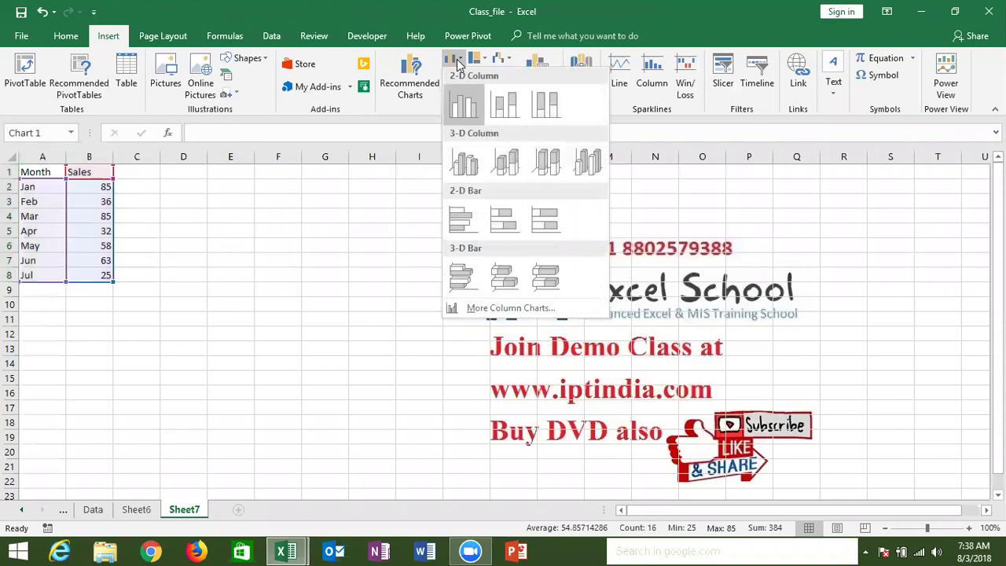
pyautogui.press('Return')
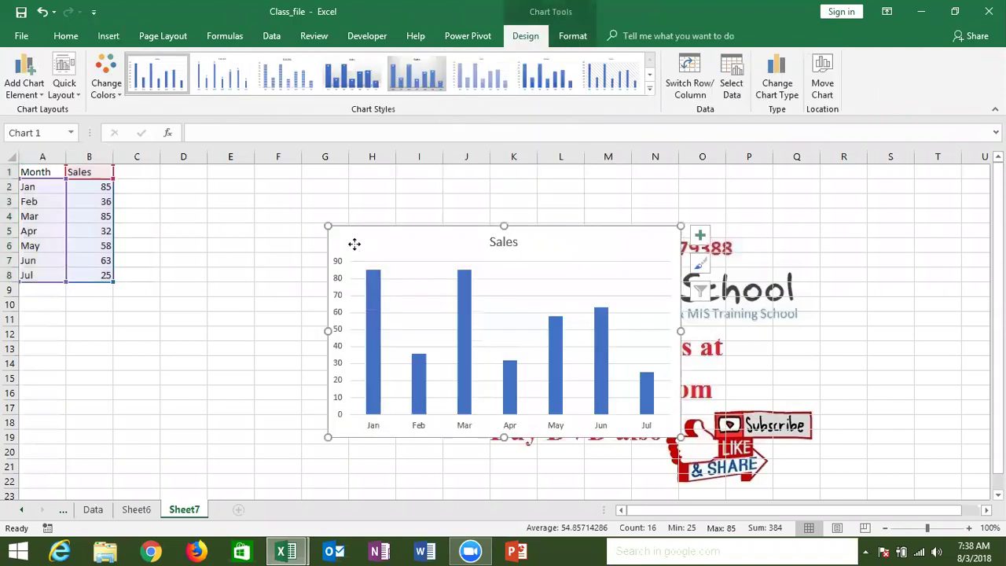
# - Position the Sales chart beside the A1:B8 table
pyautogui.moveTo(354, 244); pyautogui.dragTo(190, 199)
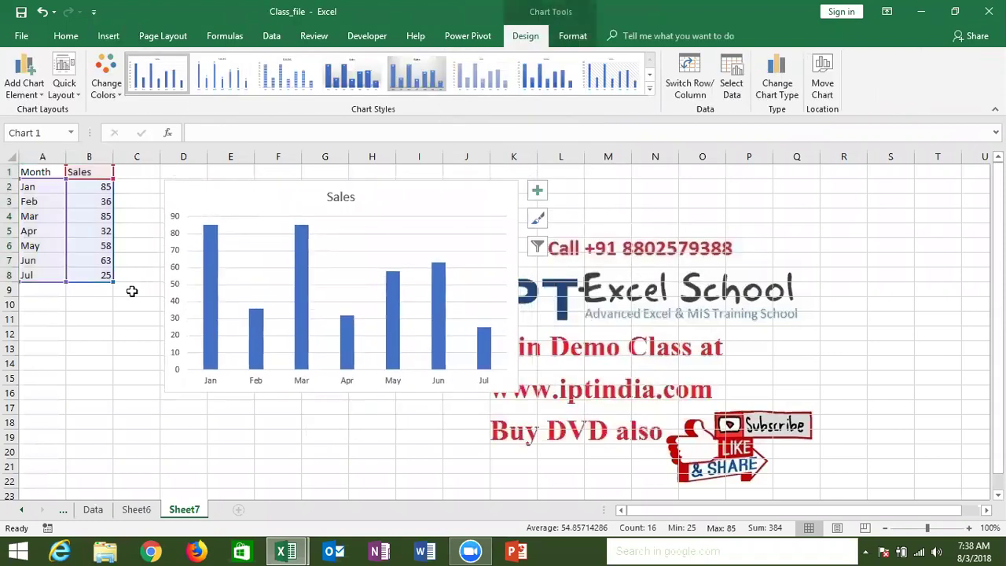
pyautogui.click(131, 302)
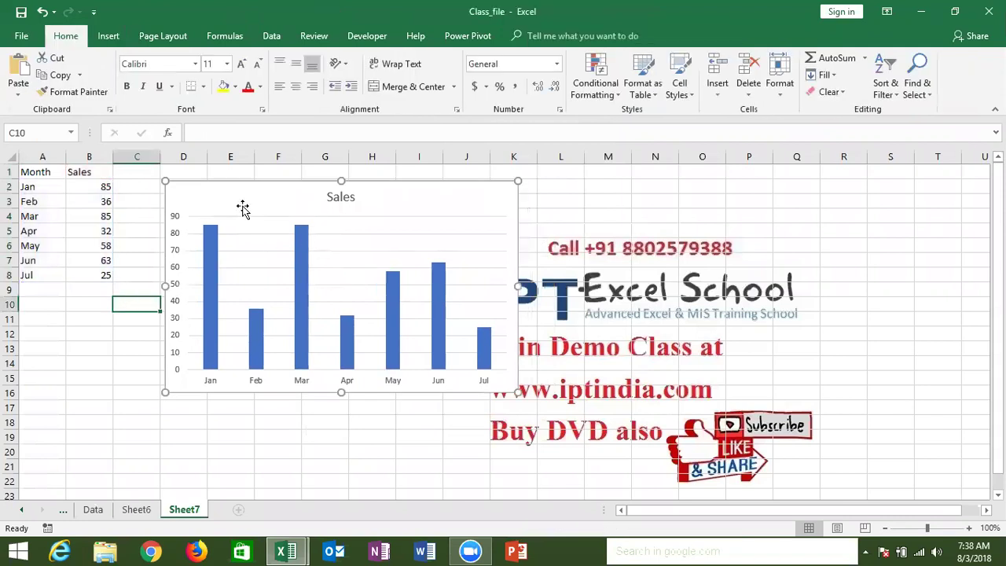
pyautogui.moveTo(242, 206); pyautogui.dragTo(217, 201)
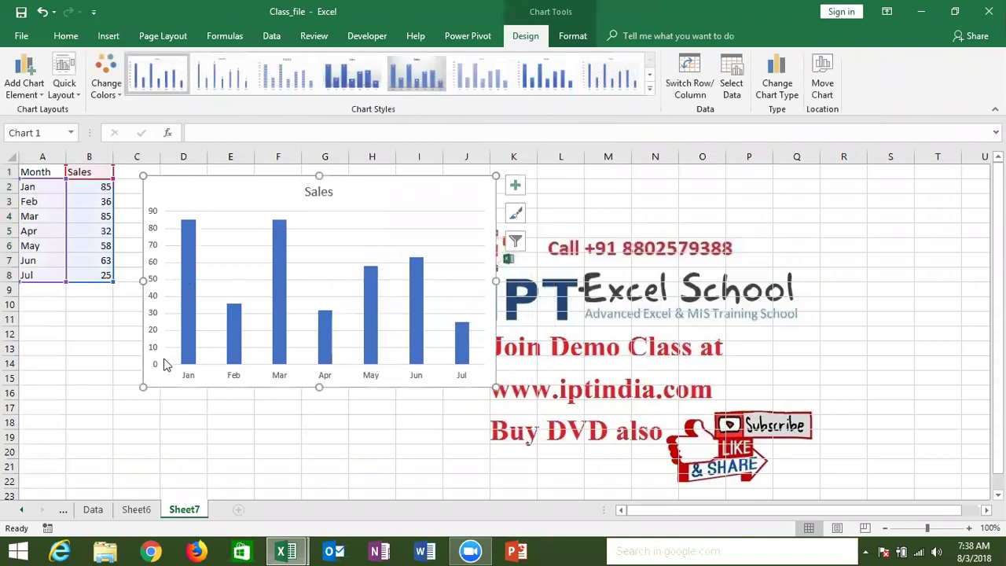
pyautogui.click(170, 429)
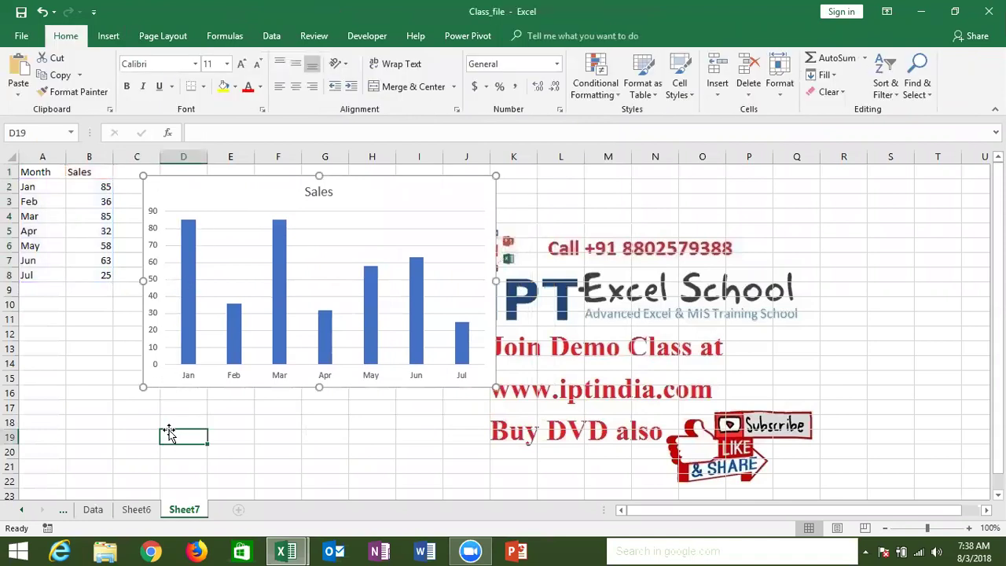
# - Open the Visual Basic editor from the Developer tab and select Module6 in the Project Explorer
pyautogui.click(366, 39)
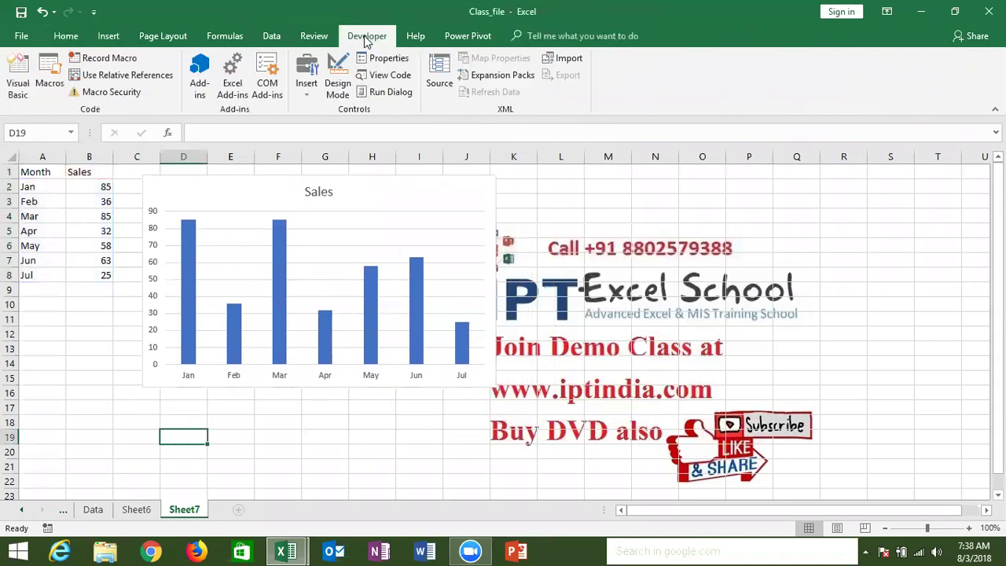
pyautogui.click(29, 96)
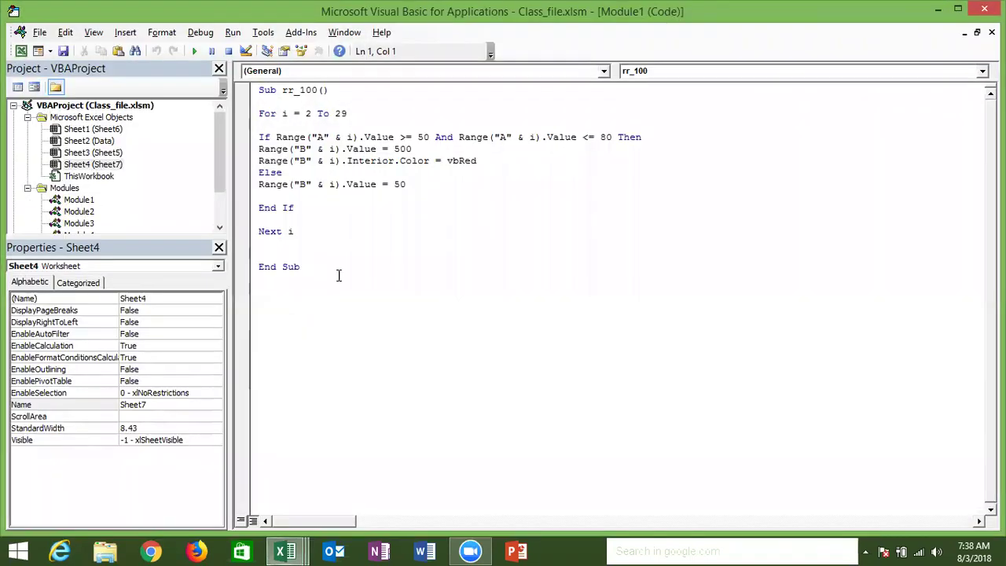
pyautogui.click(260, 168)
pyautogui.hotkey('ctrl', 'a')
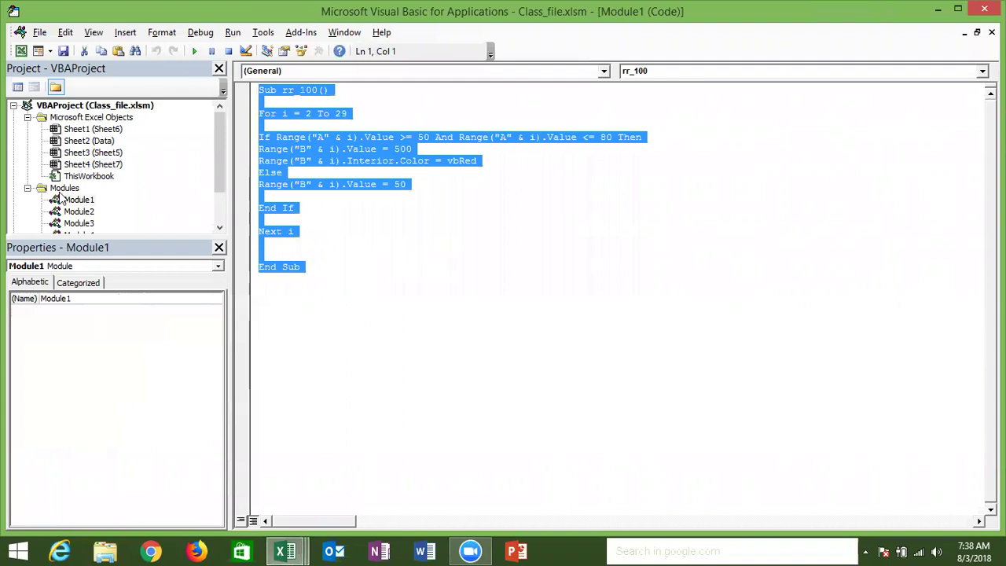
pyautogui.moveTo(219, 167); pyautogui.dragTo(219, 197)
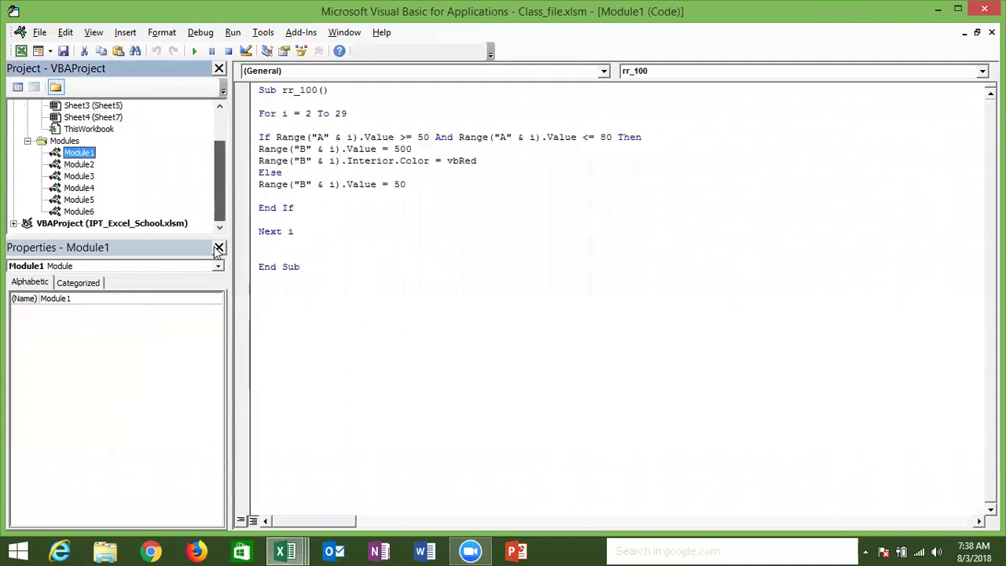
pyautogui.click(79, 211)
# - Delete all existing code in Module6, leaving it blank
pyautogui.doubleClick(78, 212)
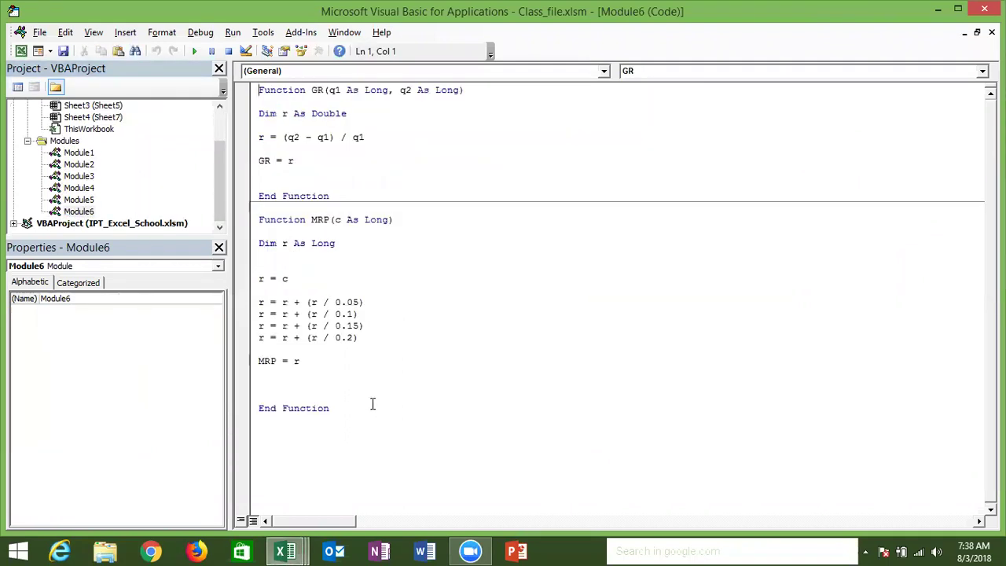
pyautogui.hotkey('ctrl', 'a')
pyautogui.press('Delete')
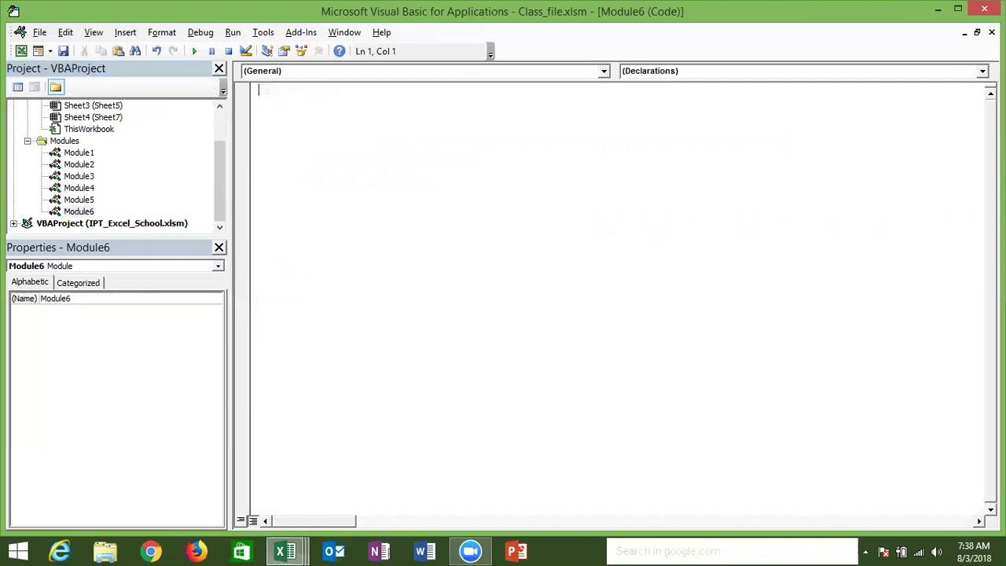
pyautogui.press('Return')
# - Remove Module5 from the project without exporting it
pyautogui.doubleClick(81, 201)
pyautogui.click(81, 201)
pyautogui.rightClick(81, 201)
pyautogui.click(134, 253)
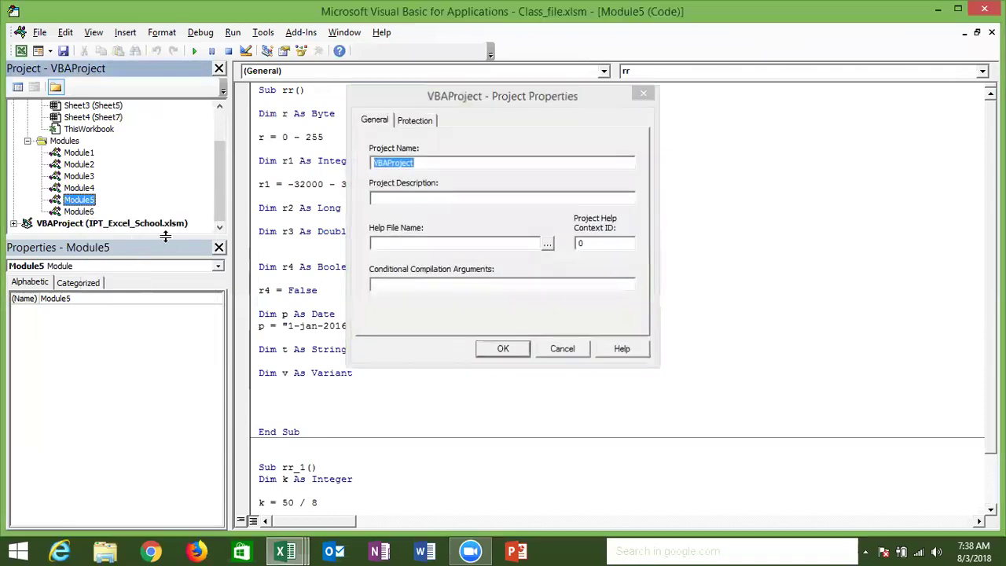
pyautogui.press('Escape')
pyautogui.rightClick(84, 203)
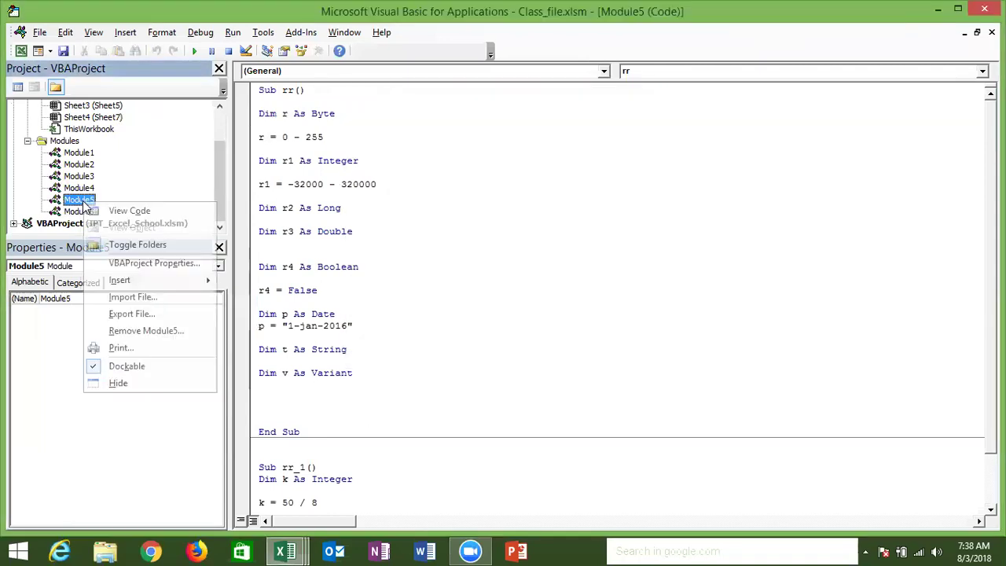
pyautogui.click(157, 330)
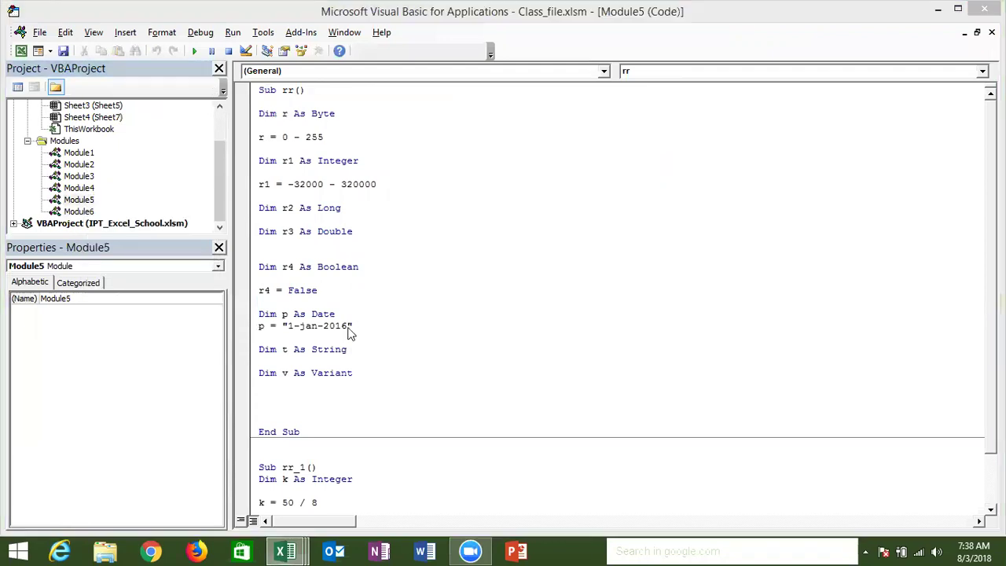
pyautogui.press('Return')
pyautogui.click(440, 330)
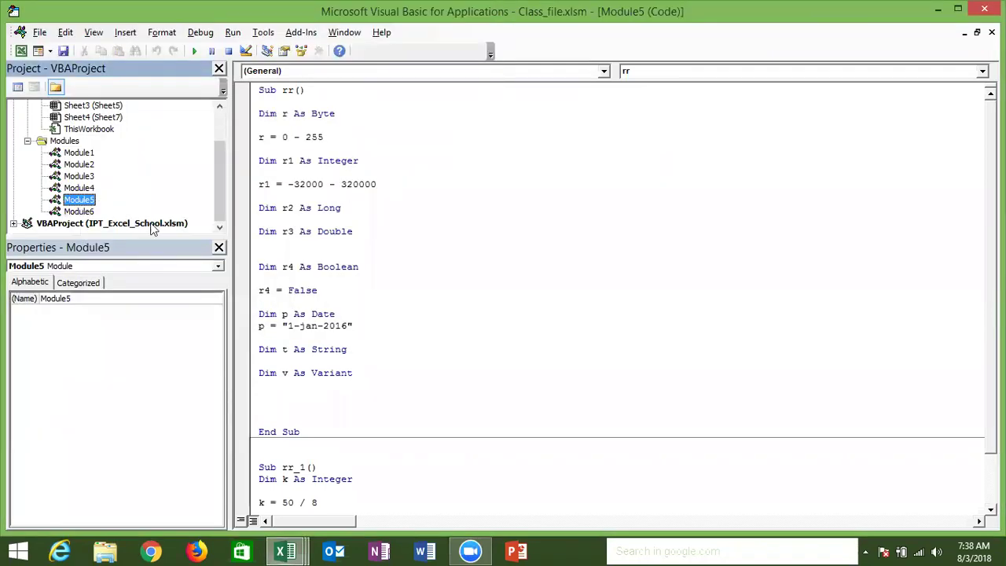
pyautogui.rightClick(87, 203)
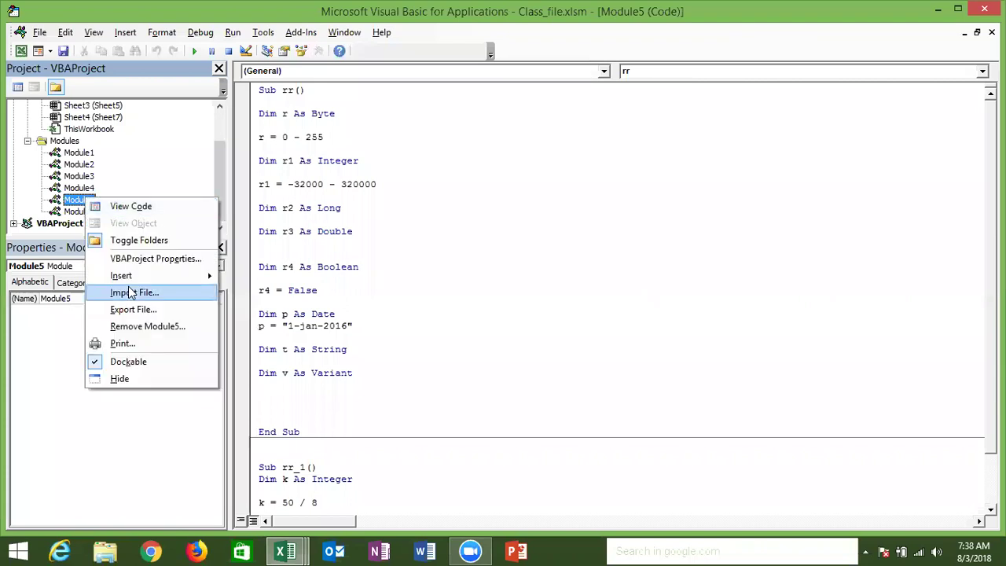
pyautogui.click(141, 325)
pyautogui.click(484, 331)
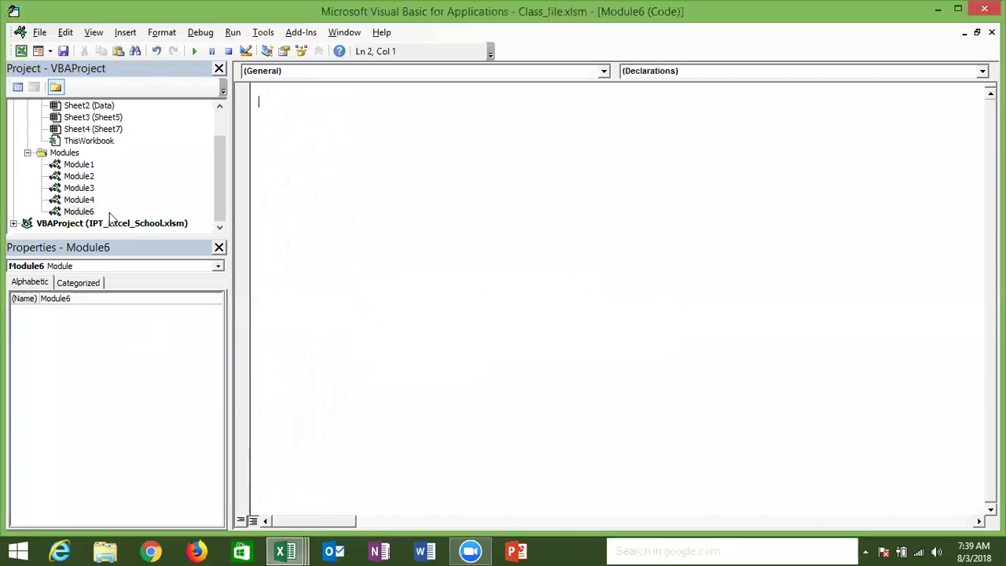
# - Remove Module4, Module3, Module2 and Module1 without exporting them
pyautogui.rightClick(86, 203)
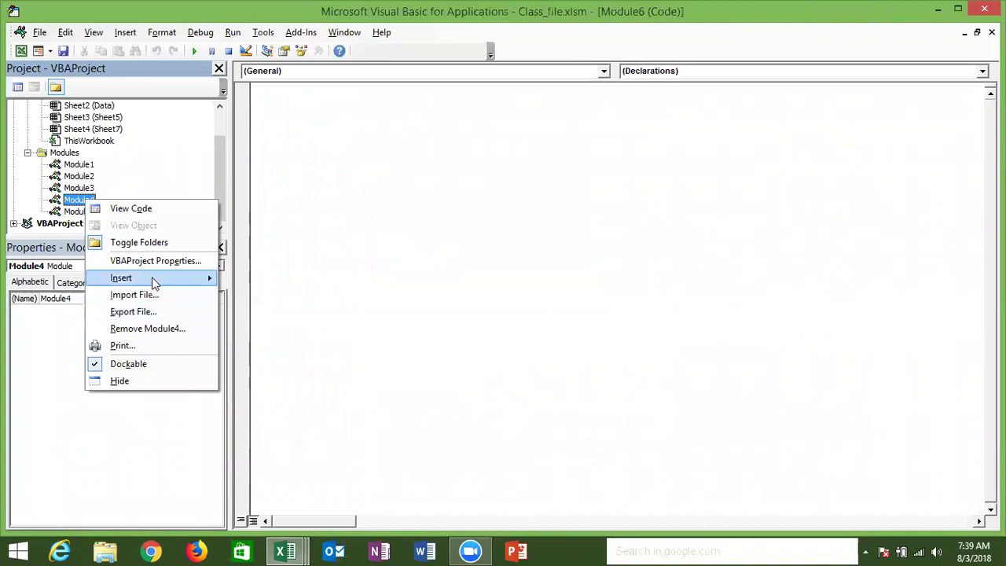
pyautogui.click(150, 328)
pyautogui.click(483, 330)
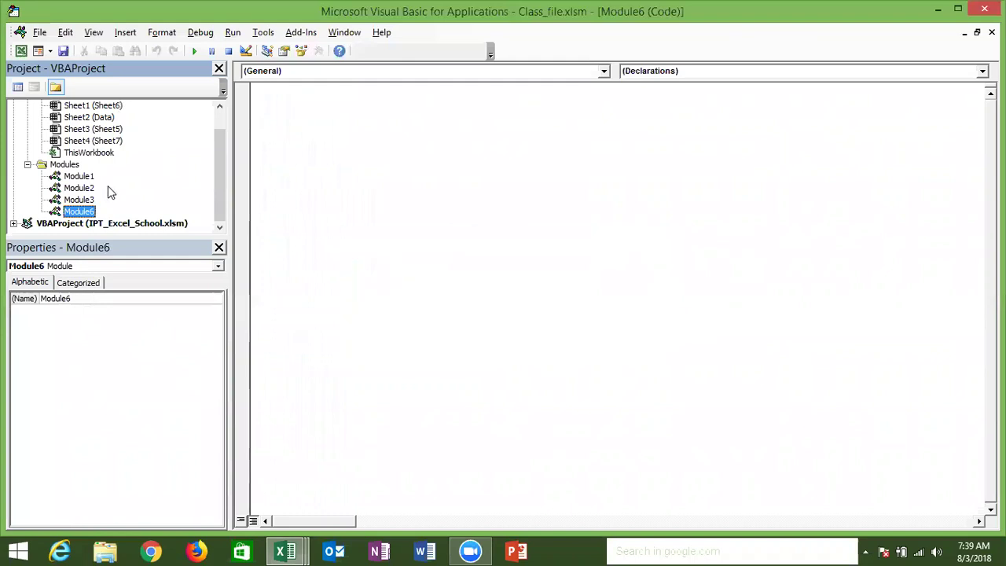
pyautogui.rightClick(85, 202)
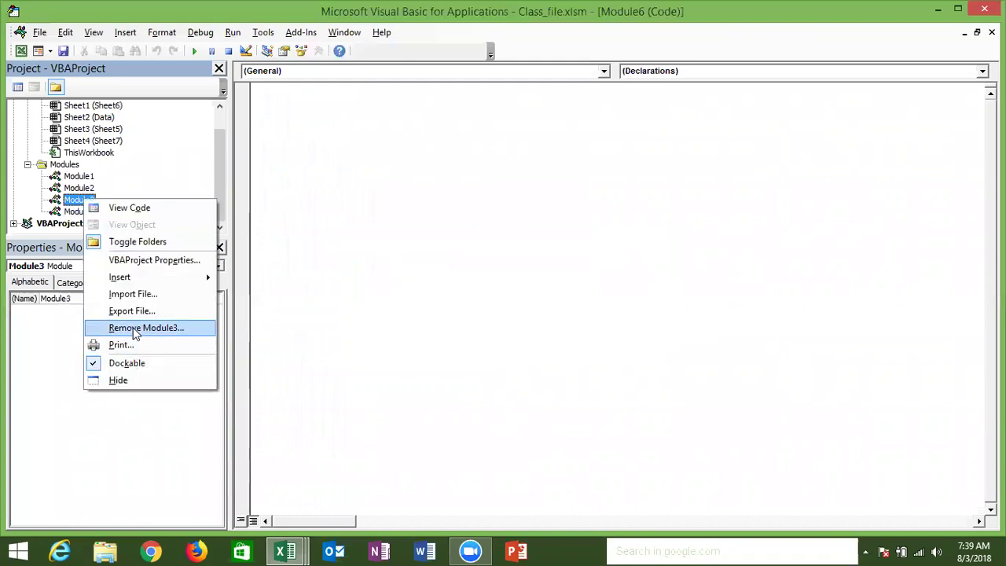
pyautogui.click(132, 330)
pyautogui.click(483, 330)
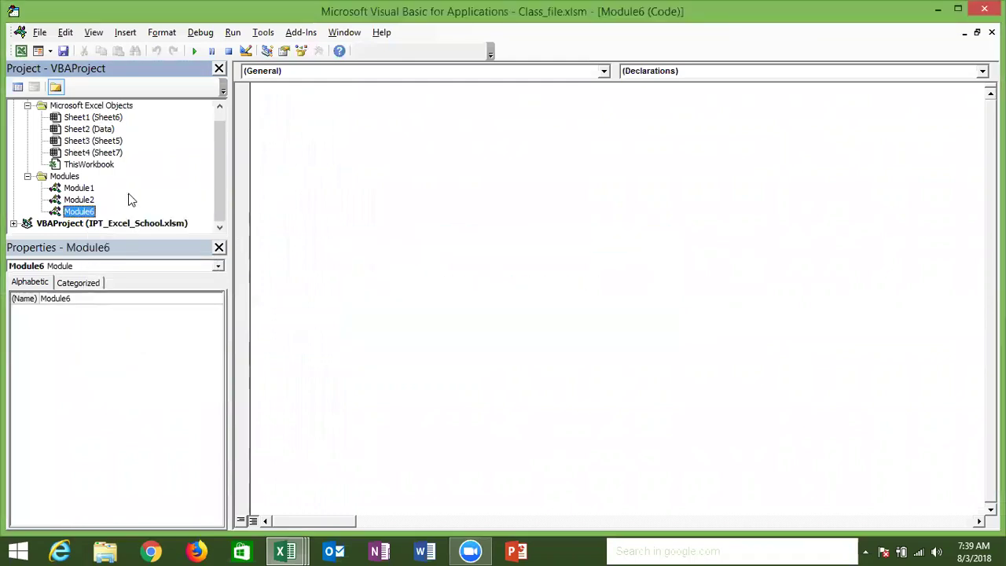
pyautogui.rightClick(82, 200)
pyautogui.click(168, 322)
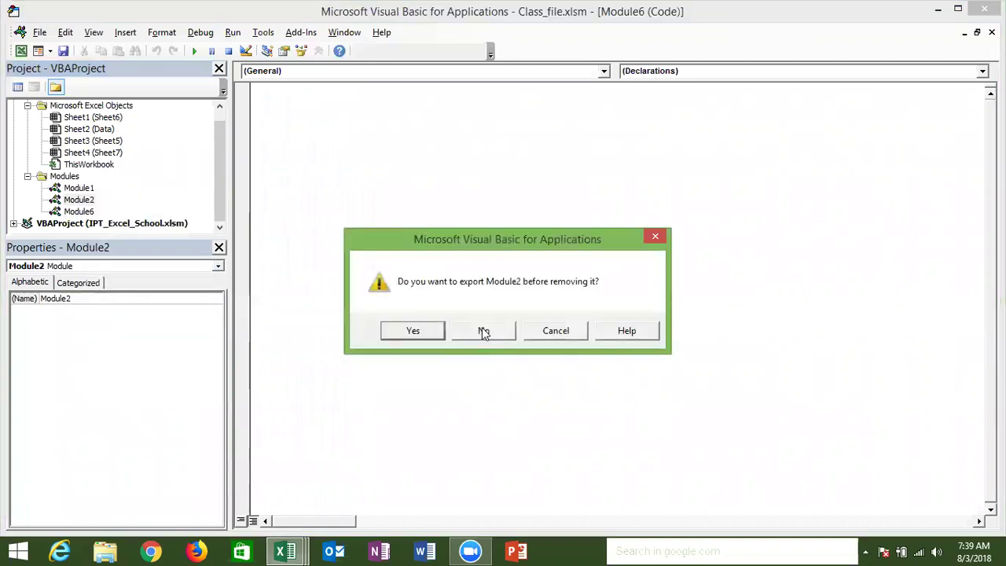
pyautogui.click(484, 330)
pyautogui.rightClick(81, 201)
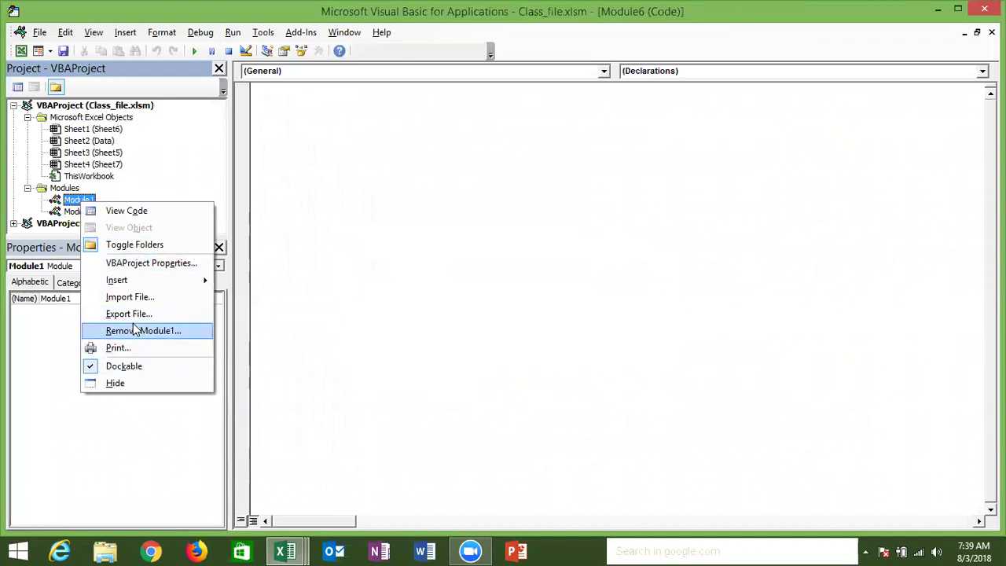
pyautogui.click(134, 330)
pyautogui.click(472, 331)
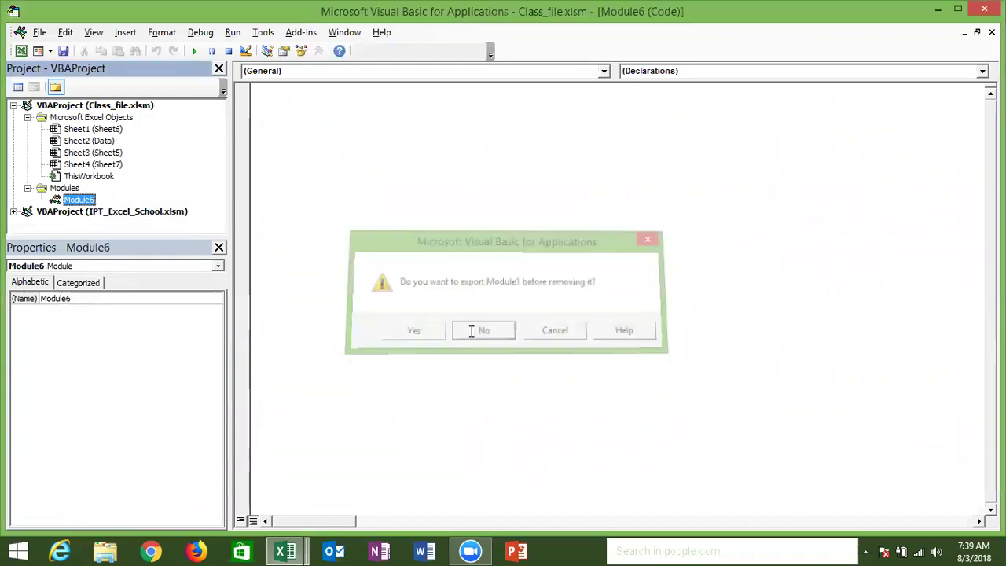
pyautogui.click(64, 50)
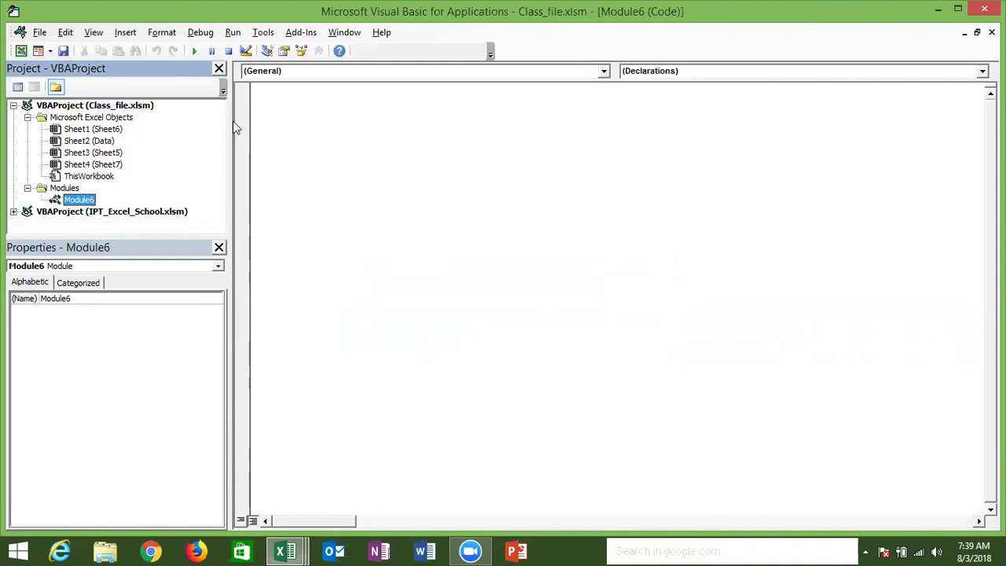
# - Declare a new Sub ct() procedure in Module6
pyautogui.click(281, 93)
pyautogui.write('sub ct()')
pyautogui.press('Return')
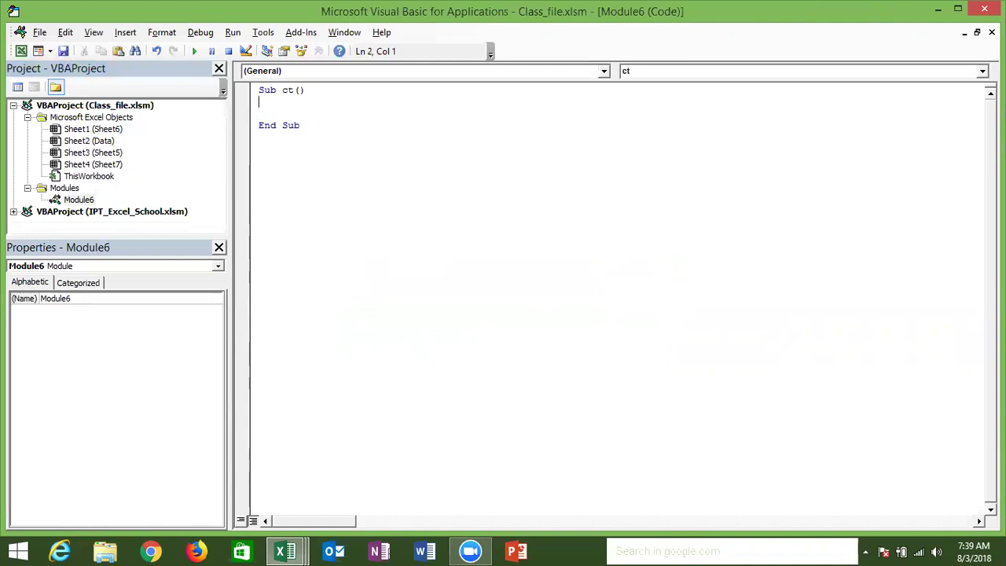
# - Add the line Sheets("sheet7").ChartObjects(1).Chart.ChartTitle.Text = "Sales Report", then minimise the editor
pyautogui.write('sheets(')
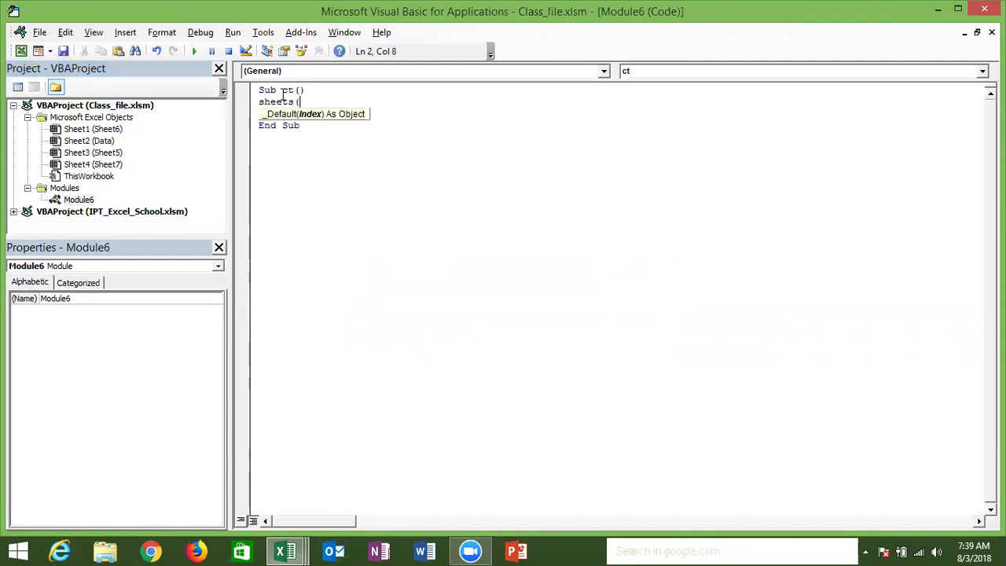
pyautogui.write('"')
pyautogui.hotkey('alt', 'F11')
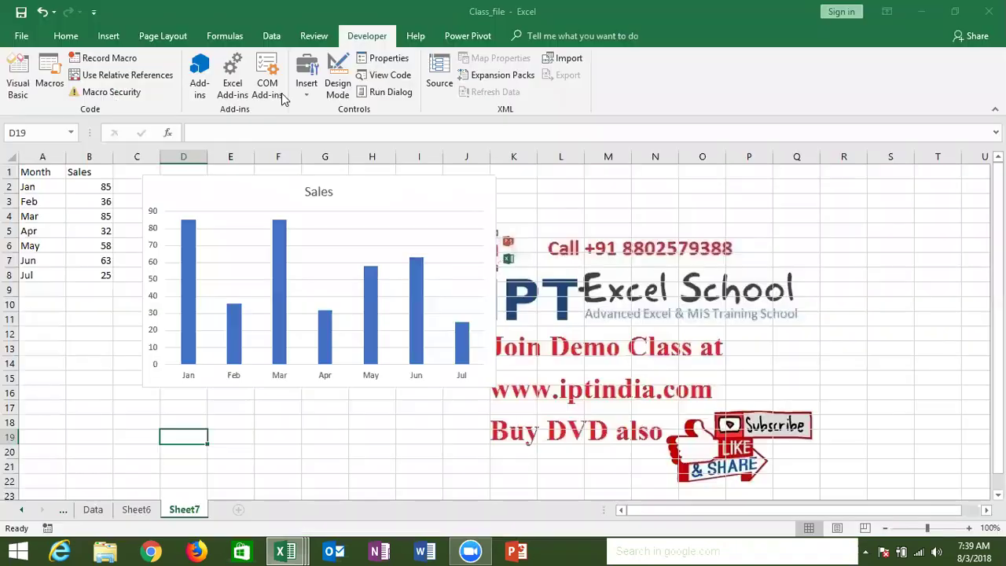
pyautogui.hotkey('alt', 'F11')
pyautogui.write('sheets("sheet7").')
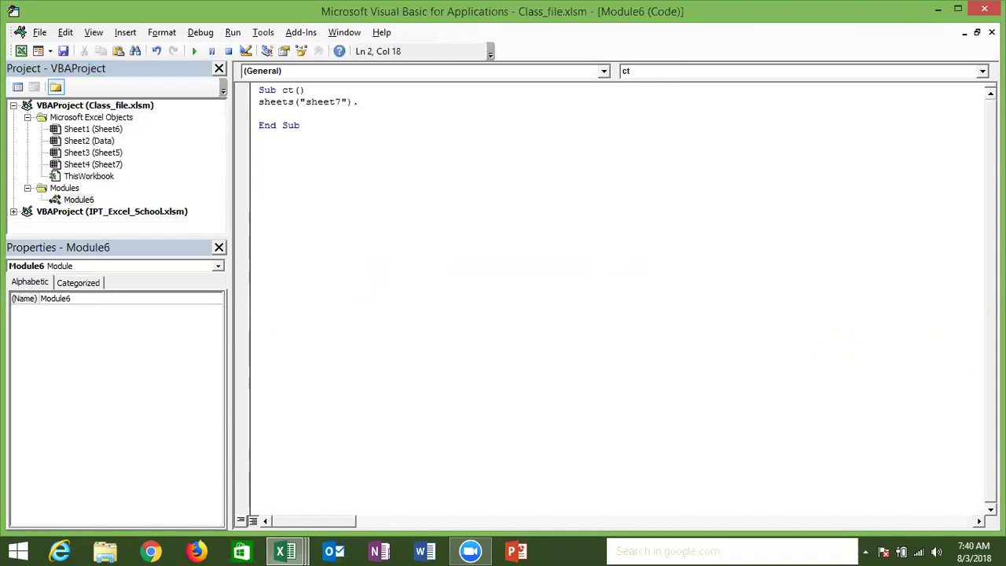
pyautogui.write('chart')
pyautogui.write('o')
pyautogui.write('bject')
pyautogui.write('(1)')
pyautogui.click(425, 102)
pyautogui.write('s(1)')
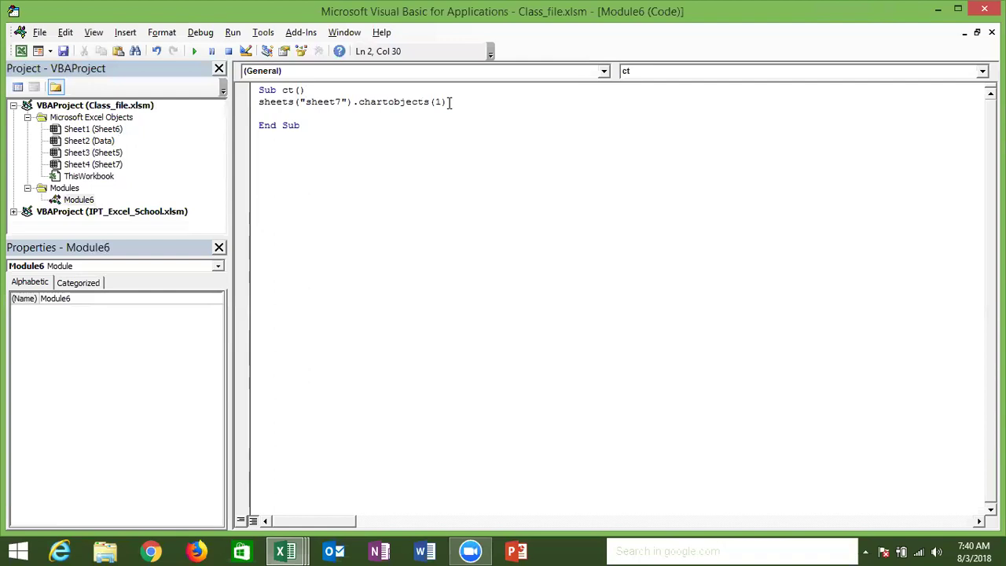
pyautogui.write('.chart')
pyautogui.write('.chartti')
pyautogui.write('tle')
pyautogui.write('.text = "Sales')
pyautogui.press('BackSpace')
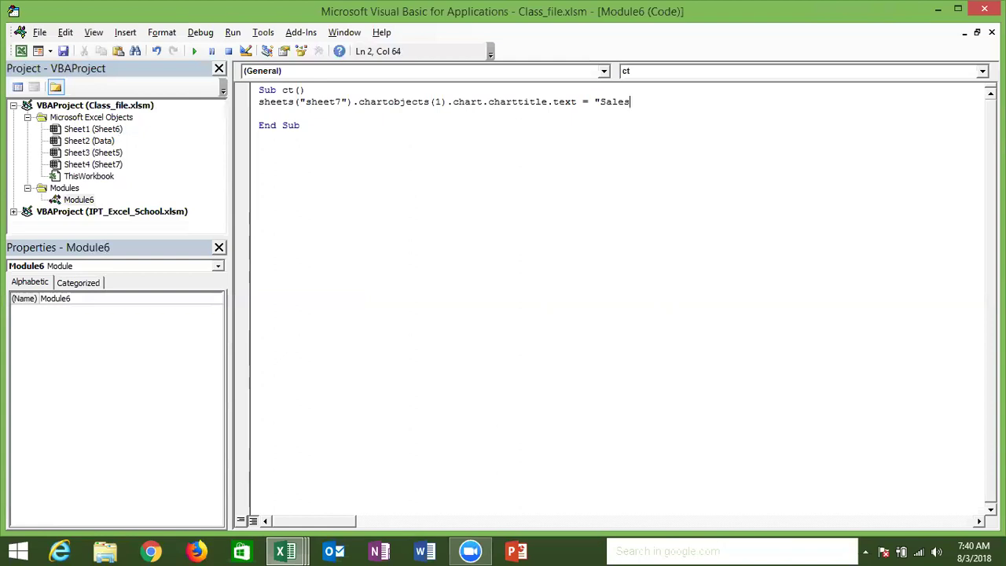
pyautogui.write('Report"')
pyautogui.press('Return')
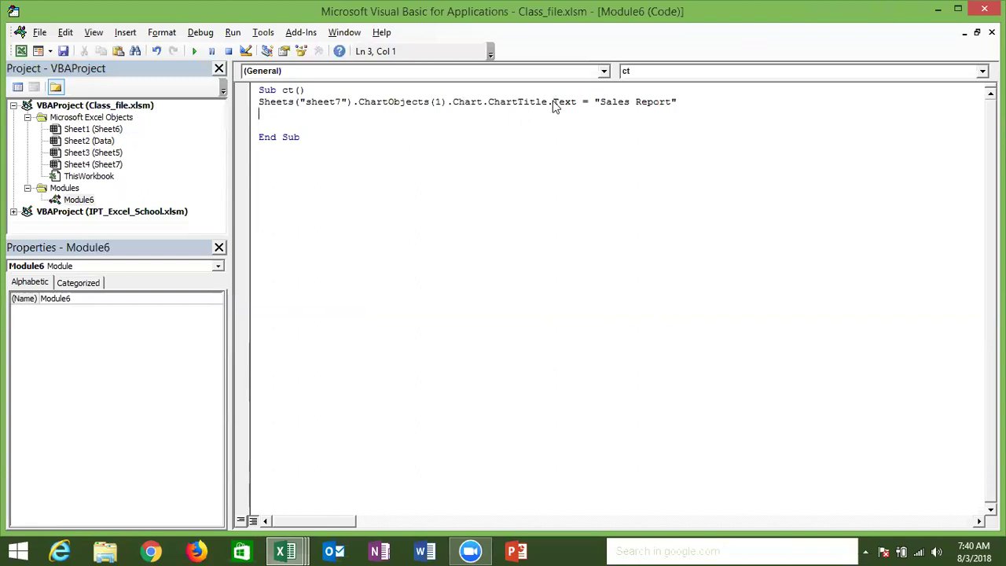
pyautogui.press('super+d')
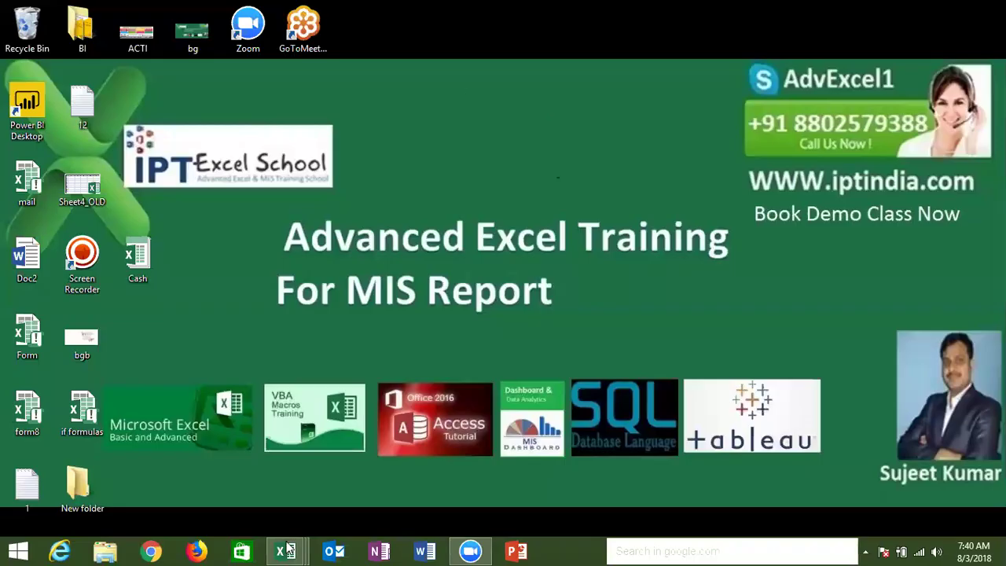
# - Back in Class_file, run the ct macro from Developer > Macros to retitle the chart Sales Report
pyautogui.click(285, 551)
pyautogui.click(305, 502)
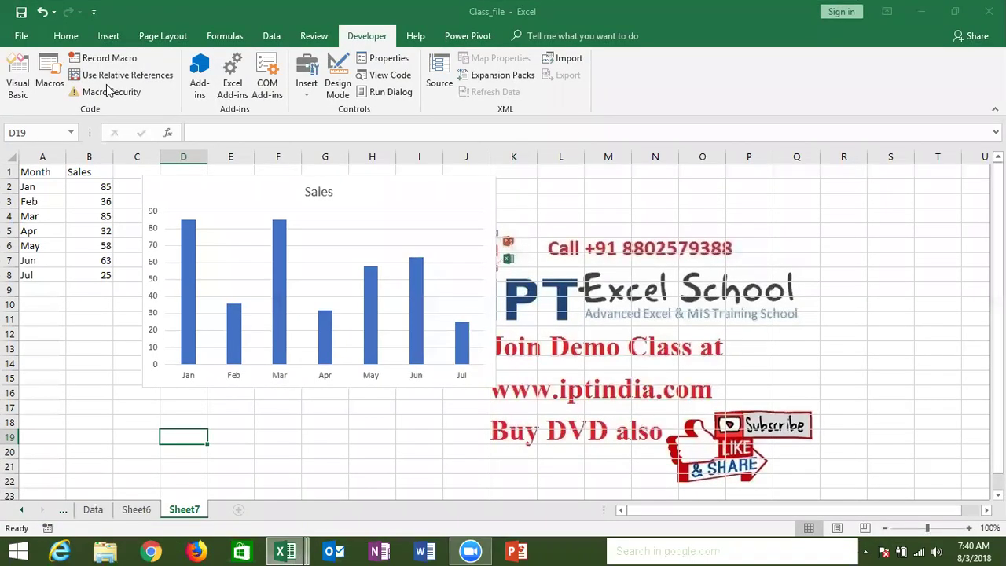
pyautogui.click(49, 85)
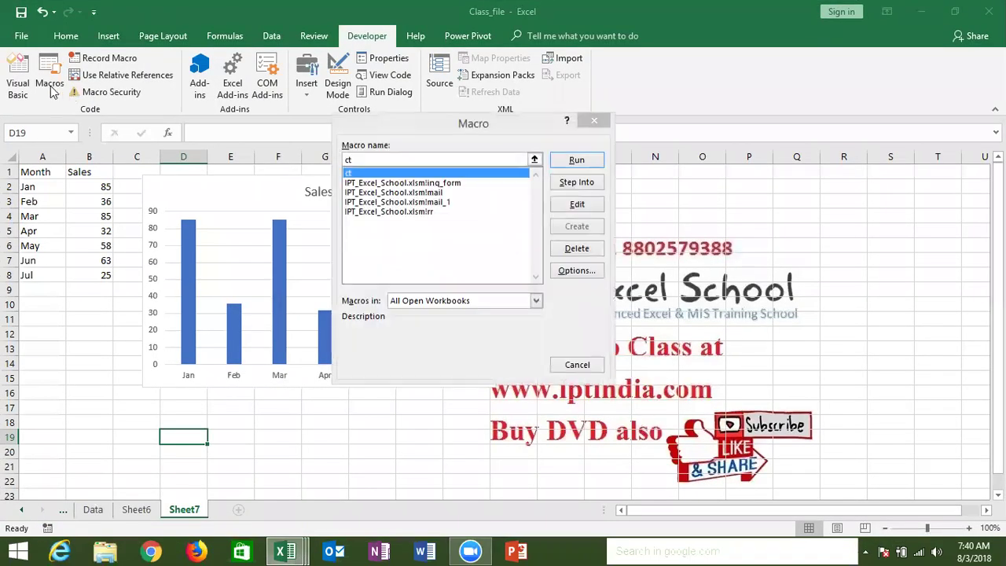
pyautogui.click(585, 161)
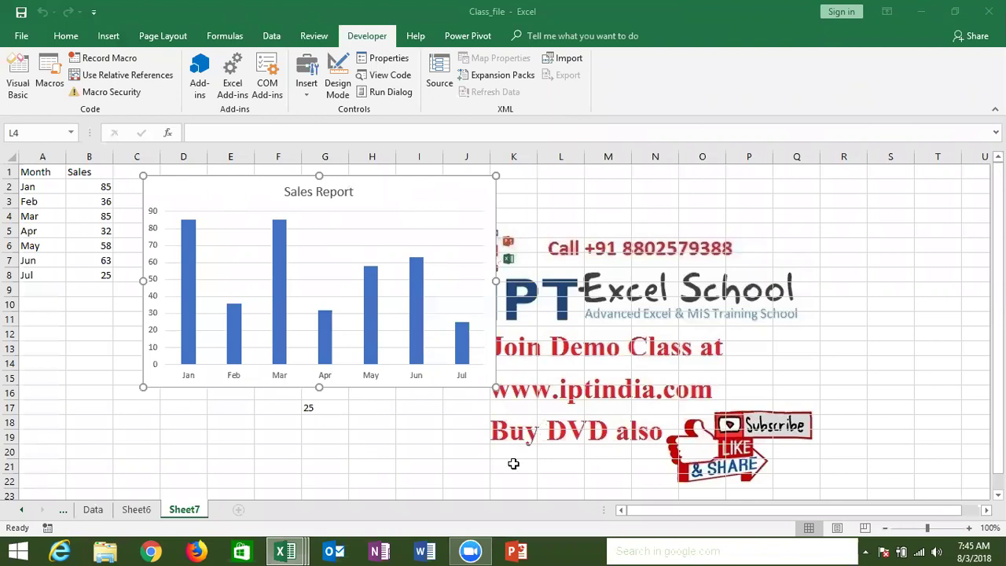
pyautogui.moveTo(270, 469); pyautogui.dragTo(270, 469)
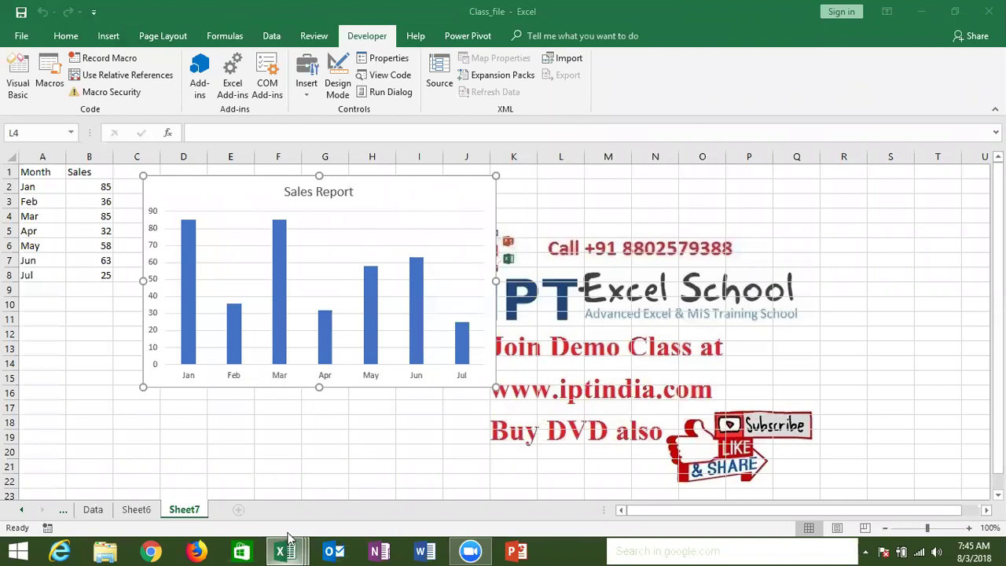
# - Close IPT_Excel_School with Alt+F4, saving changes, then close the Class_file window
pyautogui.moveTo(289, 537)
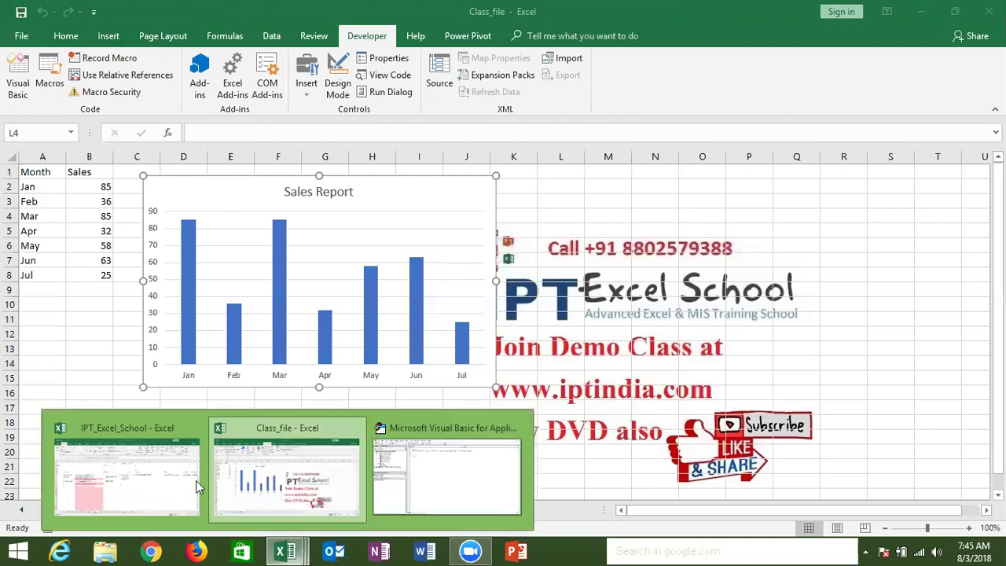
pyautogui.click(187, 485)
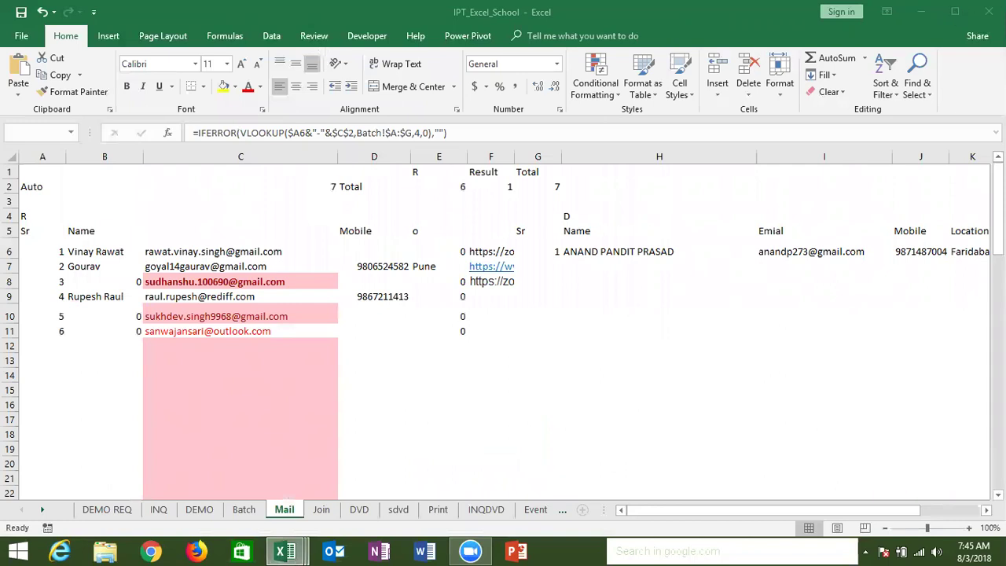
pyautogui.hotkey('alt', 'F4')
pyautogui.click(438, 295)
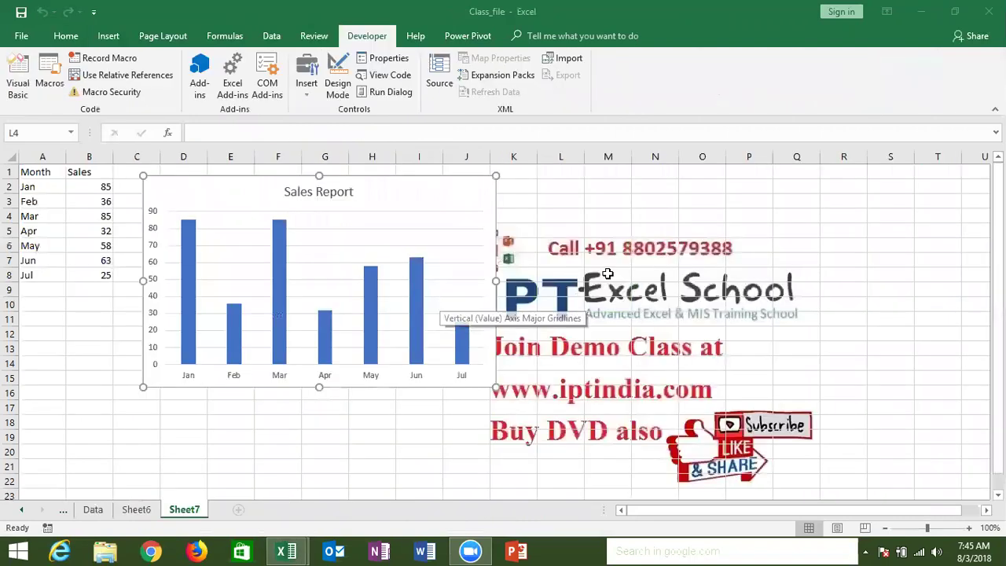
pyautogui.click(987, 11)
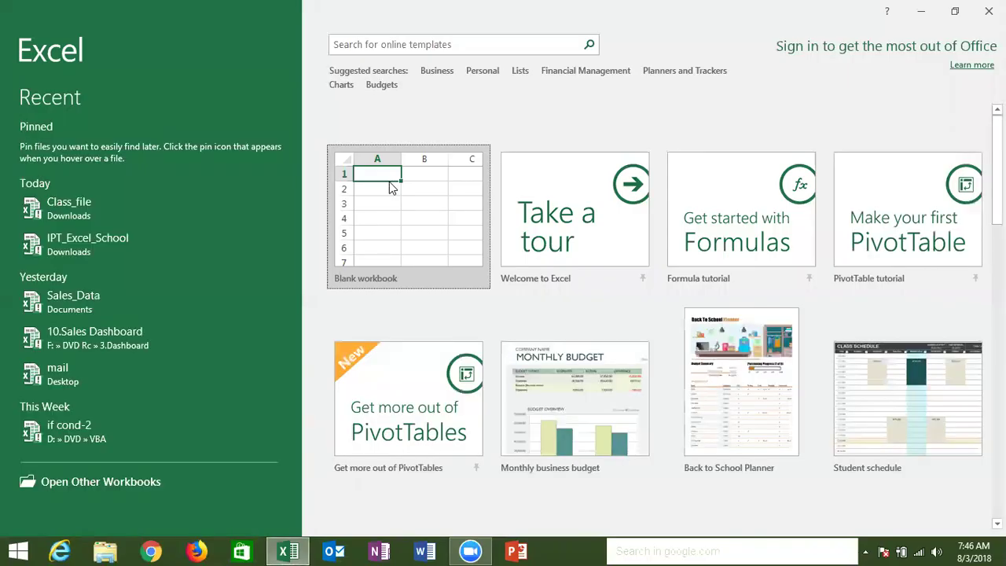
# - Reopen Class_file from Recent and rename the Sales Report chart from Chart 1 to SRT
pyautogui.click(104, 209)
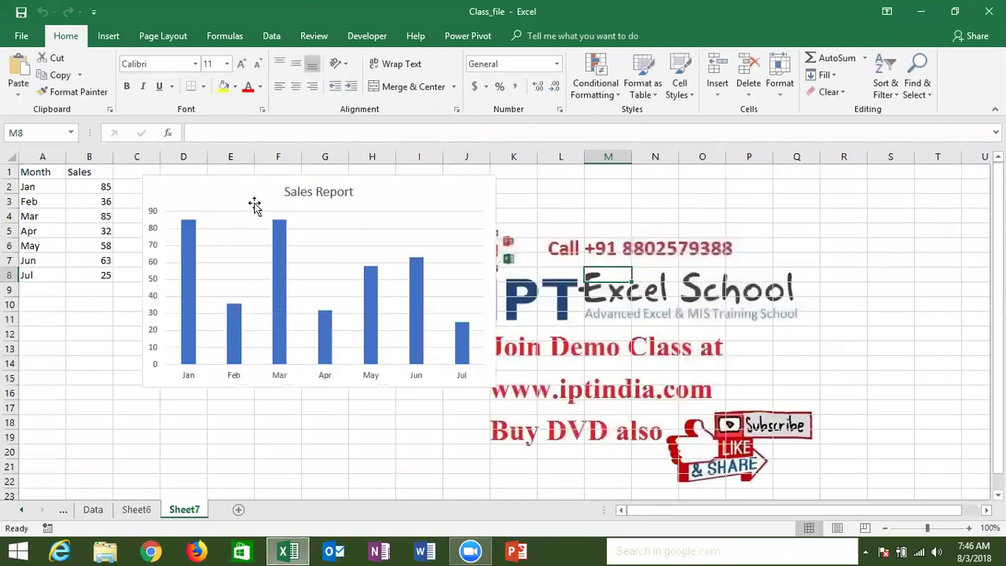
pyautogui.click(246, 204)
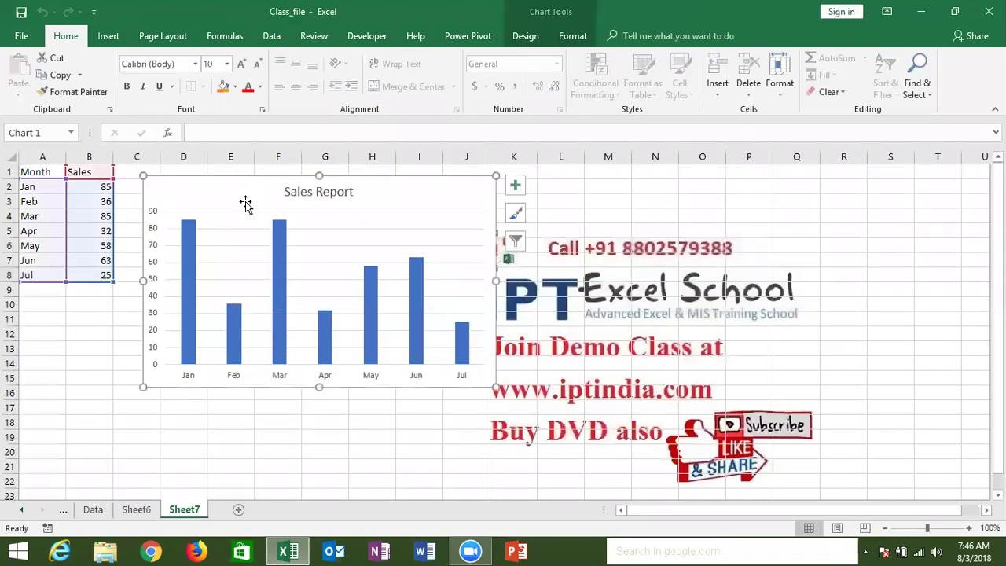
pyautogui.click(44, 135)
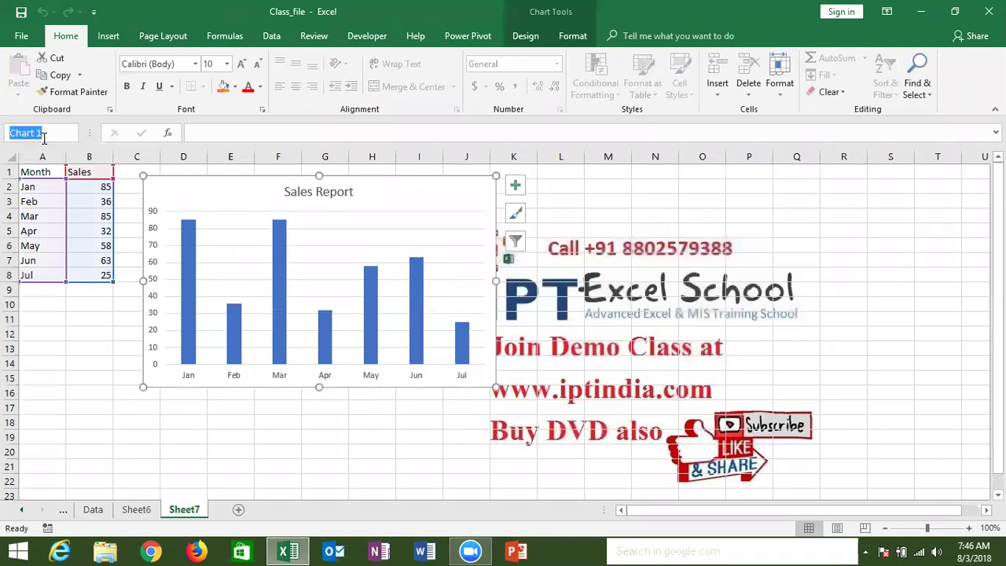
pyautogui.write('SRT')
pyautogui.press('Return')
pyautogui.click(189, 439)
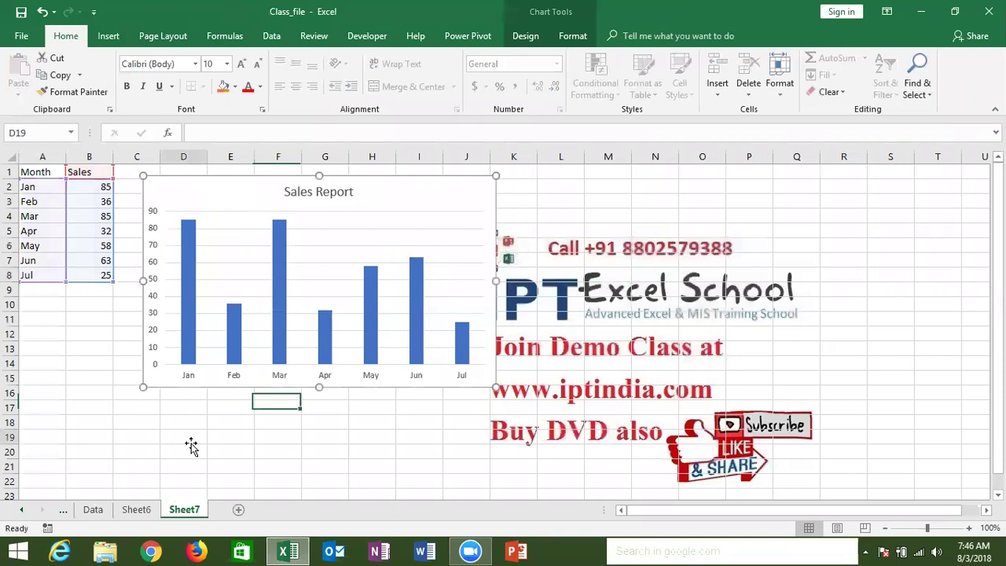
pyautogui.click(367, 35)
# - In the maximized code editor, duplicate the ct macro and rename the copy ct_1
pyautogui.click(22, 85)
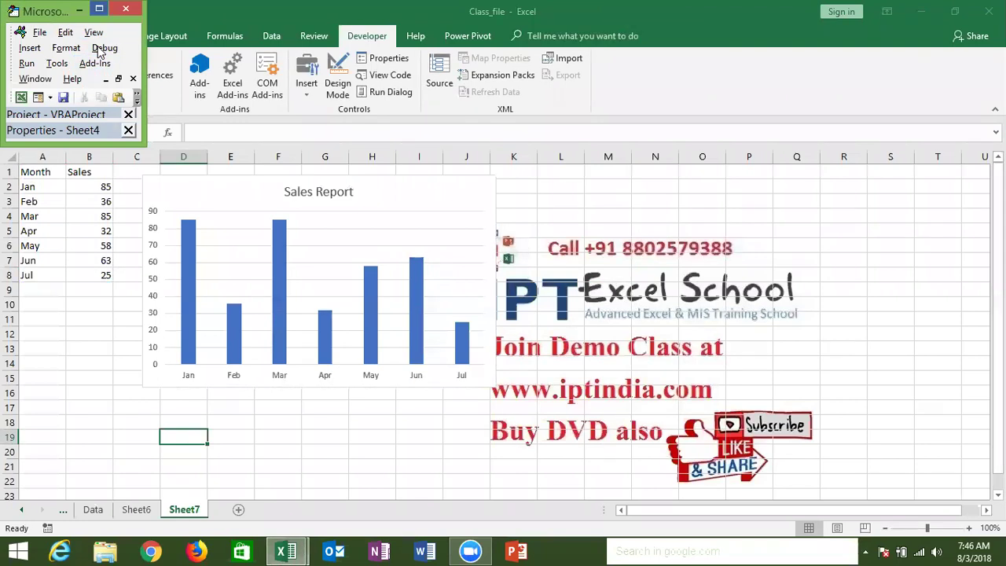
pyautogui.click(99, 9)
pyautogui.moveTo(209, 131); pyautogui.dragTo(133, 70)
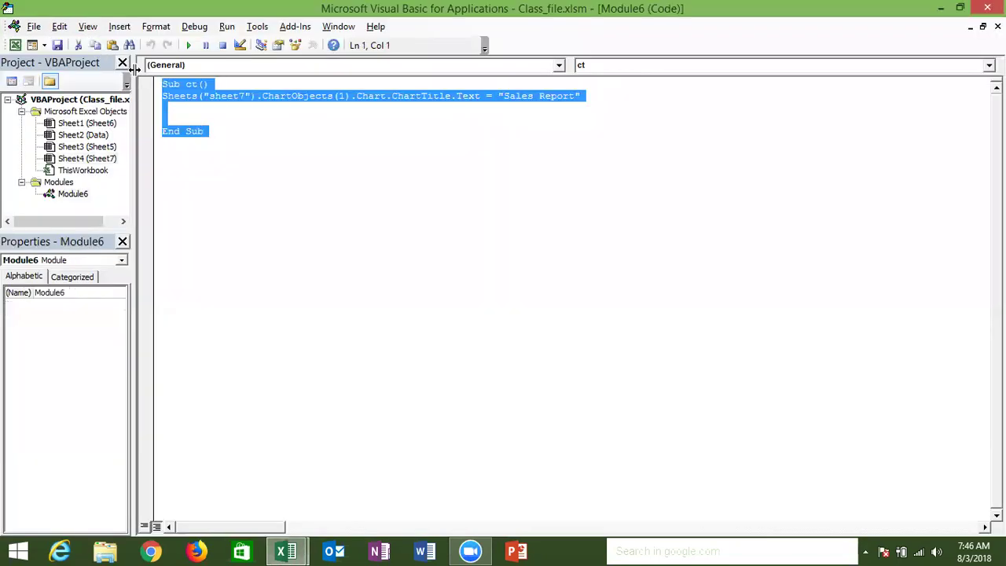
pyautogui.hotkey('ctrl', 'c')
pyautogui.click(188, 159)
pyautogui.hotkey('ctrl', 'v')
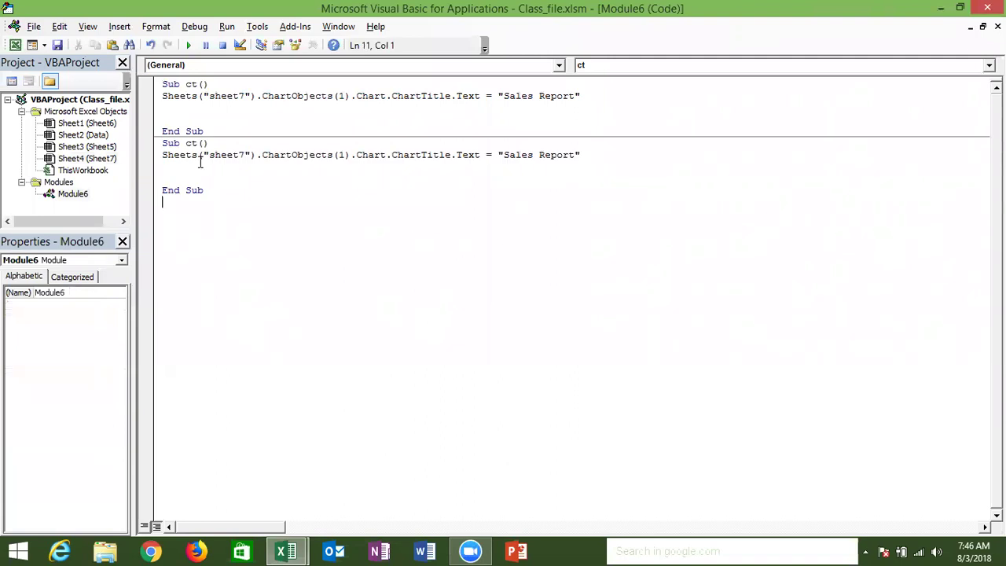
pyautogui.click(197, 144)
pyautogui.write('_1')
# - Make ct_1's line sheets("Sheet7").chart("SRT").charttile.text="MonthSales Report", then move the chart right in Excel
pyautogui.click(164, 157)
pyautogui.keyDown('shift'); pyautogui.click(471, 178); pyautogui.keyUp('shift')
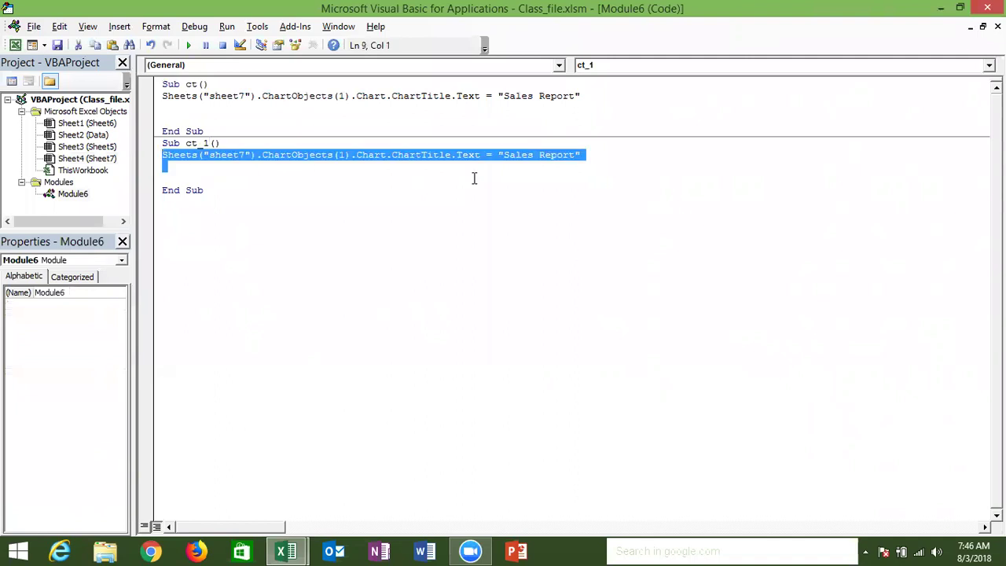
pyautogui.press('Delete')
pyautogui.write('ch')
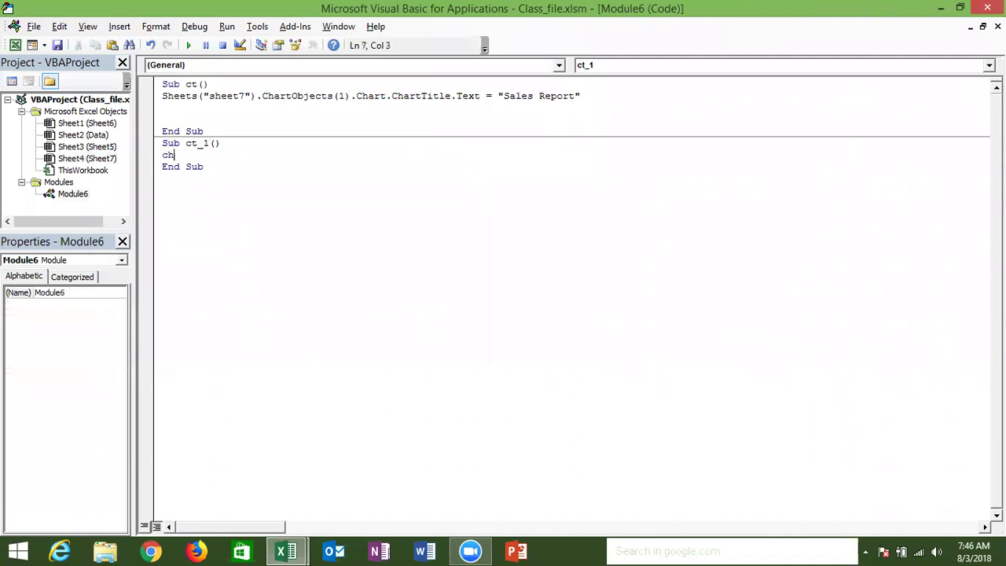
pyautogui.write('ar')
pyautogui.press('BackSpace')
pyautogui.press('BackSpace')
pyautogui.press('BackSpace')
pyautogui.write('sheets(')
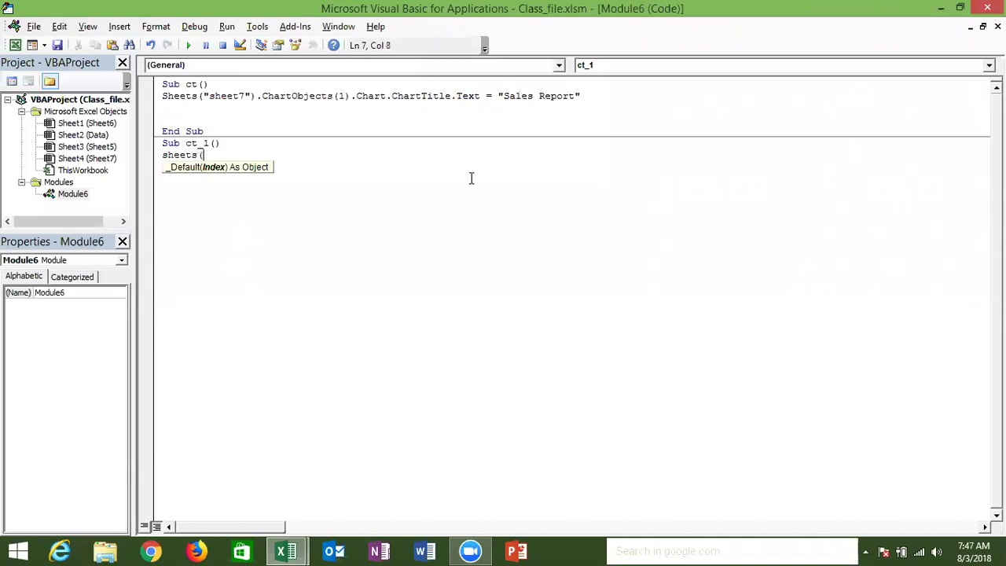
pyautogui.write('"Sheet7")')
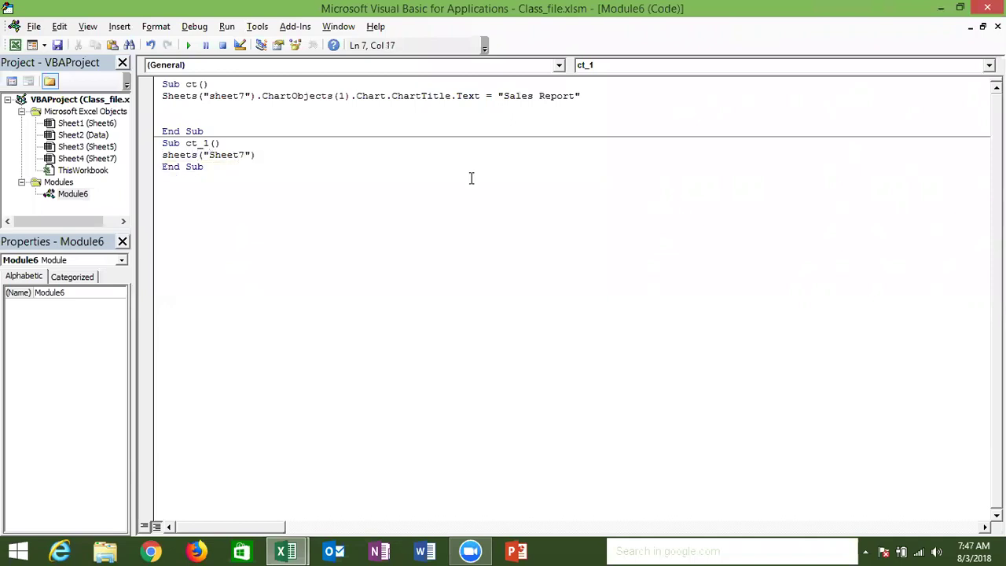
pyautogui.write('.')
pyautogui.write('charts')
pyautogui.press('BackSpace')
pyautogui.write('("')
pyautogui.write('SRT").charttile')
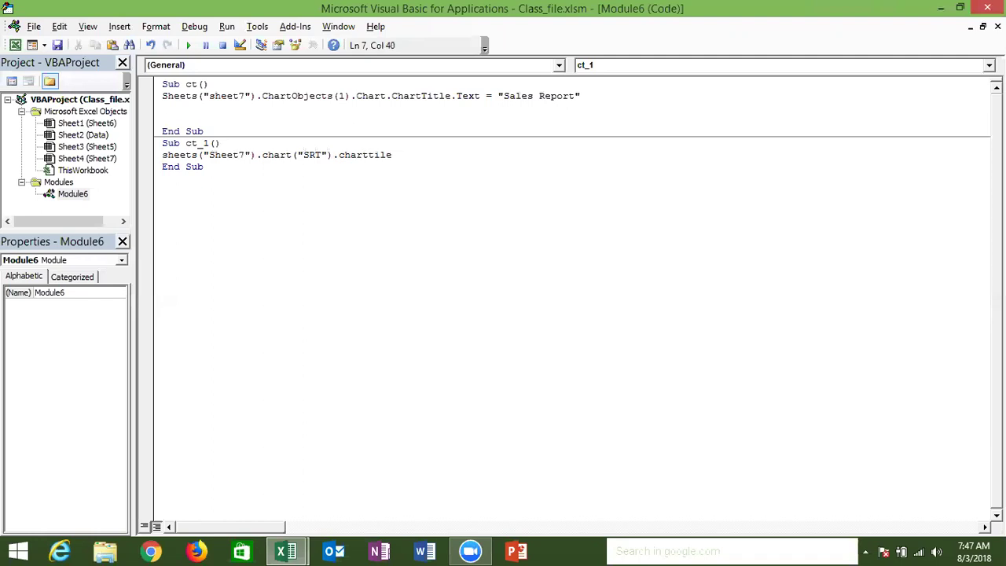
pyautogui.write('.text')
pyautogui.write('="')
pyautogui.write('MonthSales Report"')
pyautogui.press('Return')
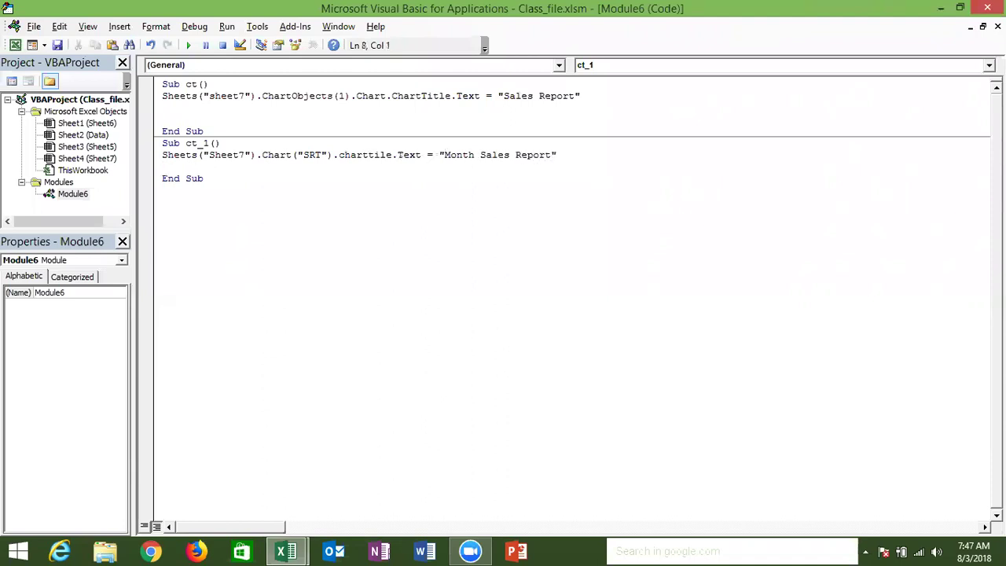
pyautogui.hotkey('alt', 'Tab')
pyautogui.moveTo(245, 186)
pyautogui.mouseDown()
pyautogui.moveTo(253, 143)
pyautogui.moveTo(191, 155)
pyautogui.mouseUp()
# - Select A1:B8 and press F11 to create the Chart1 chart sheet plotting Sales
pyautogui.click(36, 172)
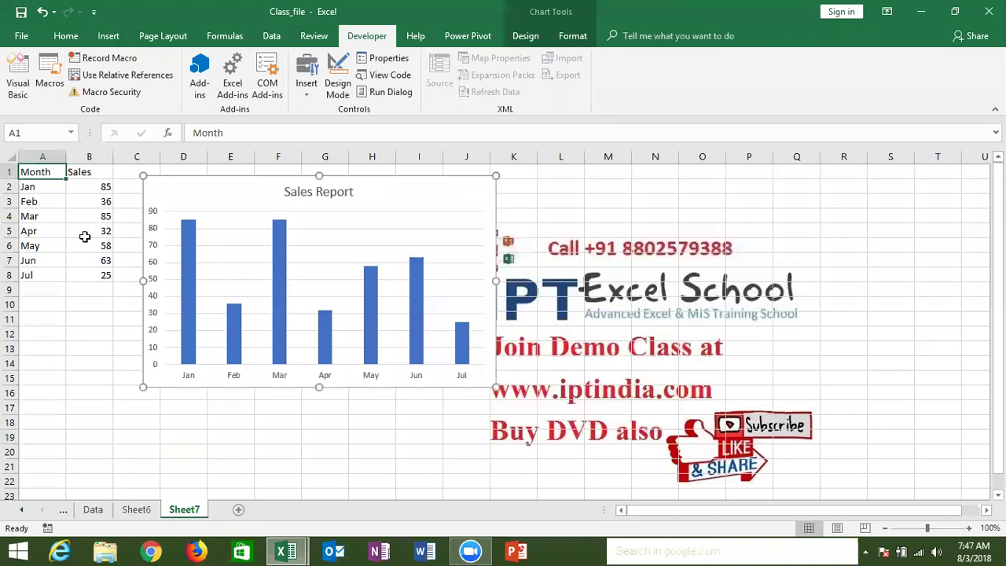
pyautogui.keyDown('shift'); pyautogui.click(88, 274); pyautogui.keyUp('shift')
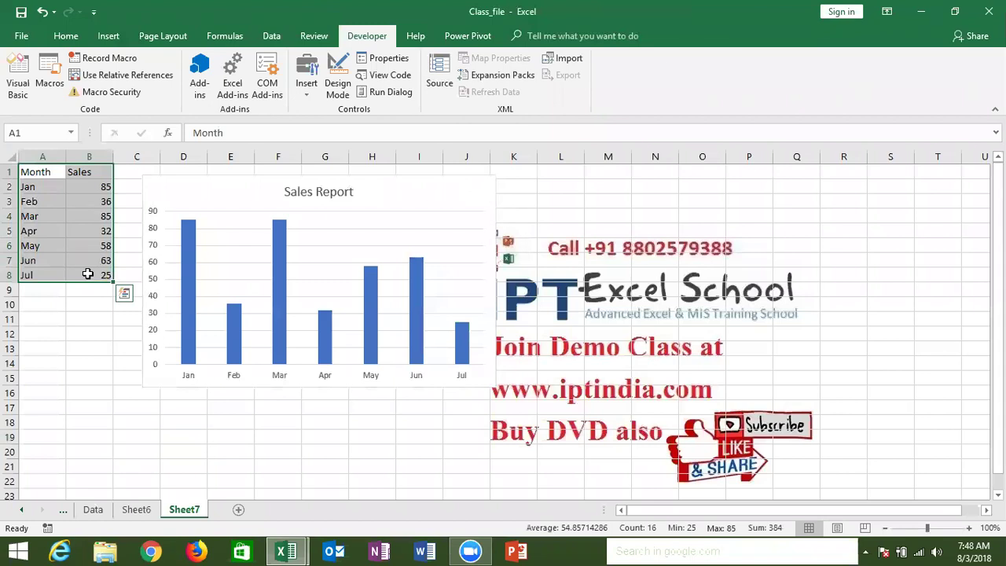
pyautogui.press('F11')
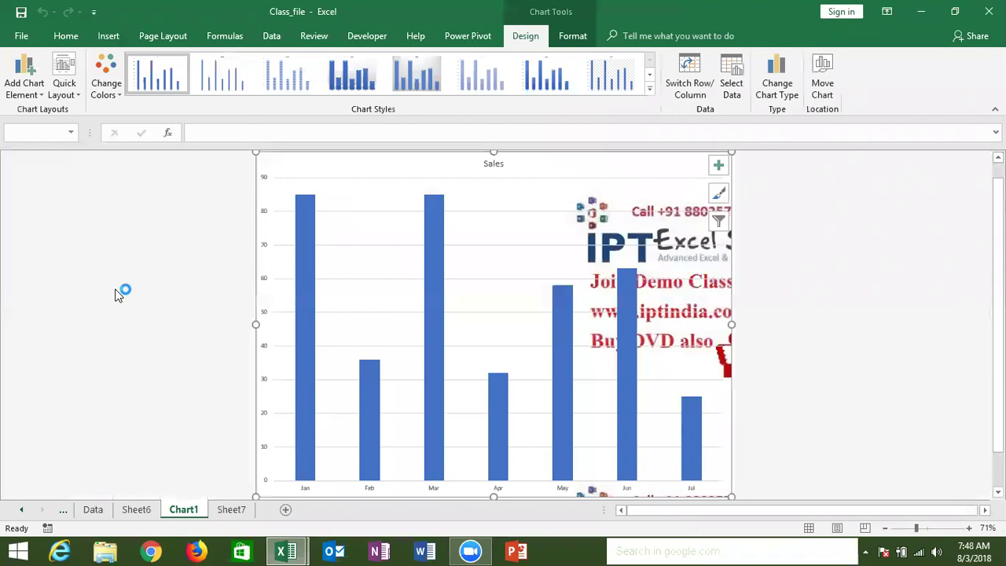
pyautogui.click(722, 348)
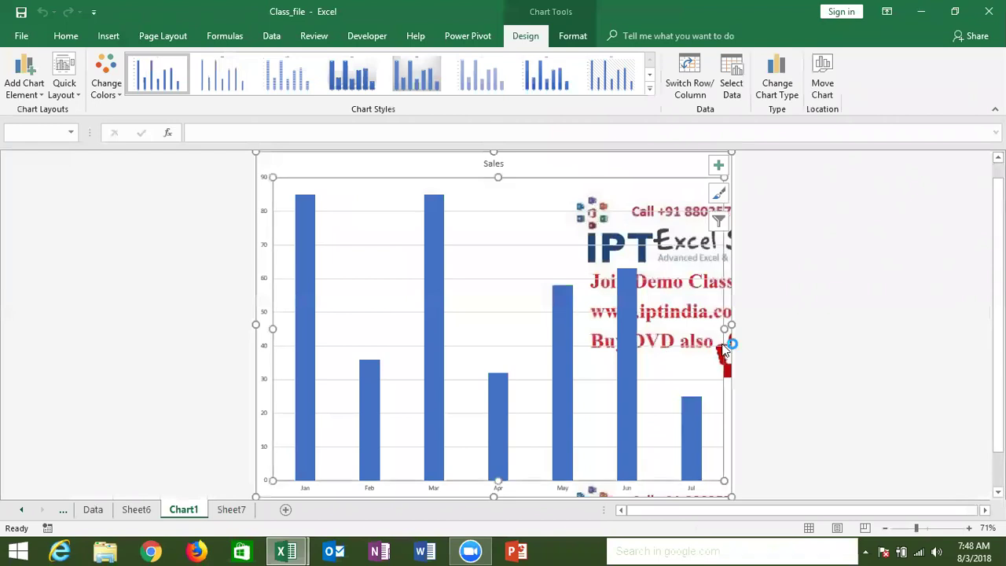
pyautogui.click(770, 354)
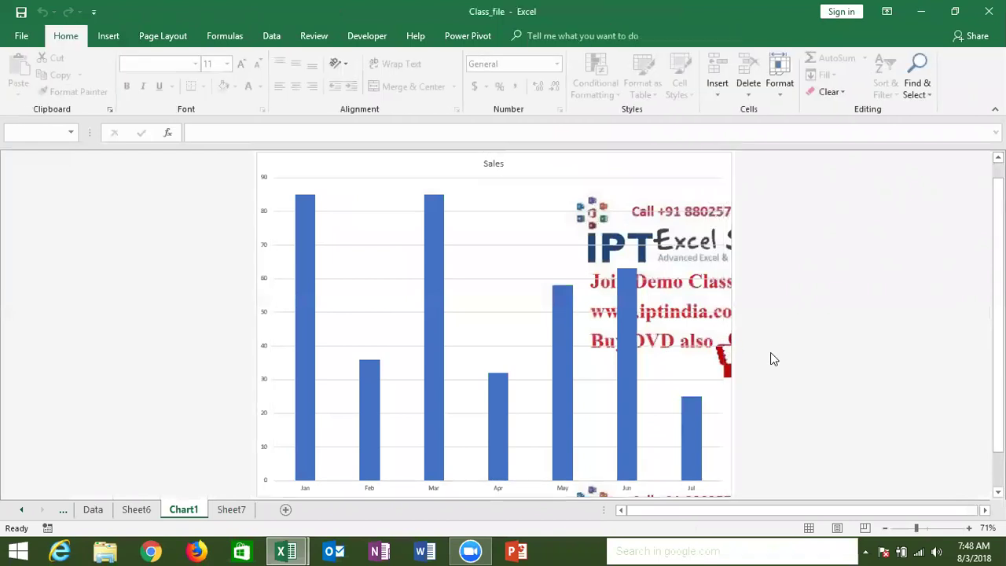
pyautogui.hotkey('alt', 'F11')
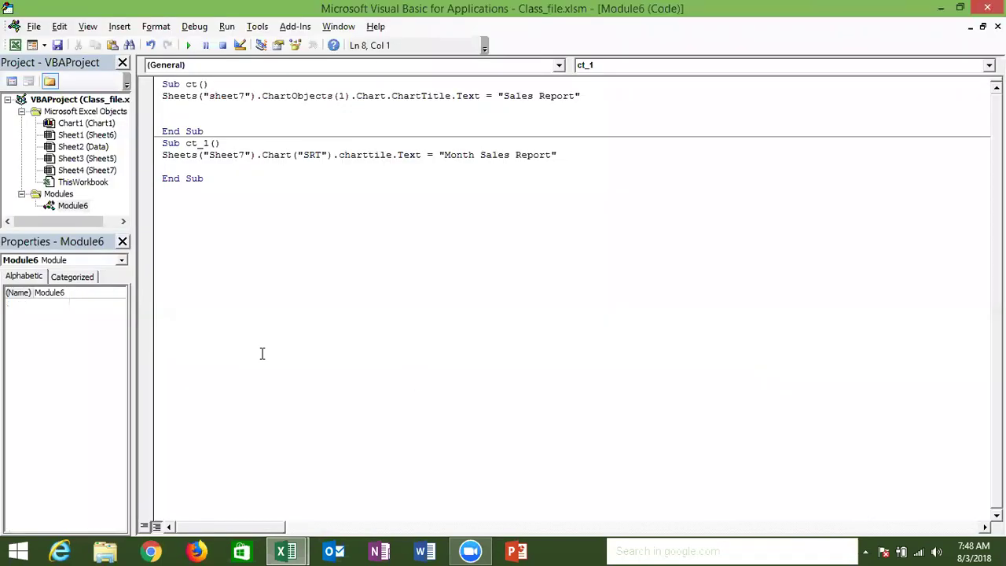
# - Write Sub c_2() setting Sheets("chart1").ChartTitle.Text to "Month SAles Report" and run it
pyautogui.click(235, 251)
pyautogui.write('sub c_2()')
pyautogui.press('Return')
pyautogui.press('Return')
pyautogui.press('Return')
pyautogui.press('Up')
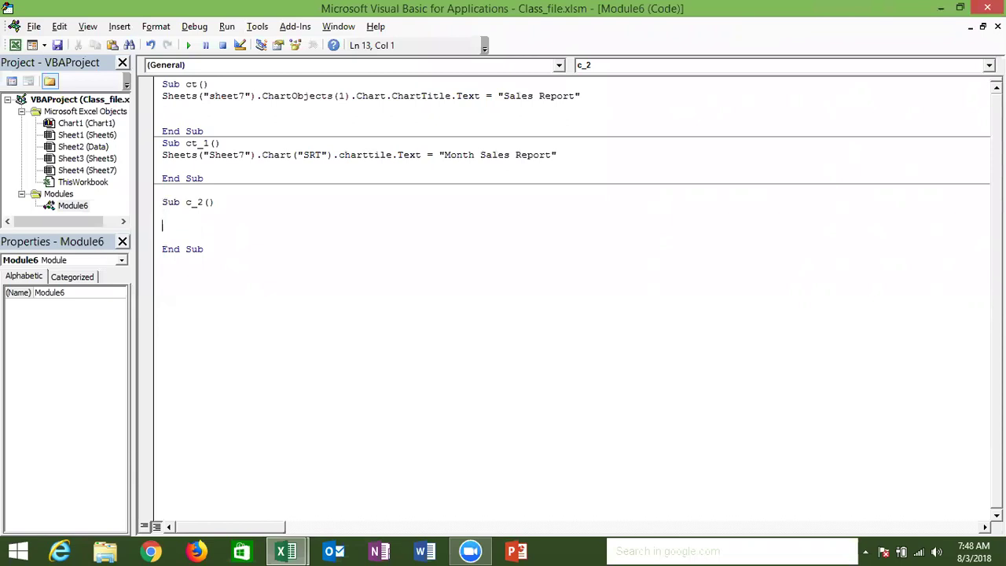
pyautogui.write('sheets(')
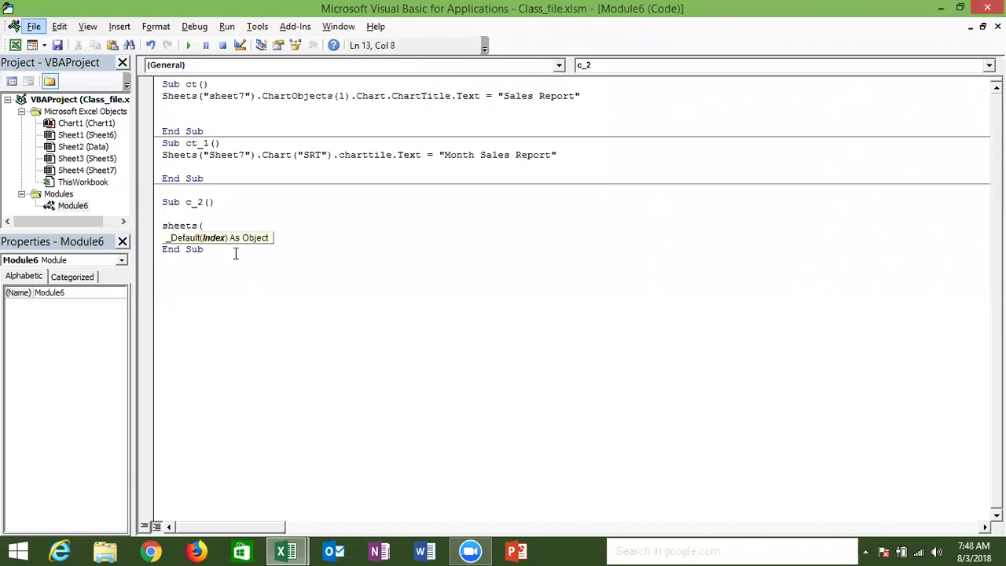
pyautogui.hotkey('alt', 'F11')
pyautogui.hotkey('alt', 'Tab')
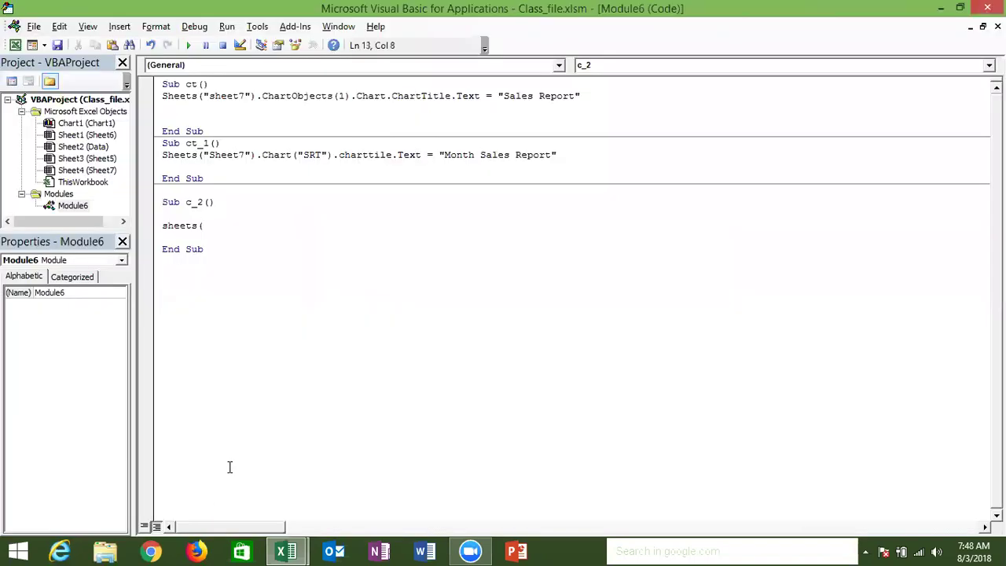
pyautogui.write('"chart')
pyautogui.write('1"')
pyautogui.write(').charttitle')
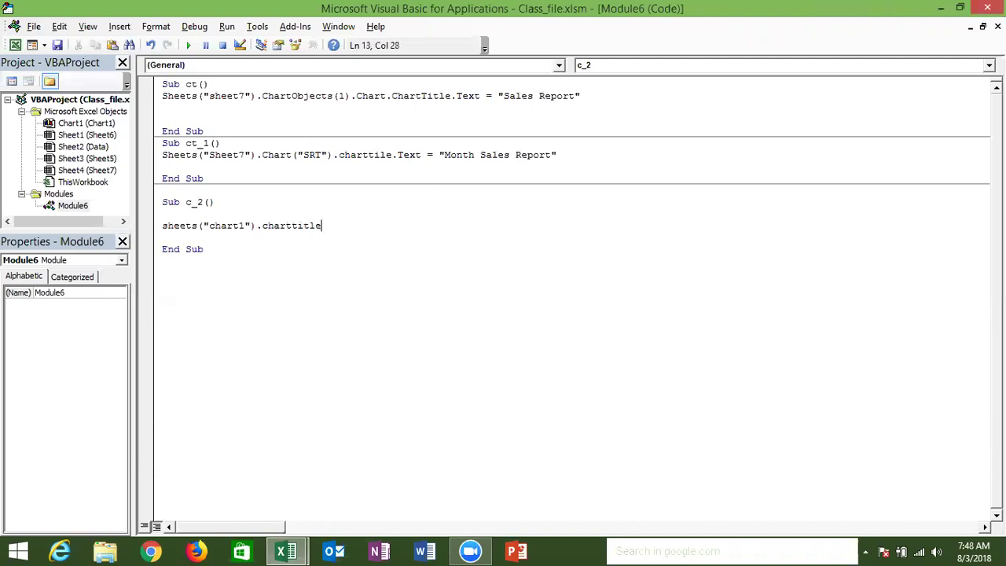
pyautogui.write('.text = "Month SAles Report"')
pyautogui.press('Down')
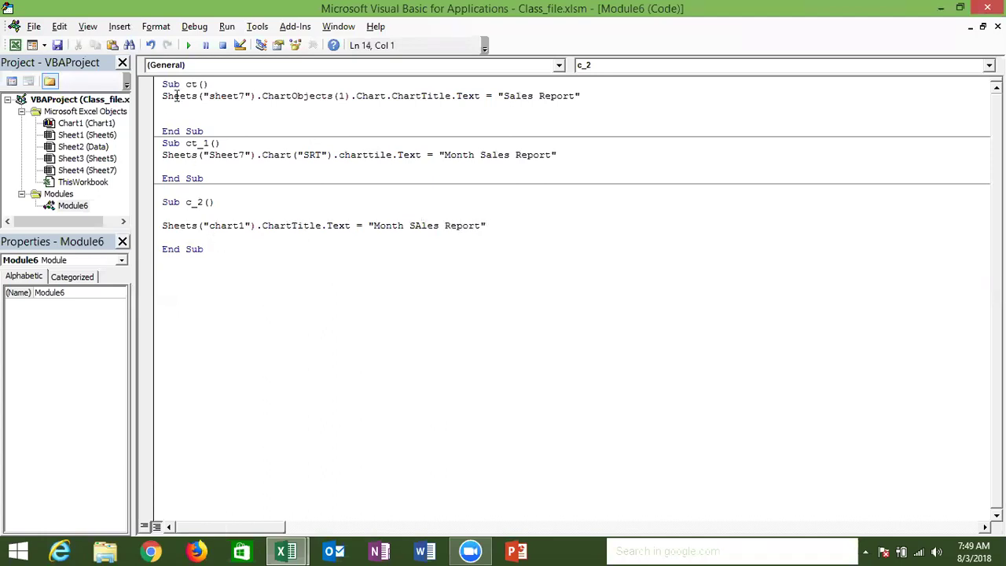
pyautogui.click(187, 45)
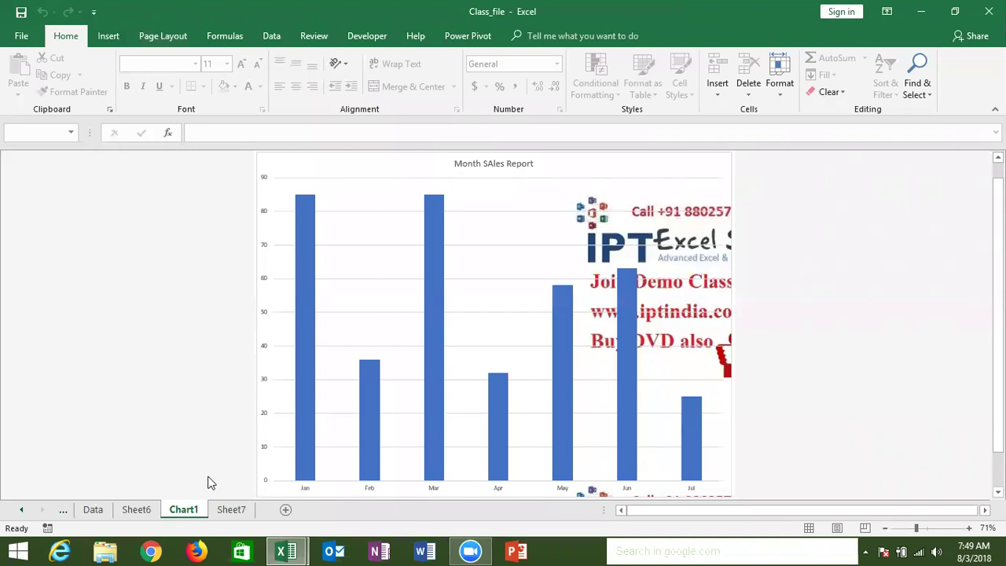
# - Go to Sheet7, delete the Sales Report chart, and return to the VBA editor
pyautogui.click(154, 510)
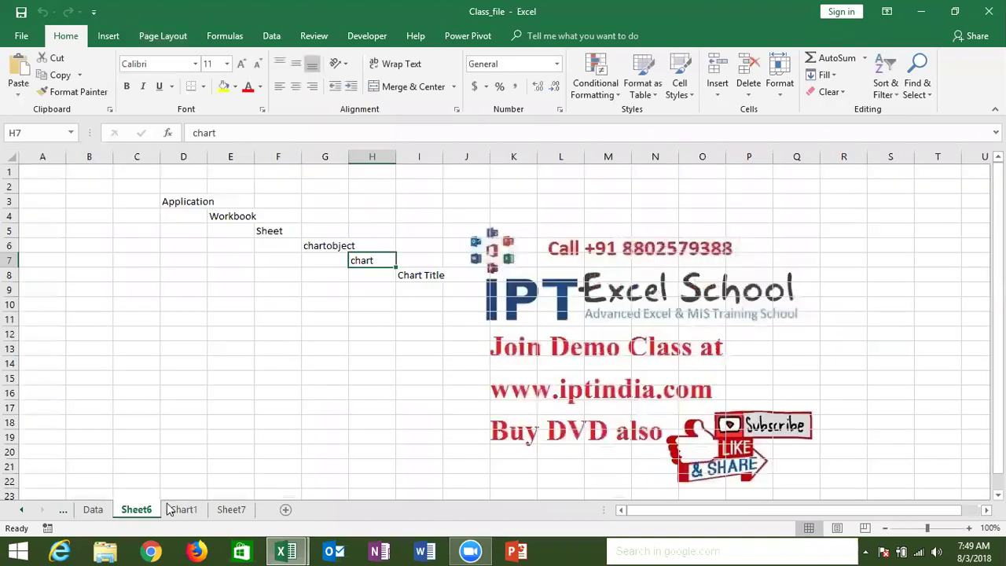
pyautogui.click(231, 511)
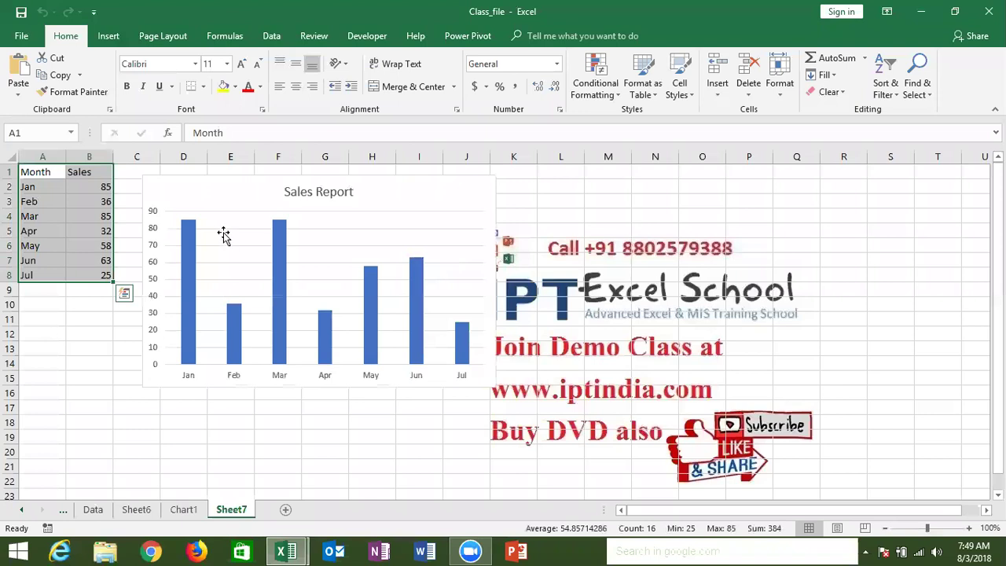
pyautogui.click(216, 201)
pyautogui.press('Delete')
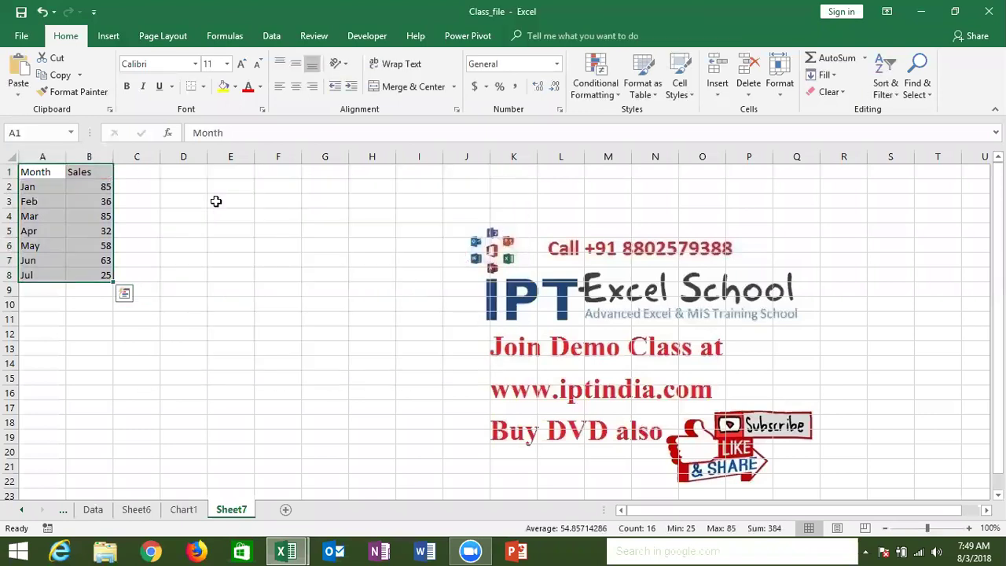
pyautogui.hotkey('alt', 'Tab')
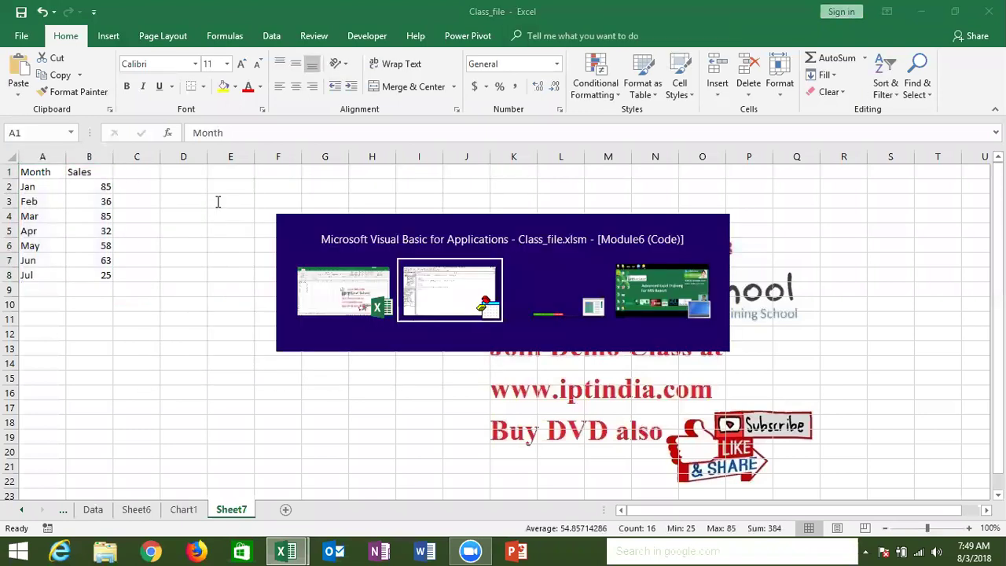
pyautogui.click(206, 257)
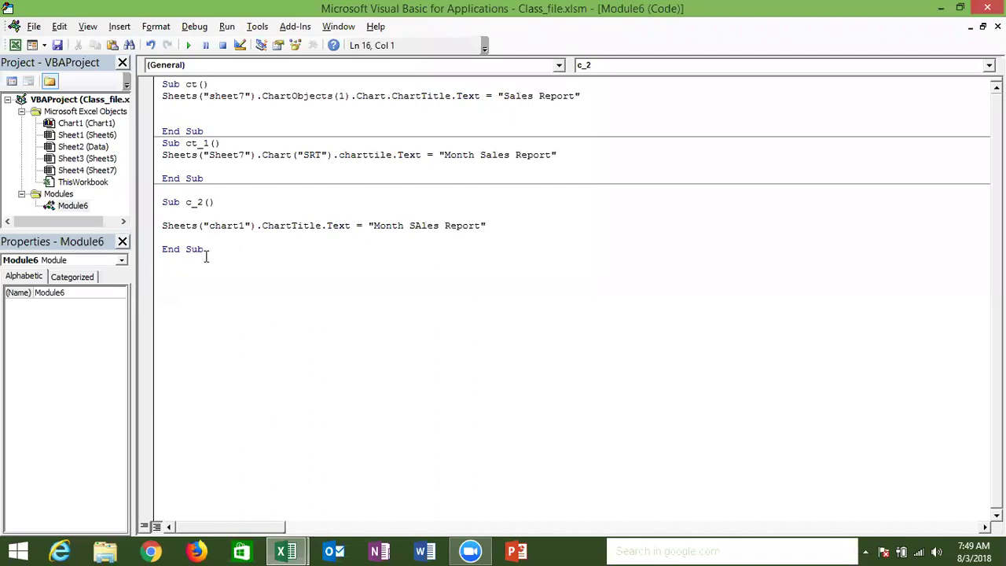
# - Write Sub c_3() with ActiveSheet.Shapes.AddChart, correcting the typo shaoes to Shapes
pyautogui.write('sub')
pyautogui.write('c_')
pyautogui.write('3()')
pyautogui.press('Return')
pyautogui.press('Return')
pyautogui.press('Return')
pyautogui.press('Return')
pyautogui.press('Up')
pyautogui.write('activesheet')
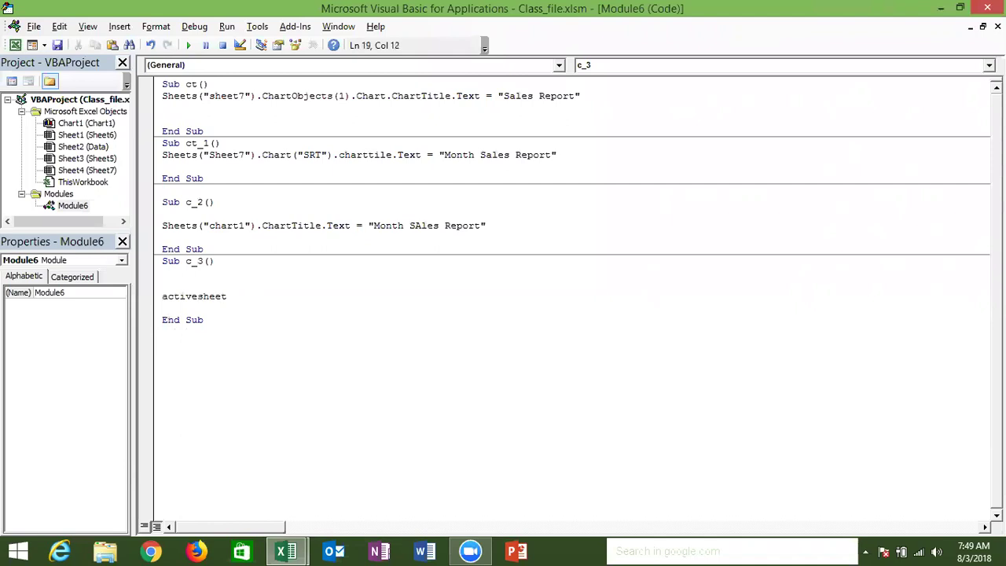
pyautogui.write('.s')
pyautogui.write('ha')
pyautogui.write('oes')
pyautogui.write('.a')
pyautogui.write('ddchart')
pyautogui.click(242, 309)
pyautogui.click(262, 297)
pyautogui.press('BackSpace')
pyautogui.press('BackSpace')
pyautogui.write('pe')
pyautogui.click(285, 330)
pyautogui.click(228, 296)
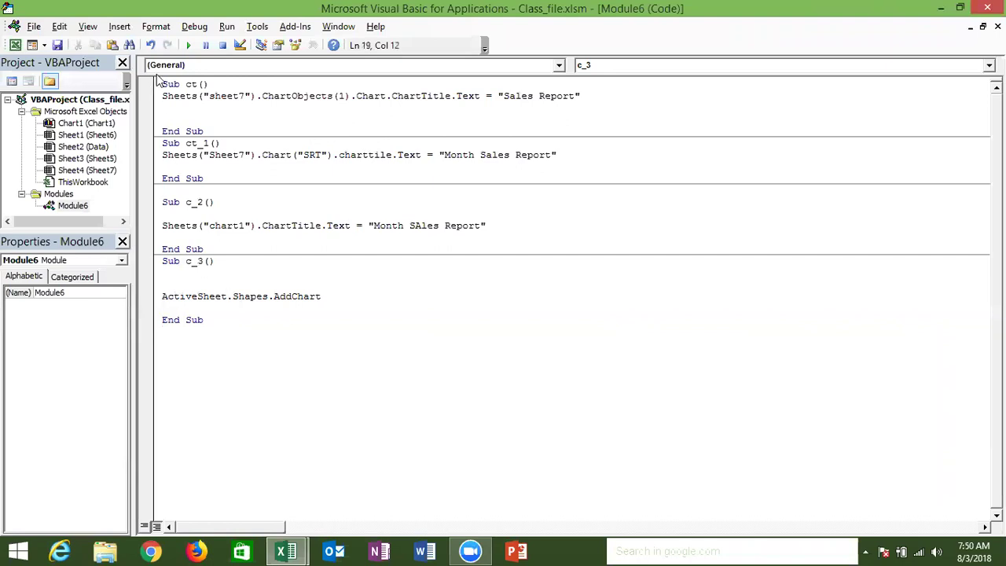
# - Run c_3, move the generated Sales chart beside the data, then delete it
pyautogui.click(190, 45)
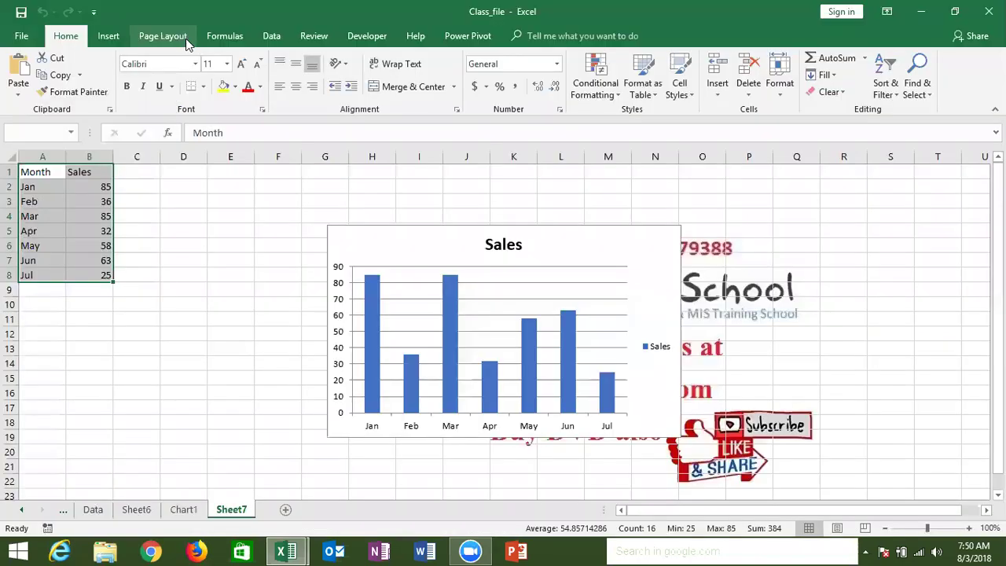
pyautogui.moveTo(401, 228)
pyautogui.mouseDown()
pyautogui.moveTo(250, 163)
pyautogui.moveTo(252, 173)
pyautogui.mouseUp()
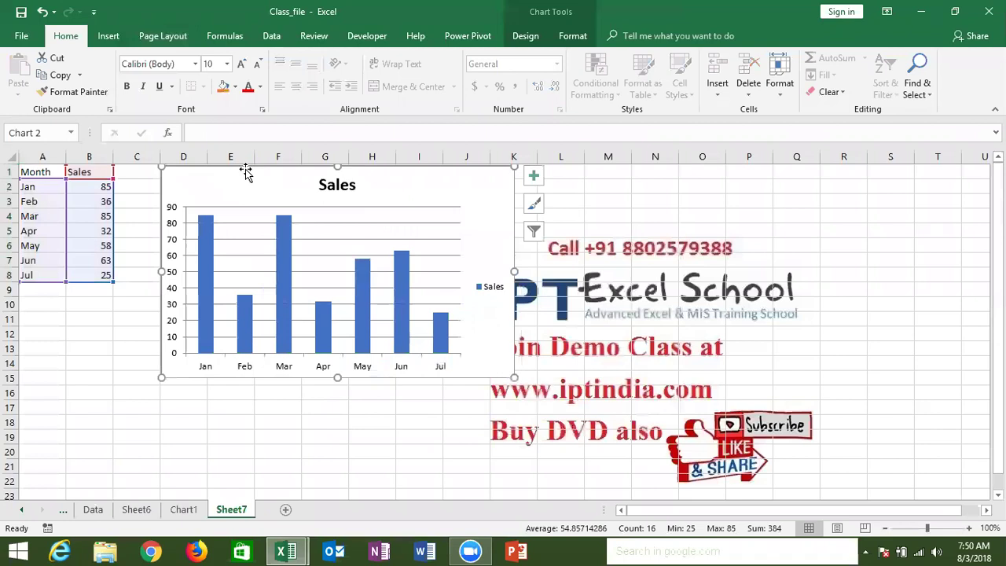
pyautogui.press('Delete')
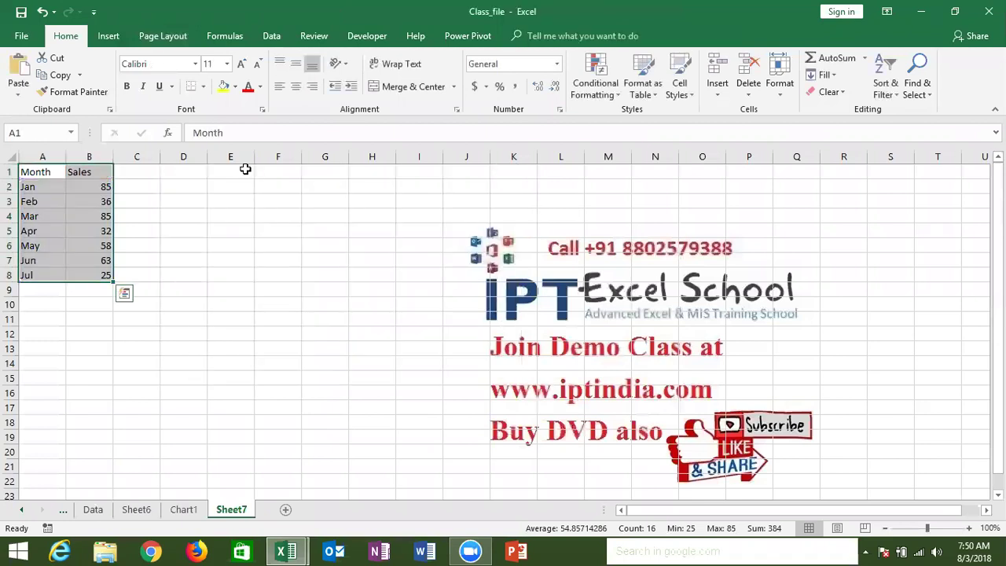
pyautogui.hotkey('alt', 'F11')
# - Duplicate the c_3 macro and rename the copy c_4
pyautogui.moveTo(212, 334); pyautogui.dragTo(162, 261)
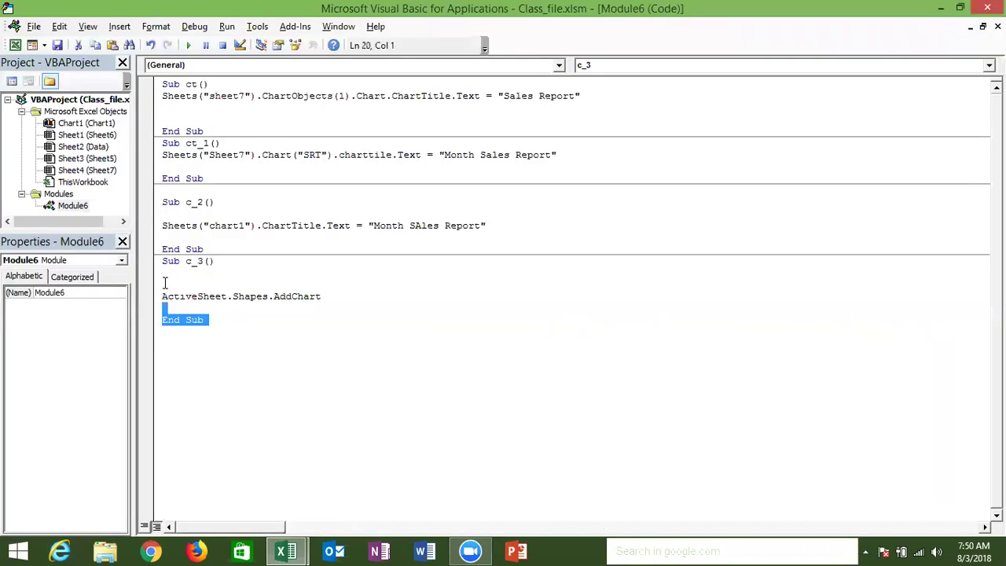
pyautogui.hotkey('ctrl', 'c')
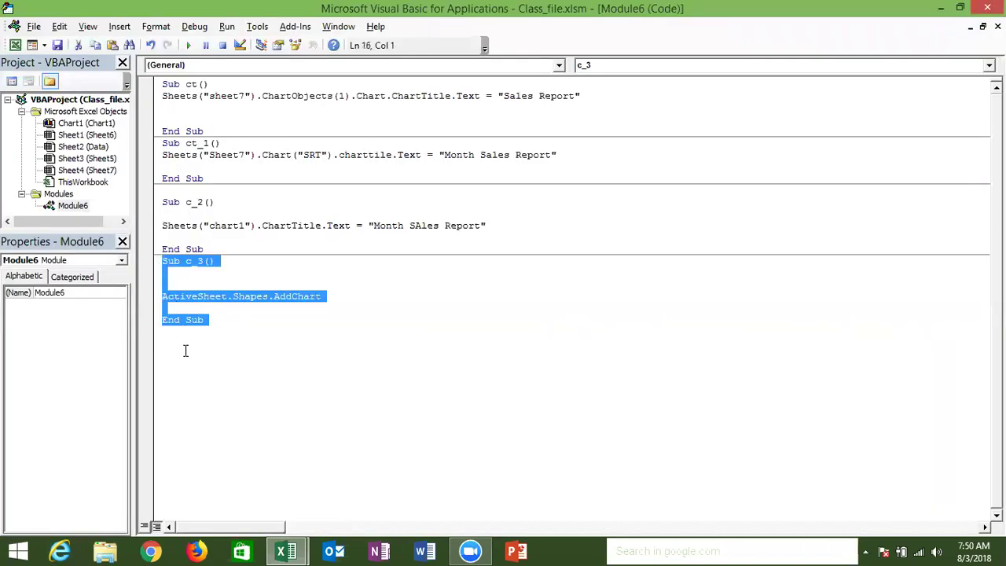
pyautogui.click(186, 346)
pyautogui.hotkey('ctrl', 'v')
pyautogui.click(203, 333)
pyautogui.press('BackSpace')
pyautogui.write('4')
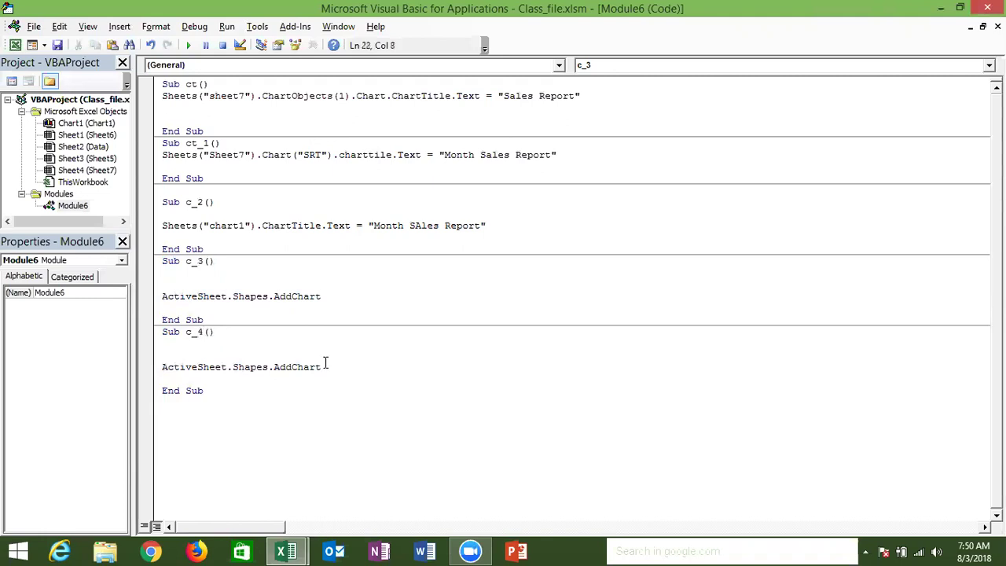
# - Replace c_4's line with sheet4.Shapes.AddChart2 using autocomplete
pyautogui.moveTo(322, 366); pyautogui.dragTo(175, 368)
pyautogui.press('Delete')
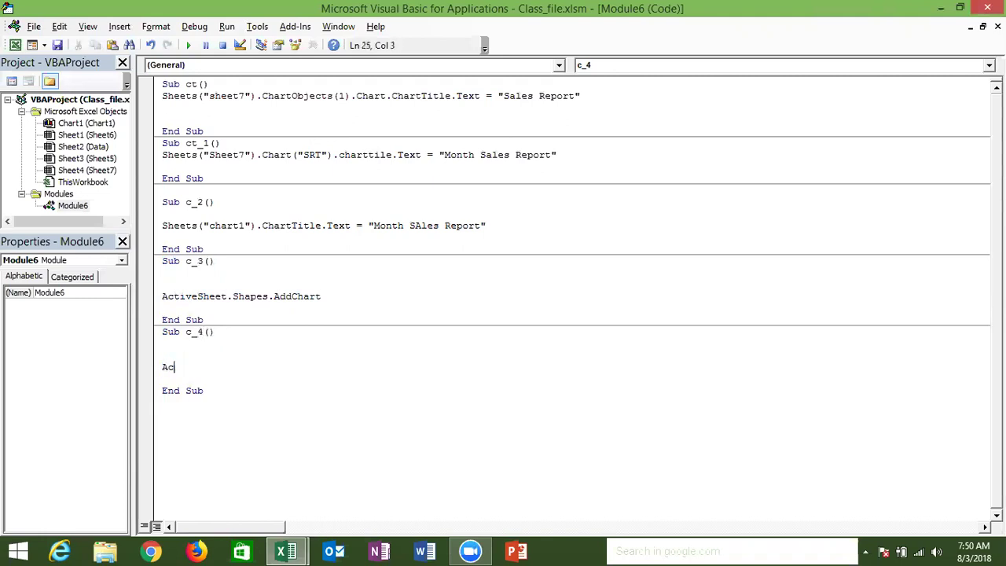
pyautogui.write('tive')
pyautogui.press('BackSpace')
pyautogui.press('BackSpace')
pyautogui.press('BackSpace')
pyautogui.press('BackSpace')
pyautogui.press('BackSpace')
pyautogui.write('sheet4.')
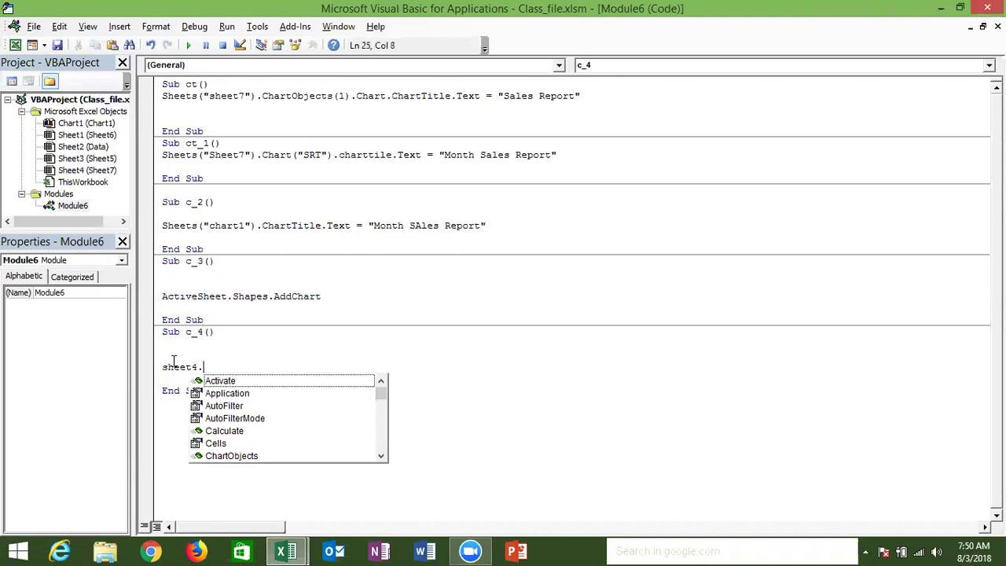
pyautogui.write('s')
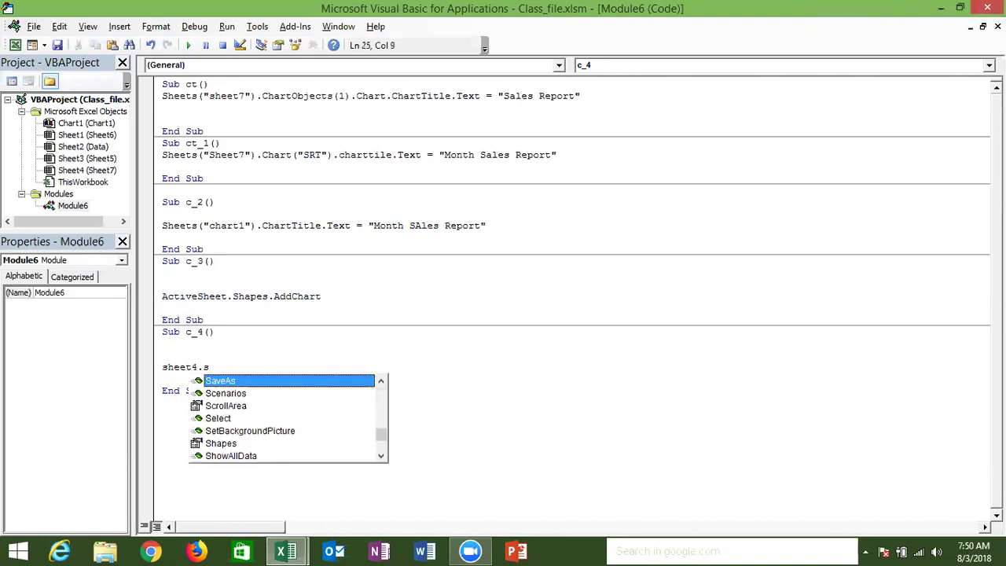
pyautogui.write('h')
pyautogui.press('Tab')
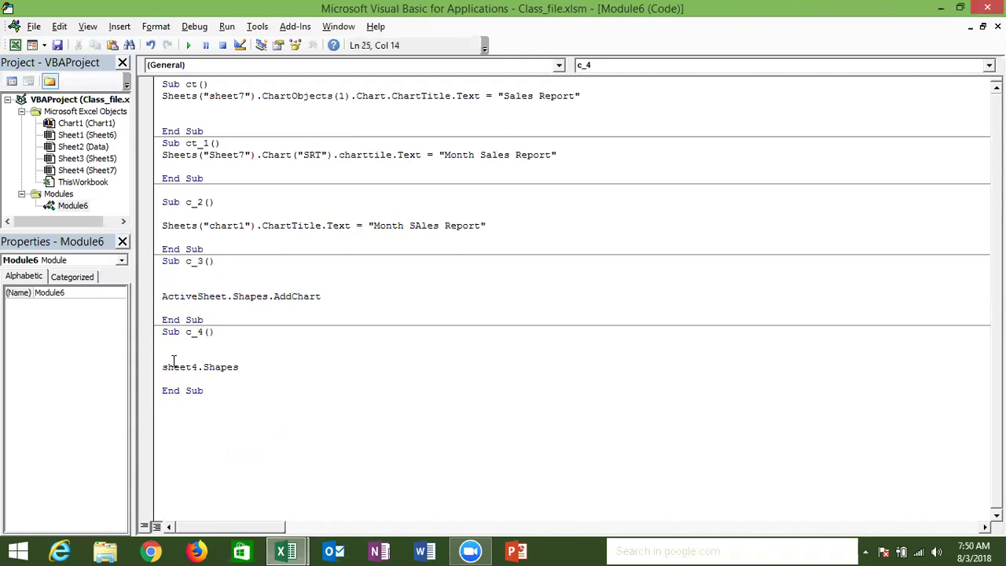
pyautogui.write('.')
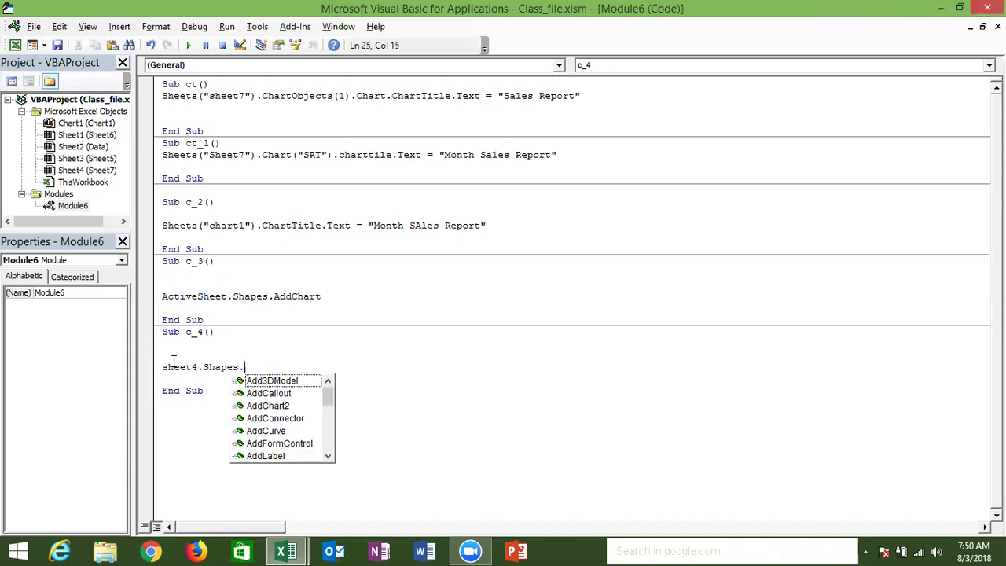
pyautogui.write('addc')
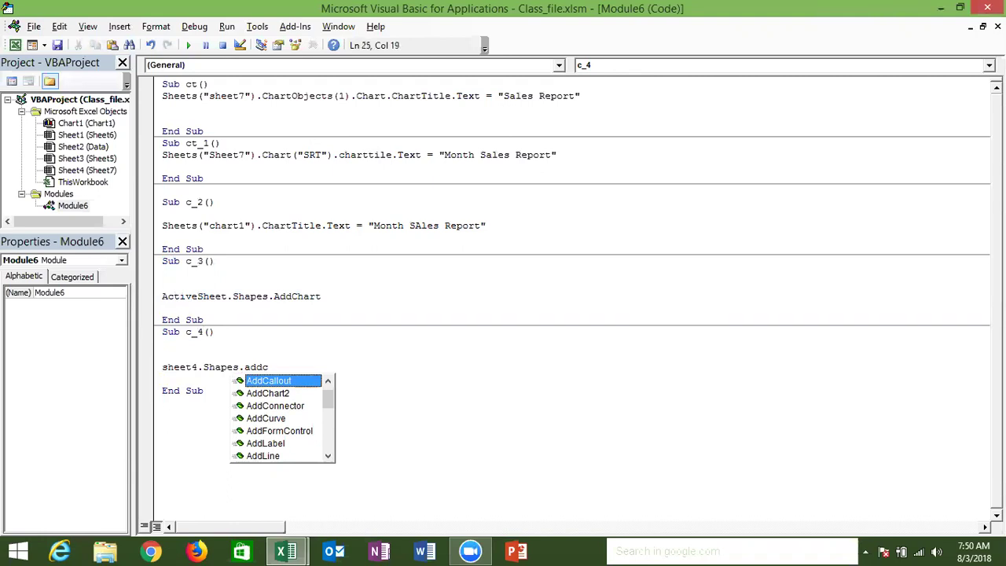
pyautogui.press('Down')
pyautogui.press('Tab')
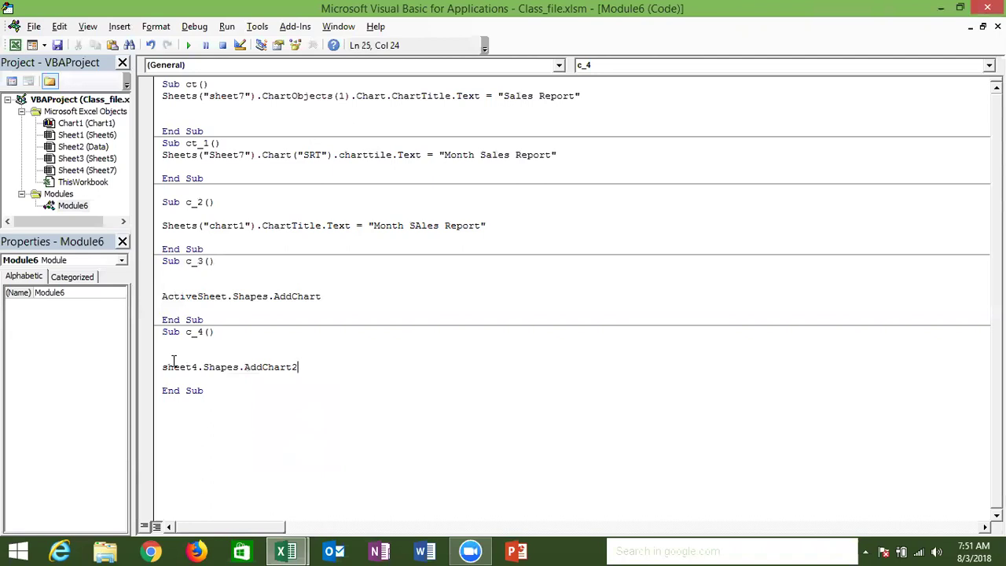
# - Change the line to Sheet4.Shapes.AddChart(xlLineMarkers).Chart
pyautogui.write('(')
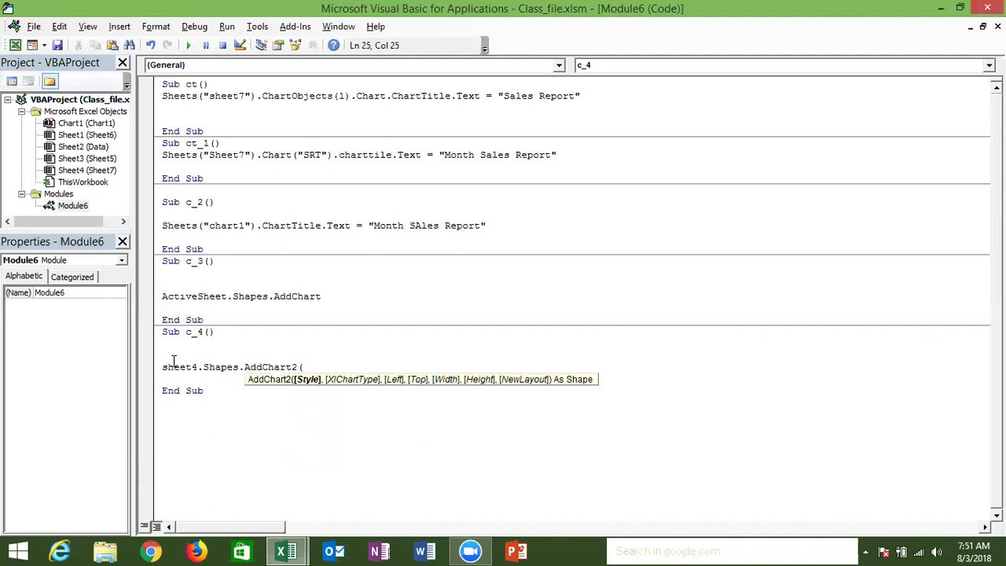
pyautogui.write('xl')
pyautogui.press('BackSpace')
pyautogui.press('BackSpace')
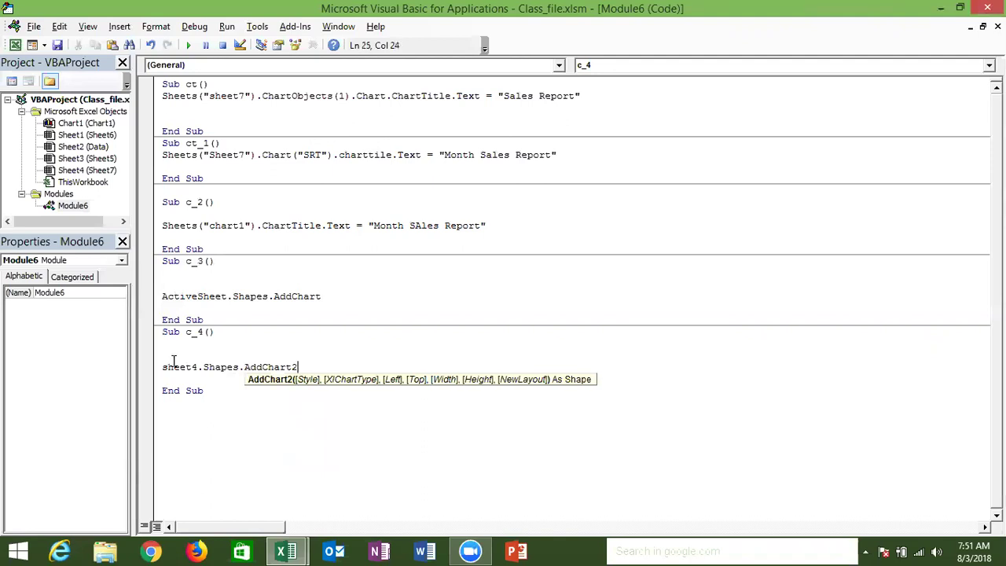
pyautogui.press('BackSpace')
pyautogui.press('BackSpace')
pyautogui.write('(')
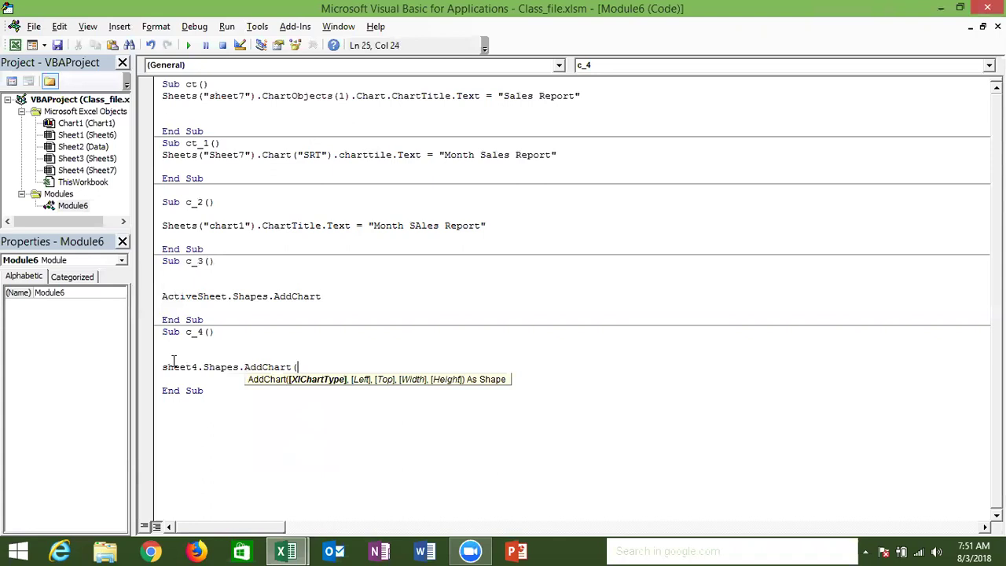
pyautogui.write('xl')
pyautogui.write('line')
pyautogui.write('markers')
pyautogui.write(').')
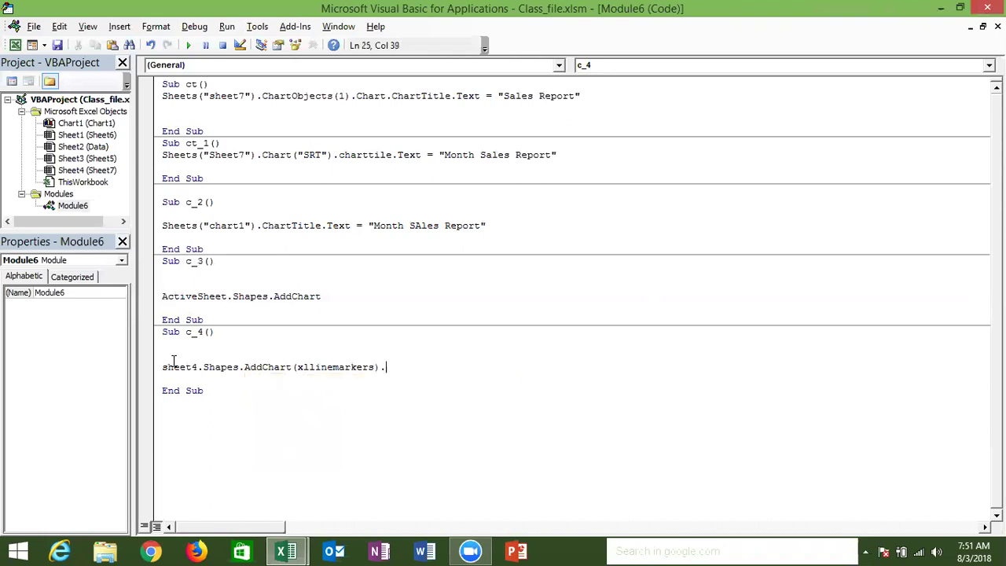
pyautogui.write('ch')
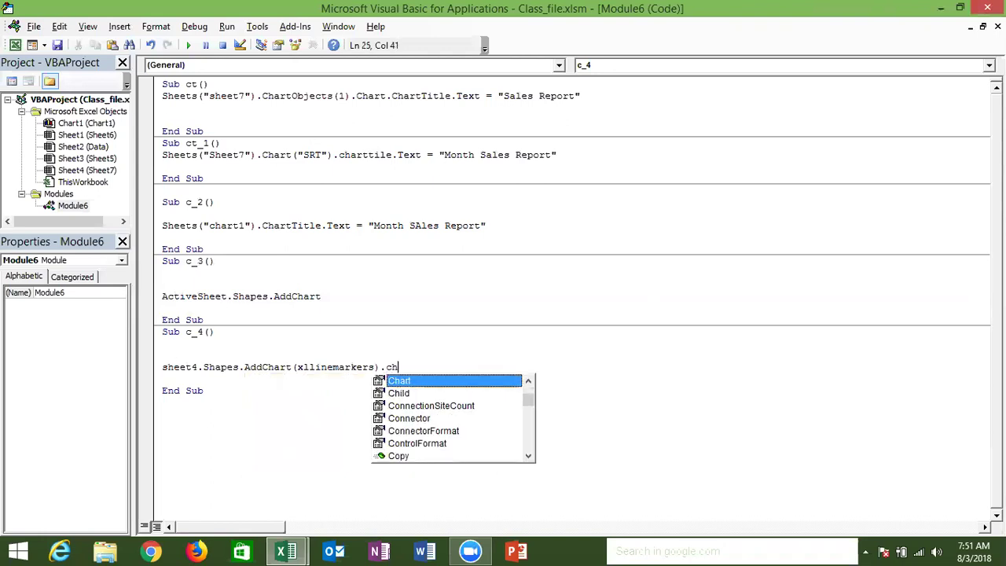
pyautogui.press('Tab')
pyautogui.click(192, 389)
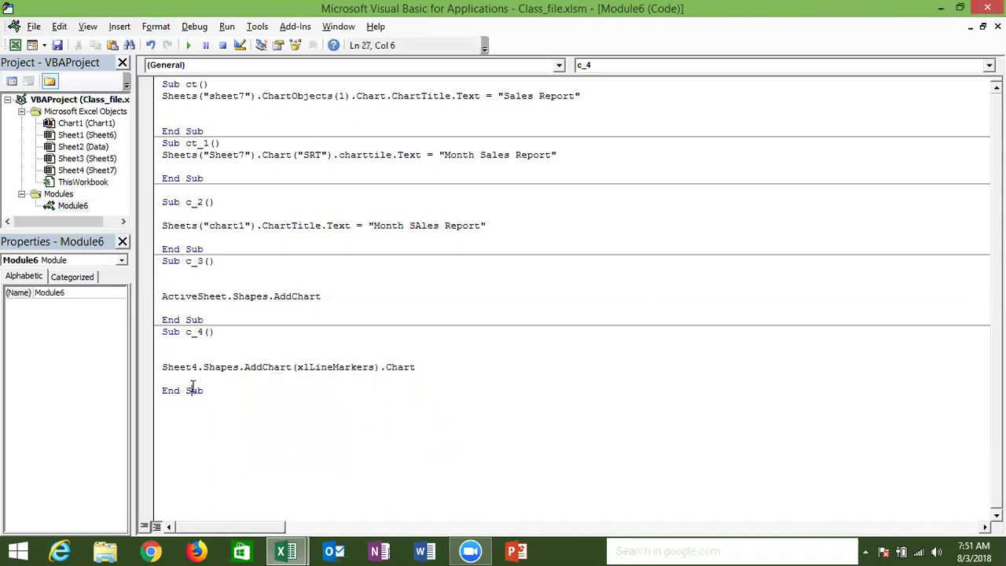
pyautogui.click(187, 345)
pyautogui.hotkey('alt', 'F11')
pyautogui.hotkey('alt', 'F11')
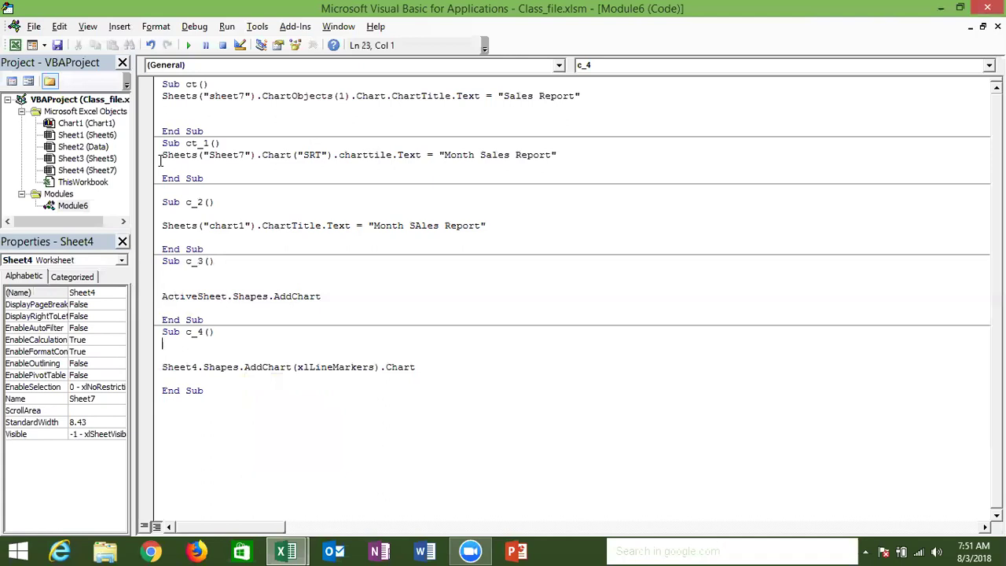
# - Run c_4, change AddChart to AddChart2, and rerun, hitting the same compile error
pyautogui.click(189, 46)
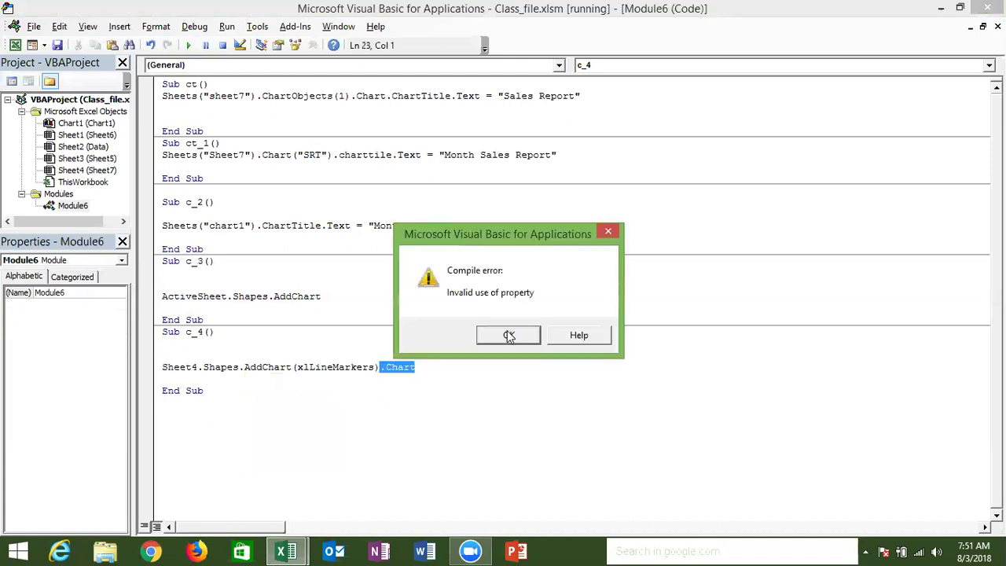
pyautogui.click(507, 333)
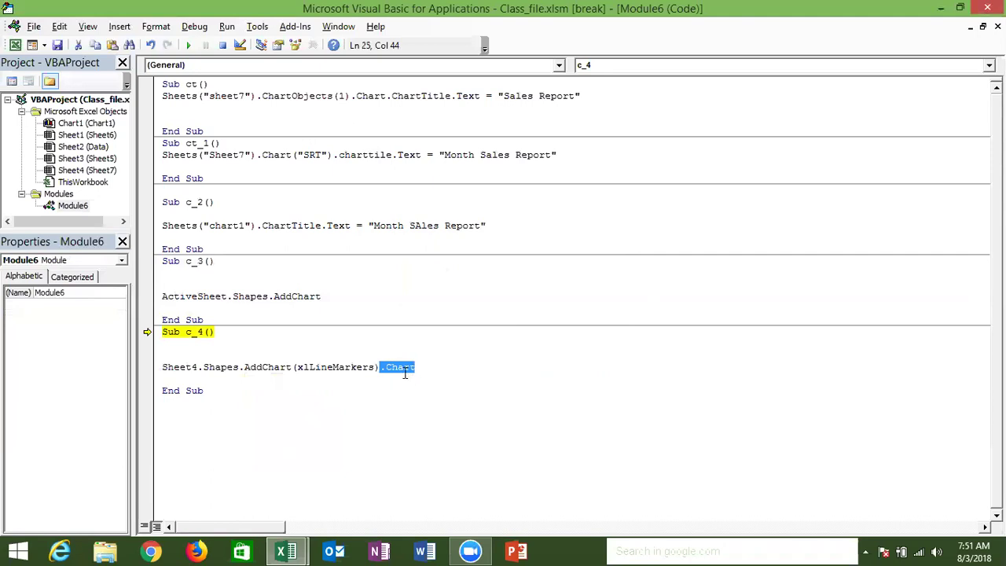
pyautogui.click(293, 367)
pyautogui.write('2')
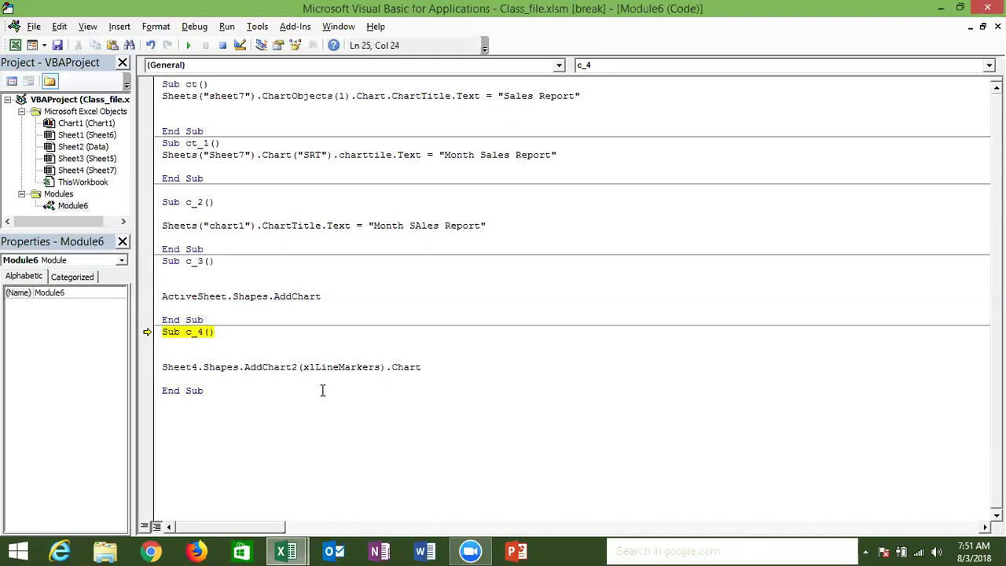
pyautogui.click(274, 343)
pyautogui.click(189, 47)
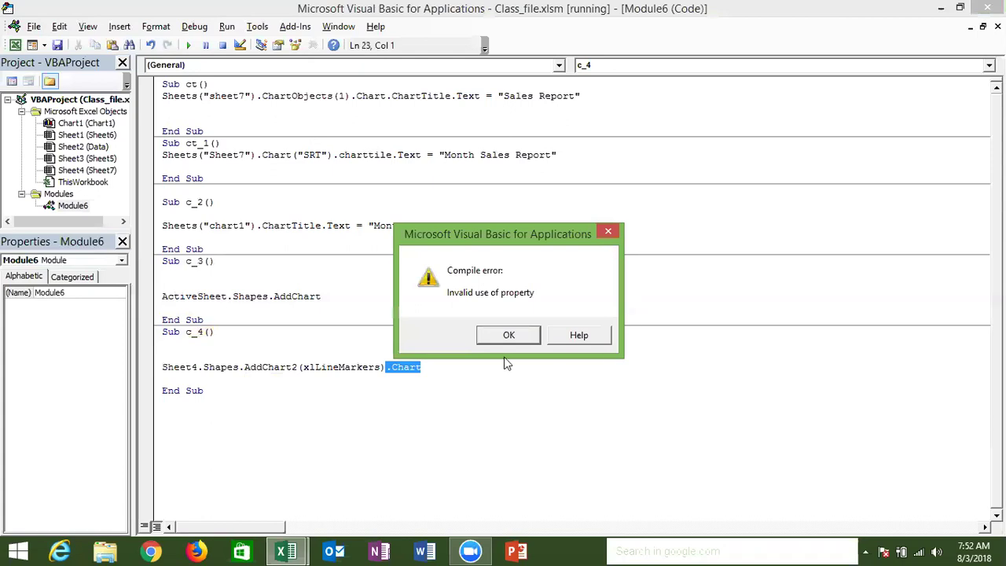
pyautogui.click(509, 336)
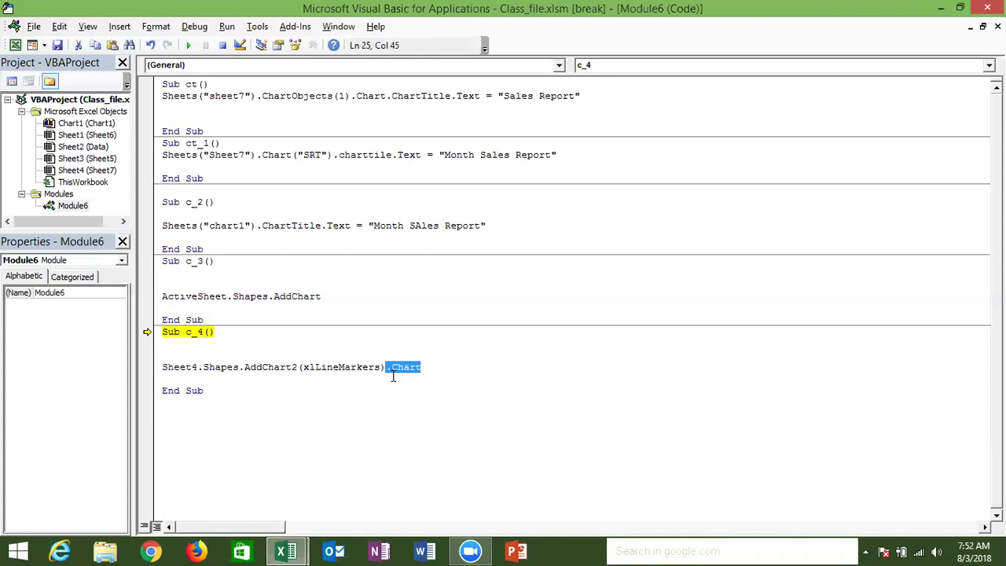
# - Comment out the Sheet4 AddChart2 line and reset the paused macro
pyautogui.click(442, 354)
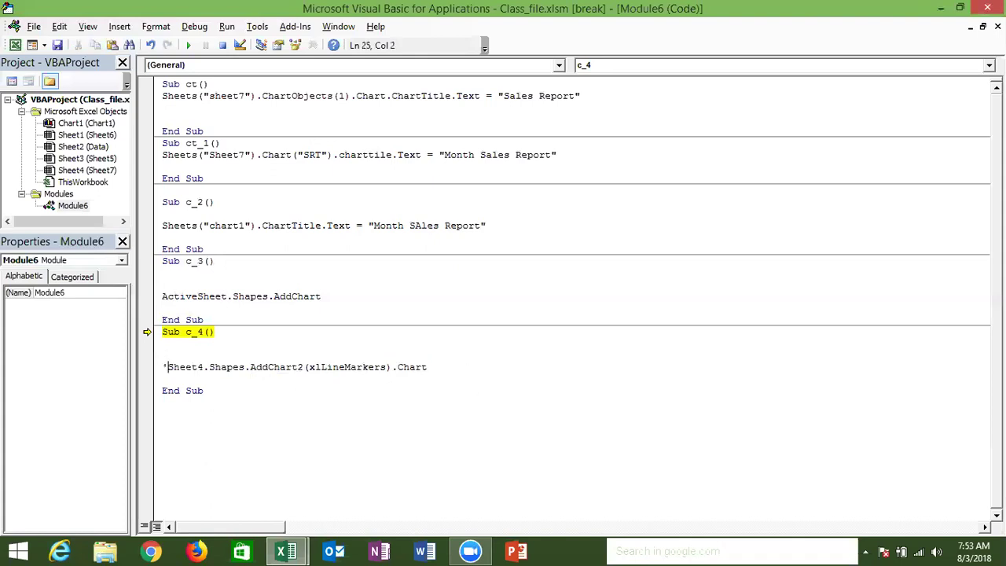
pyautogui.press('Return')
pyautogui.press('BackSpace')
pyautogui.write("'")
pyautogui.press('Down')
pyautogui.press('Return')
pyautogui.press('Return')
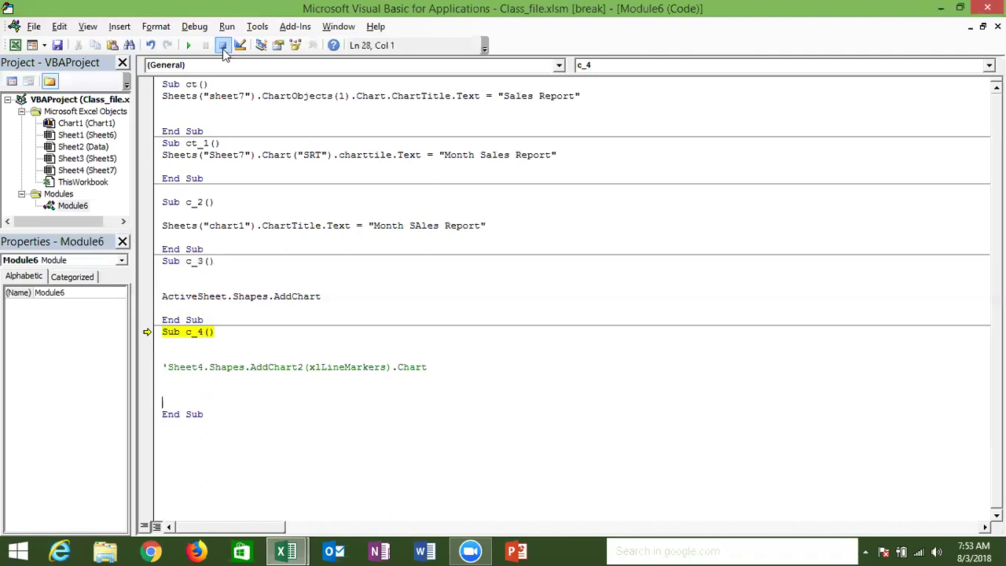
pyautogui.click(223, 46)
pyautogui.press('Return')
pyautogui.press('Return')
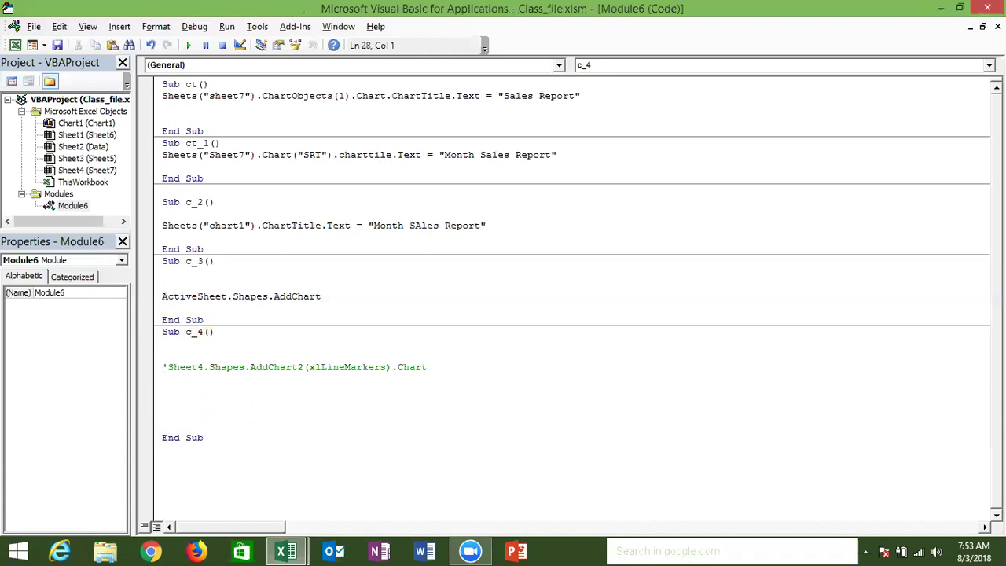
# - Declare Dim mchart As Chart inside c_4
pyautogui.click(162, 389)
pyautogui.write('dim ')
pyautogui.write('mchart as ')
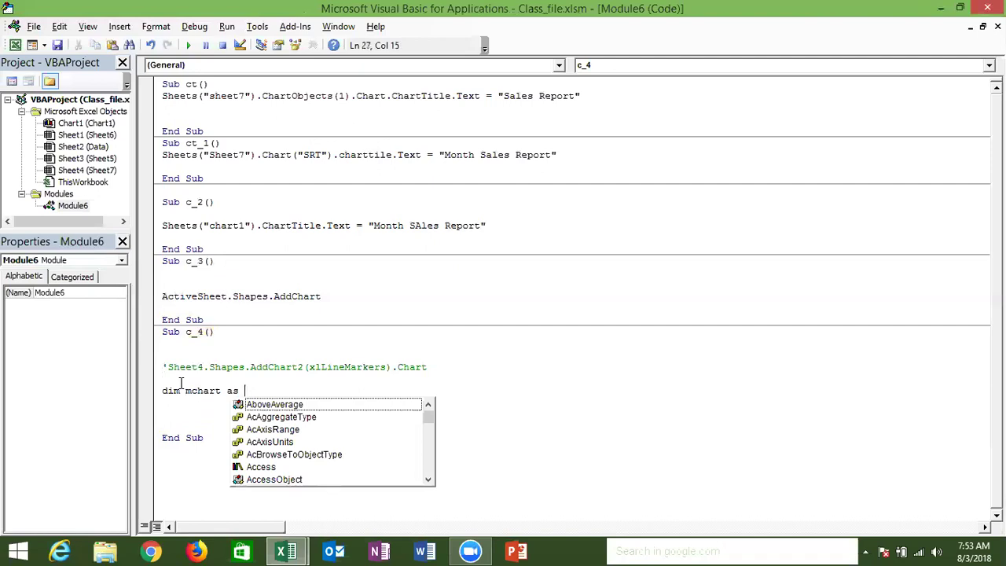
pyautogui.write('chart')
pyautogui.press('Tab')
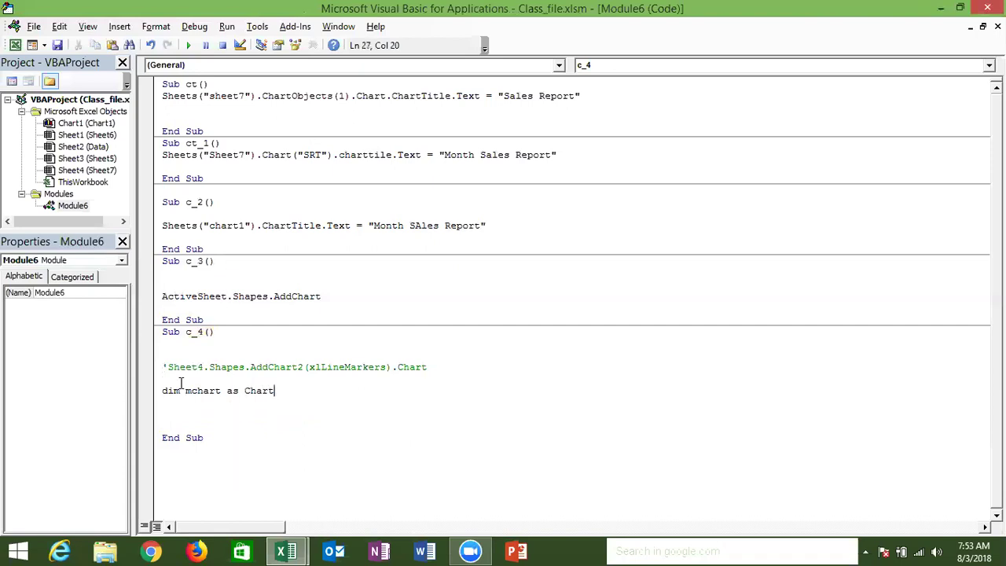
pyautogui.press('Return')
pyautogui.press('Return')
pyautogui.press('Return')
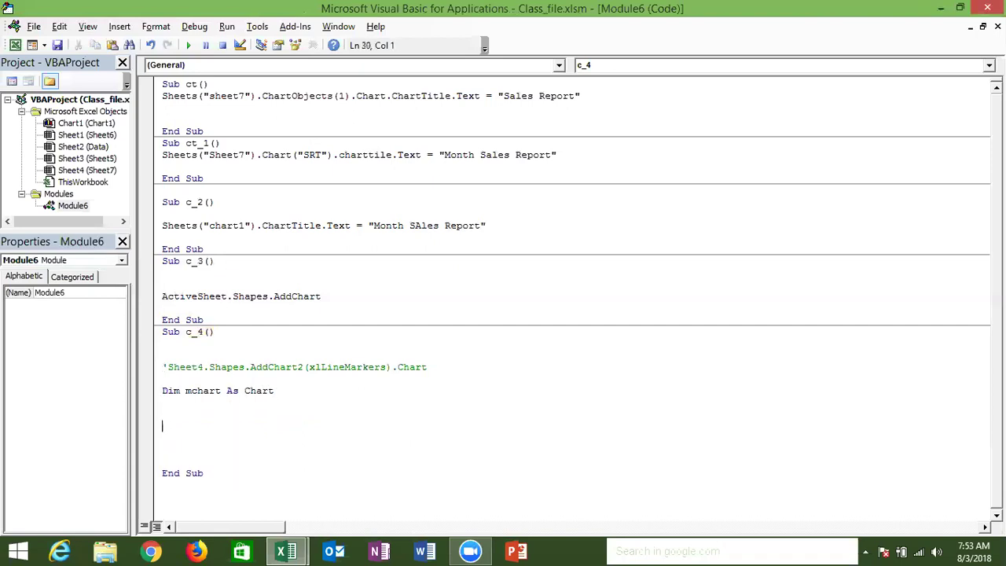
# - Add the line Set mchart = Sheet4.Shapes.AddChart2.Chart
pyautogui.write('set')
pyautogui.write(' mc')
pyautogui.write('ha')
pyautogui.write('rt = ')
pyautogui.write('sheet4')
pyautogui.write('.')
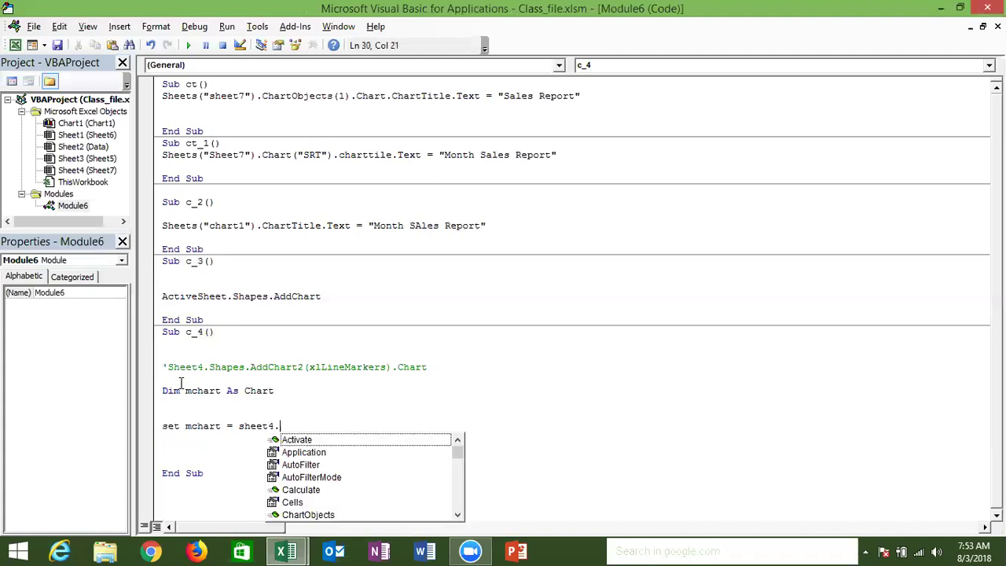
pyautogui.write('sha')
pyautogui.press('Tab')
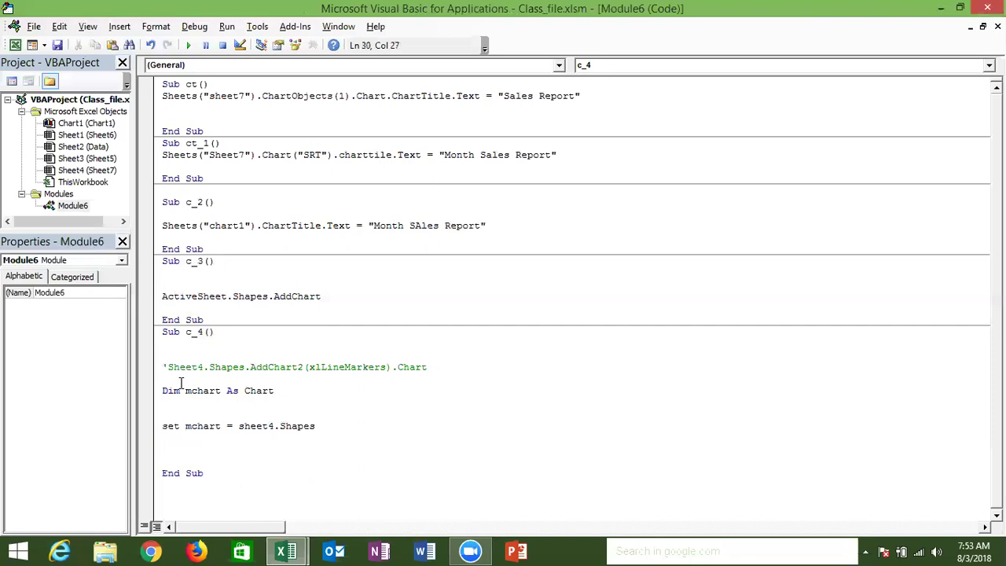
pyautogui.write('.ad')
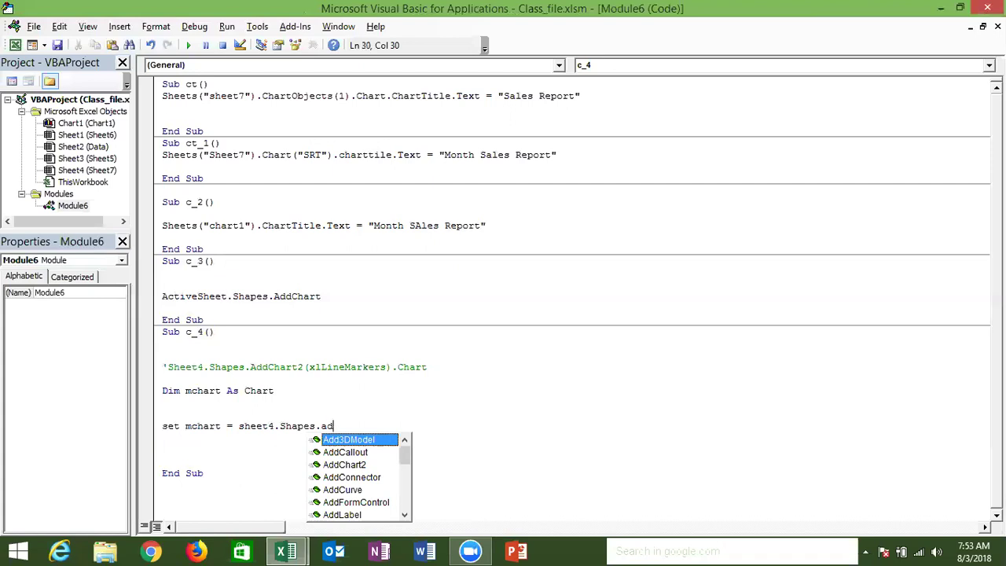
pyautogui.write('dc')
pyautogui.press('Left')
pyautogui.press('Down')
pyautogui.press('Tab')
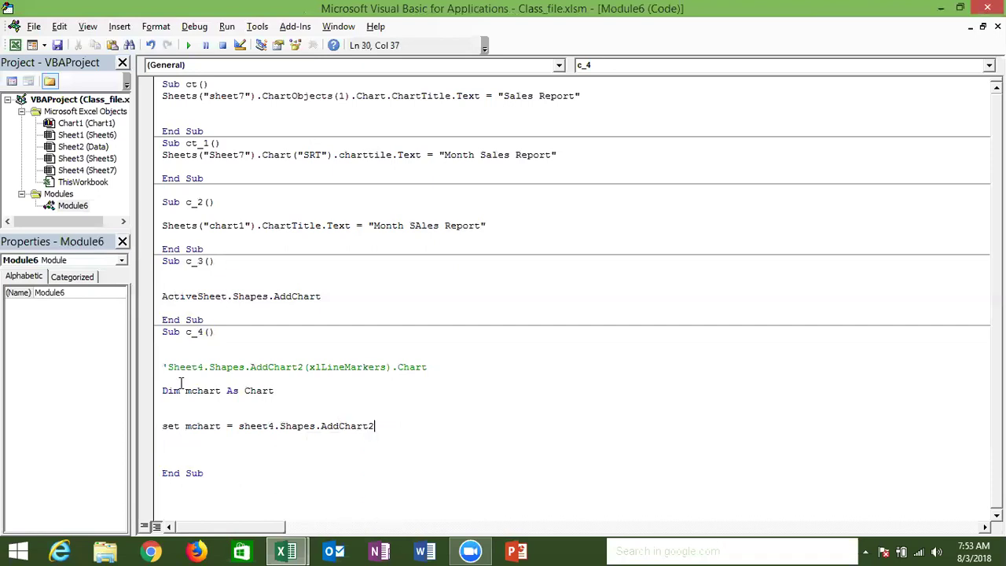
pyautogui.write(',')
pyautogui.press('BackSpace')
pyautogui.write('.cha')
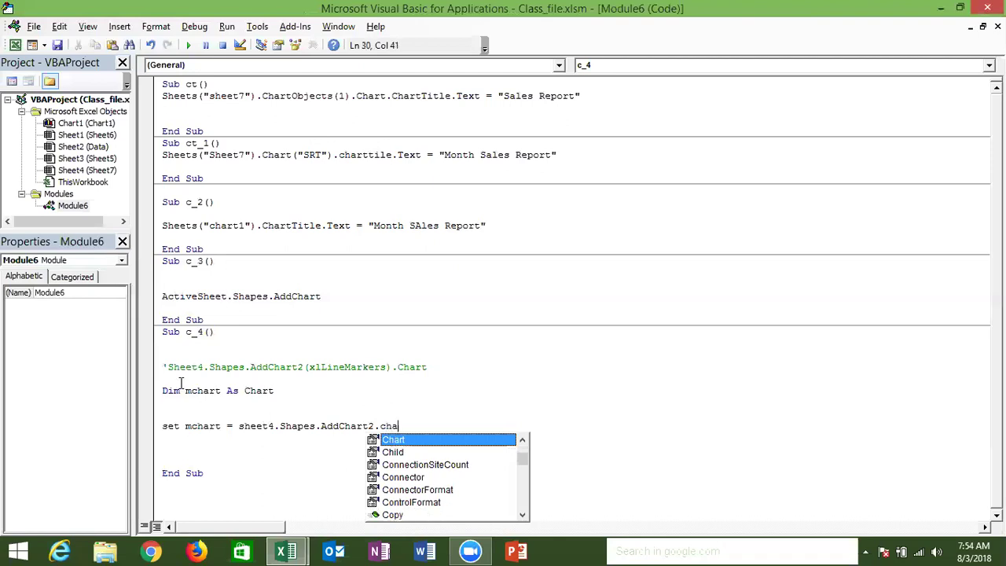
pyautogui.press('Tab')
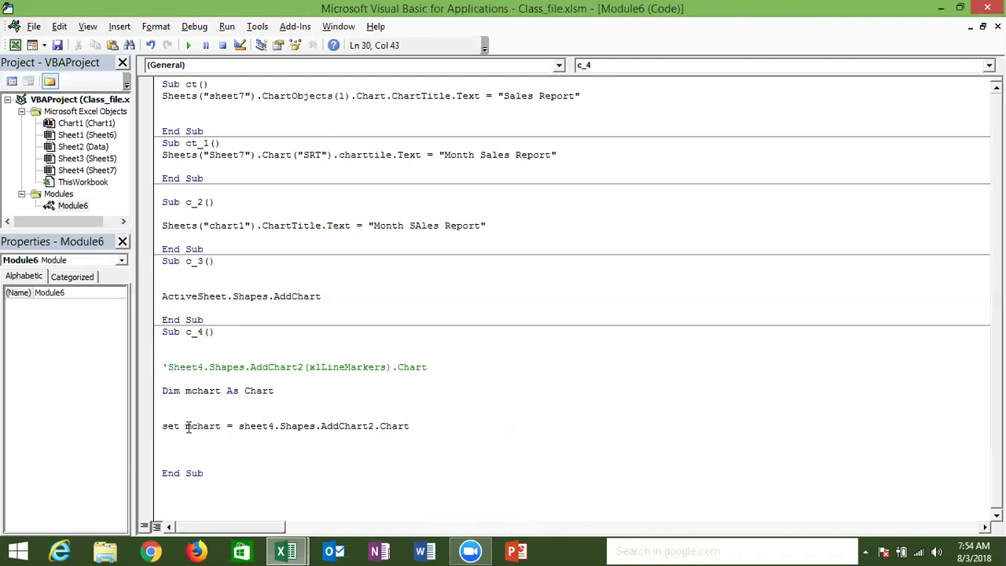
# - Add the line mchart.SetSourceData Range("A1:B8") to c_4 after checking the Sheet7 data range
pyautogui.click(185, 439)
pyautogui.write('mchart')
pyautogui.write('.se')
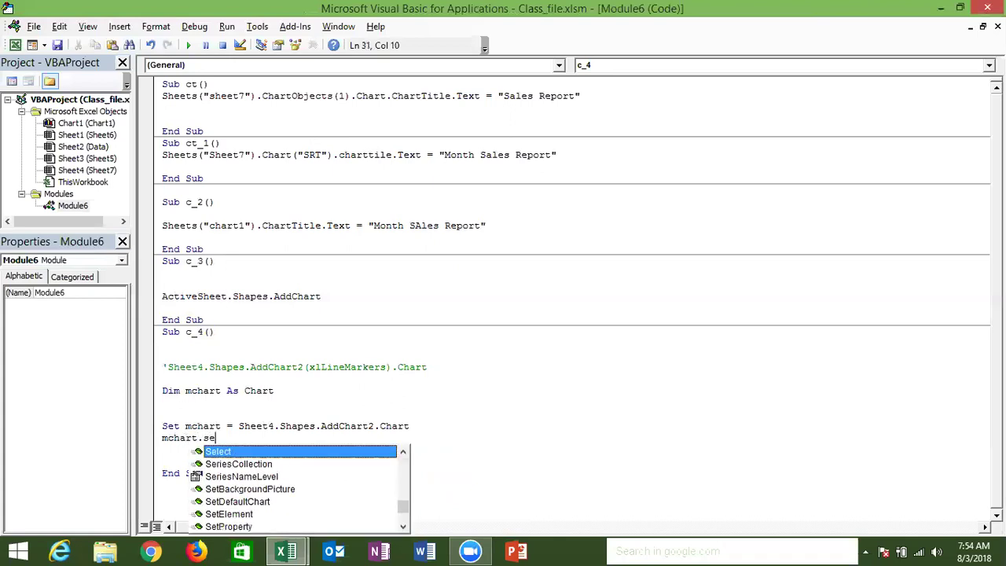
pyautogui.write('t')
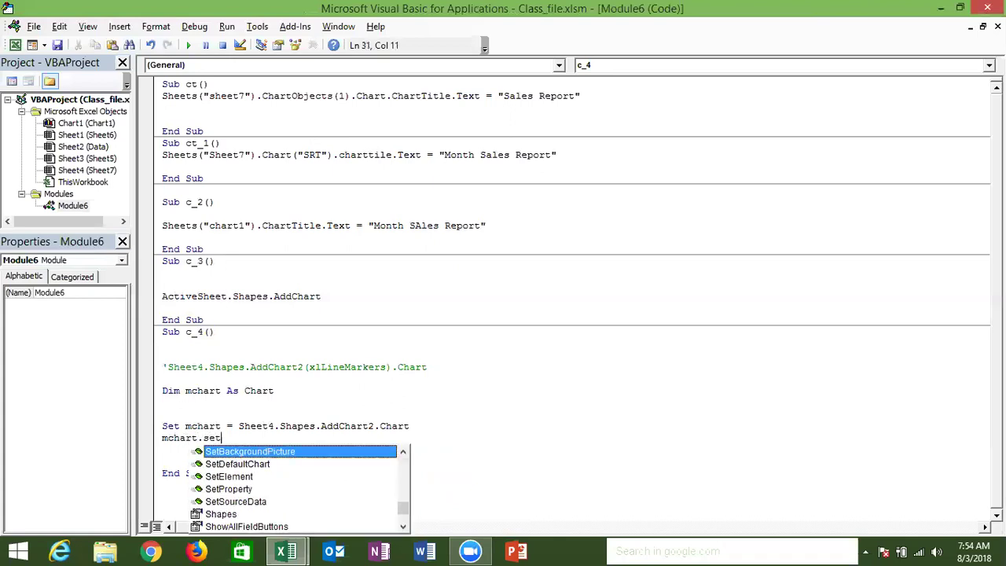
pyautogui.press('Down')
pyautogui.press('Down')
pyautogui.press('Down')
pyautogui.press('Down')
pyautogui.press('Tab')
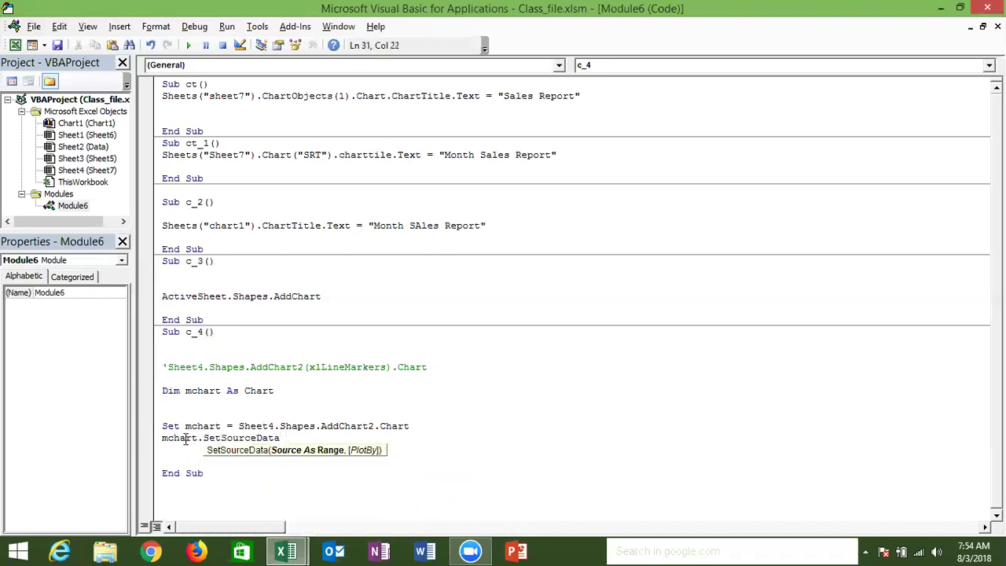
pyautogui.hotkey('alt', 'F11')
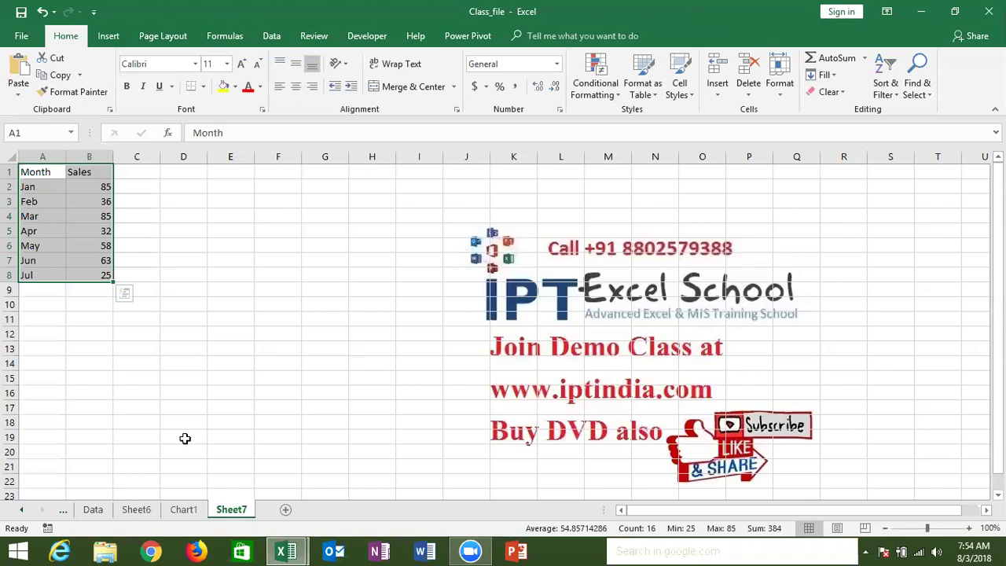
pyautogui.hotkey('alt', 'Tab')
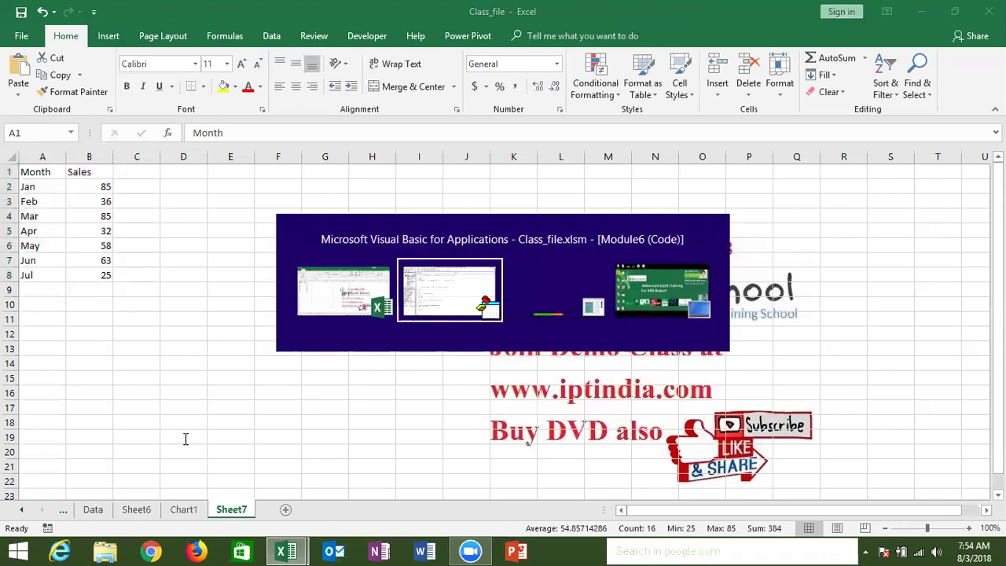
pyautogui.write('rceData Range')
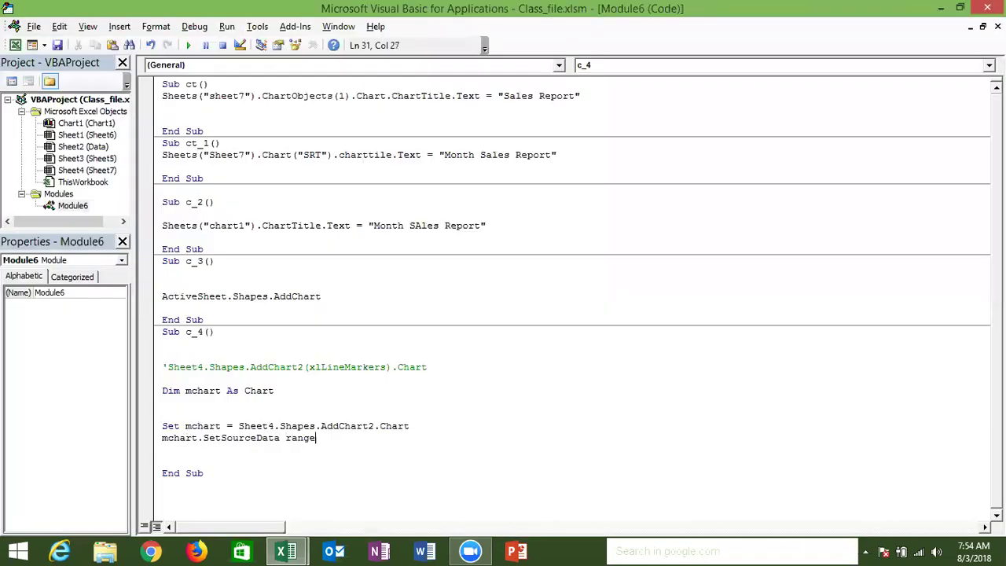
pyautogui.write('(')
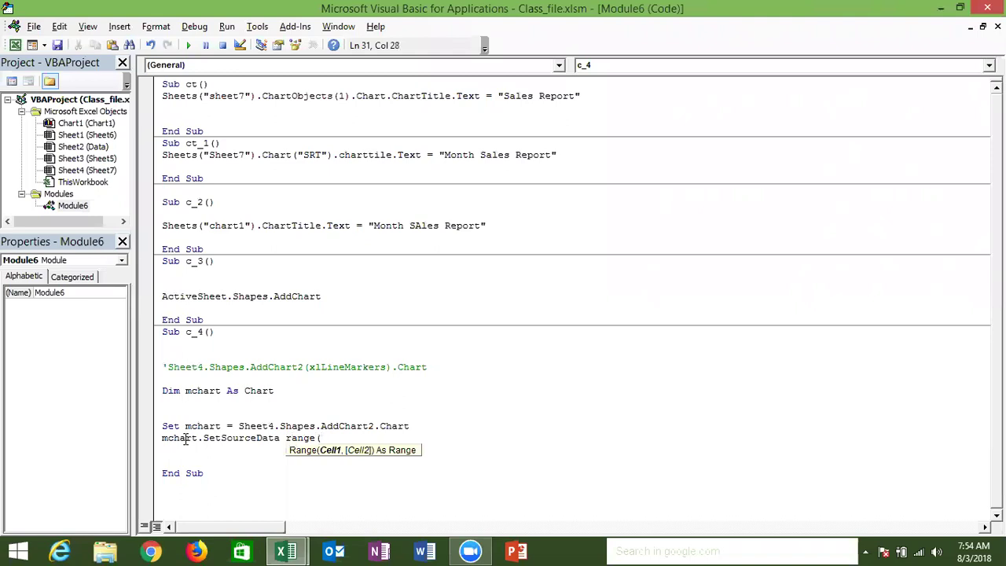
pyautogui.write('"A1:B8")')
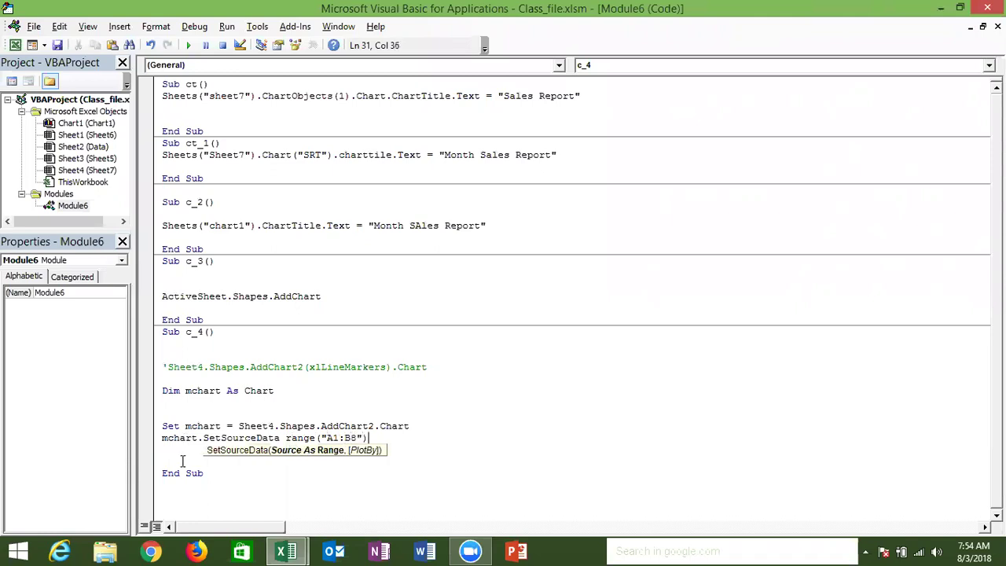
pyautogui.click(181, 461)
pyautogui.click(199, 402)
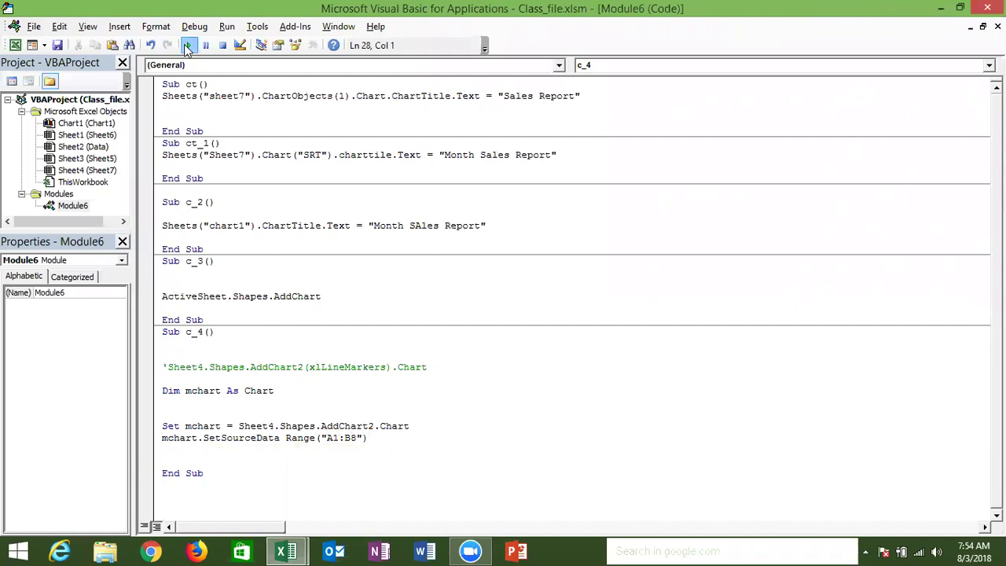
# - Run c_4 to place a Sales column chart on Sheet7, shift it left, and select xlLineMarkers in the code
pyautogui.click(187, 47)
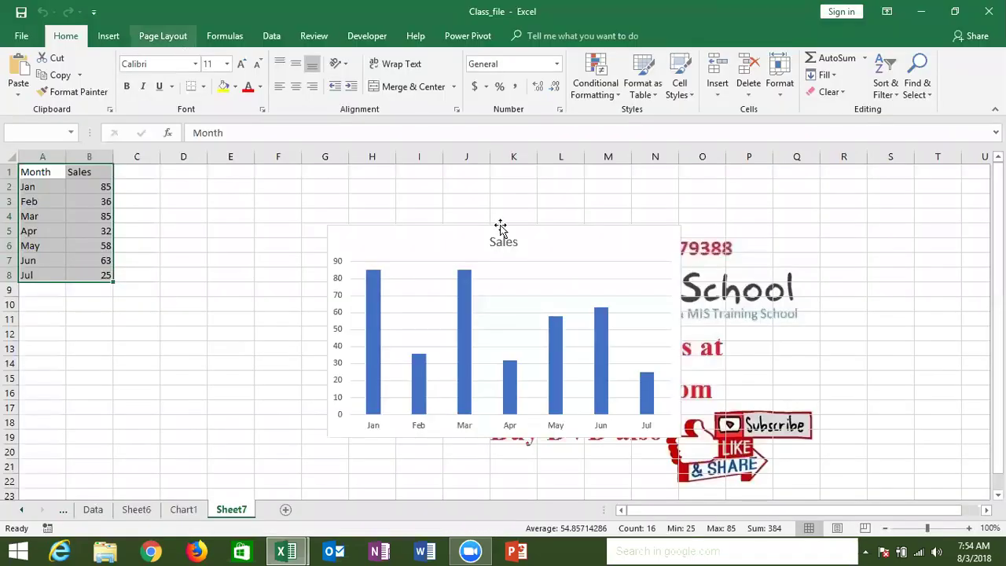
pyautogui.moveTo(425, 230); pyautogui.dragTo(328, 209)
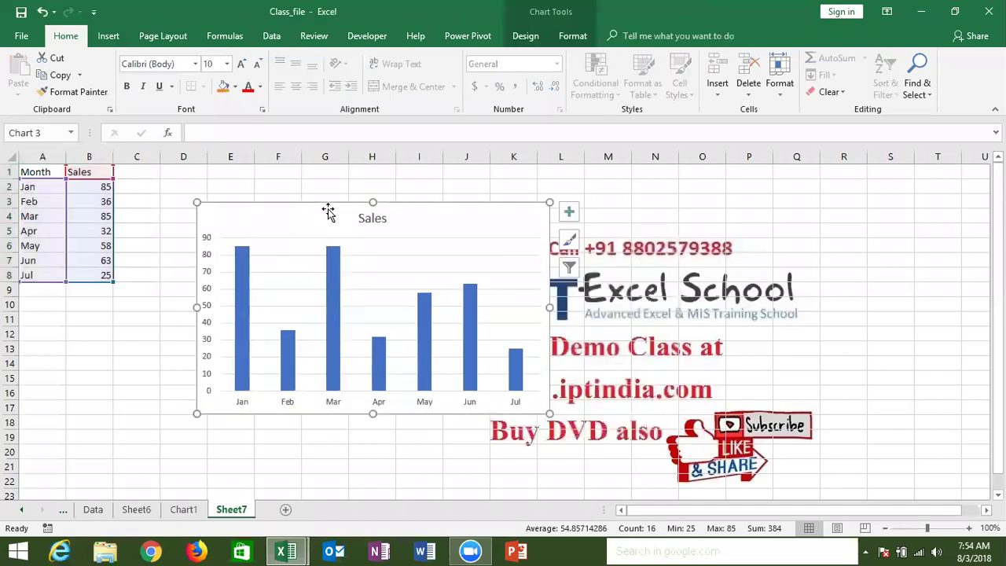
pyautogui.hotkey('alt', 'F11')
pyautogui.moveTo(308, 367); pyautogui.dragTo(386, 366)
pyautogui.hotkey('ctrl', 'c')
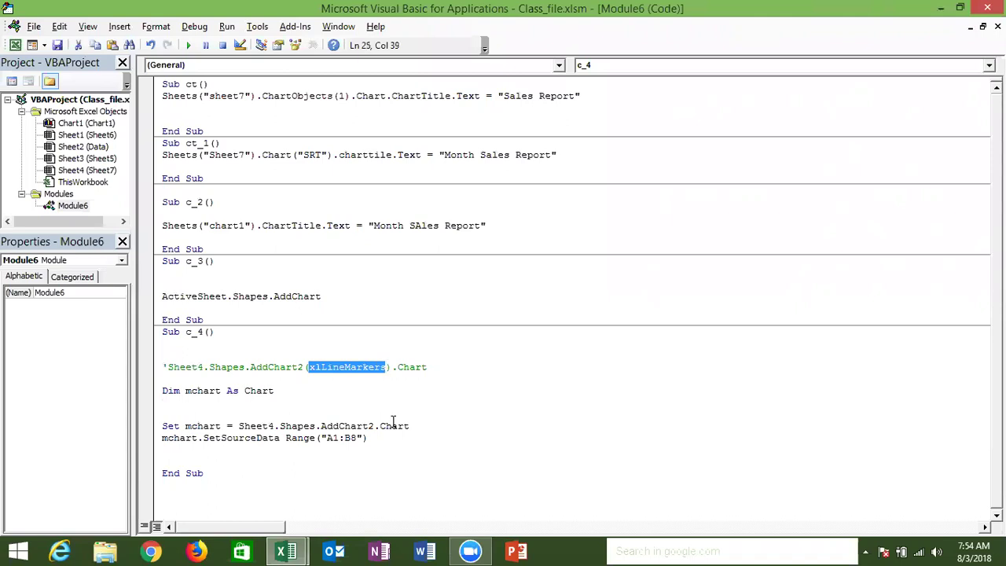
# - Change the Set line so it calls AddChart2(xlLineMarkers)
pyautogui.click(375, 426)
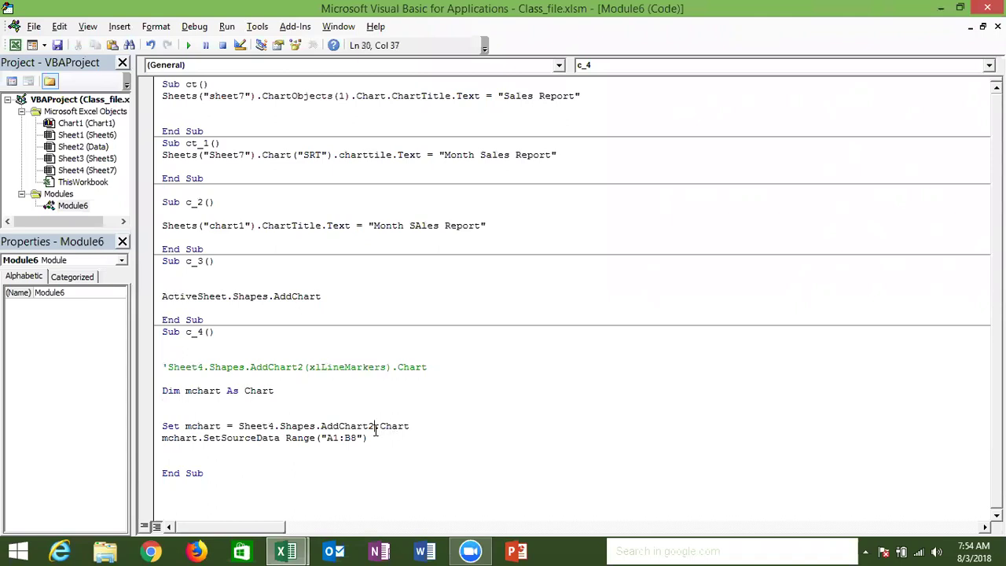
pyautogui.write('(')
pyautogui.hotkey('ctrl', 'v')
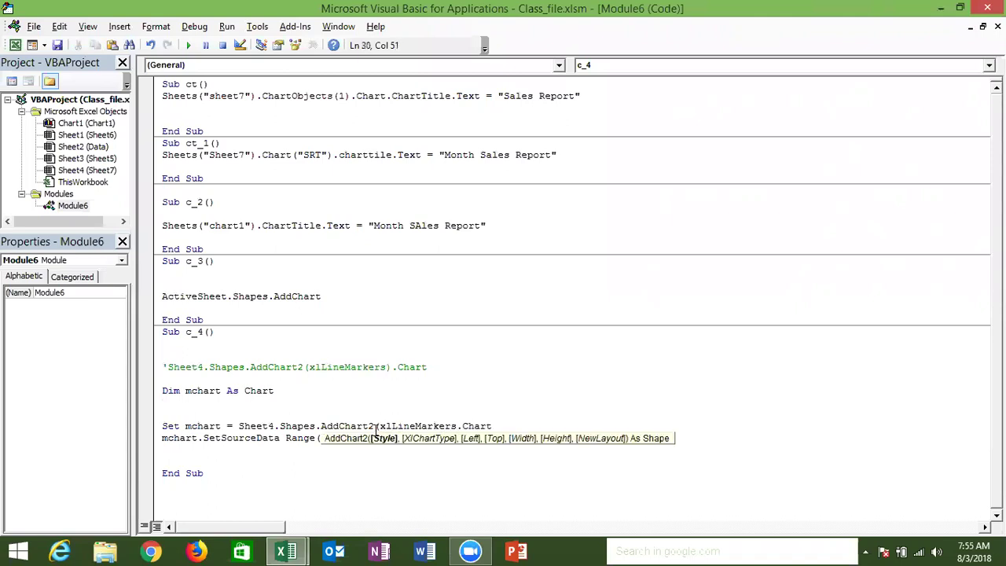
pyautogui.write(')')
pyautogui.click(380, 460)
pyautogui.click(344, 431)
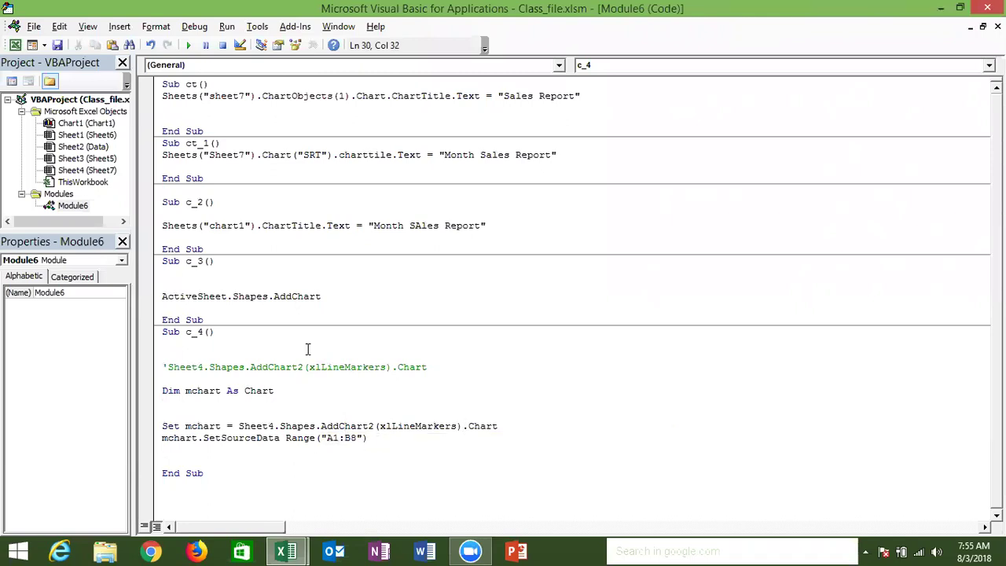
# - Rerun c_4, debug the run-time error 1004, and view Sheet7
pyautogui.click(188, 45)
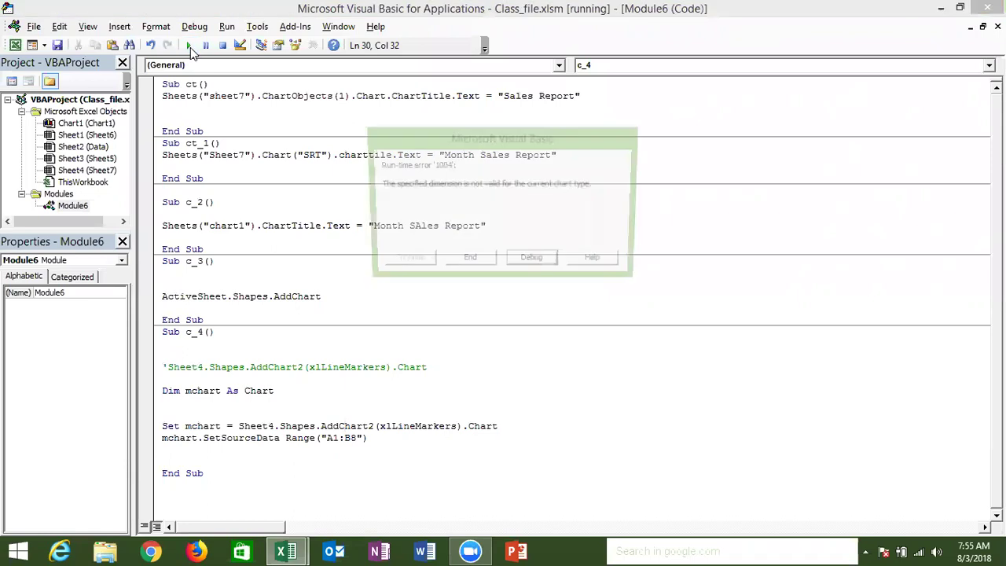
pyautogui.click(515, 265)
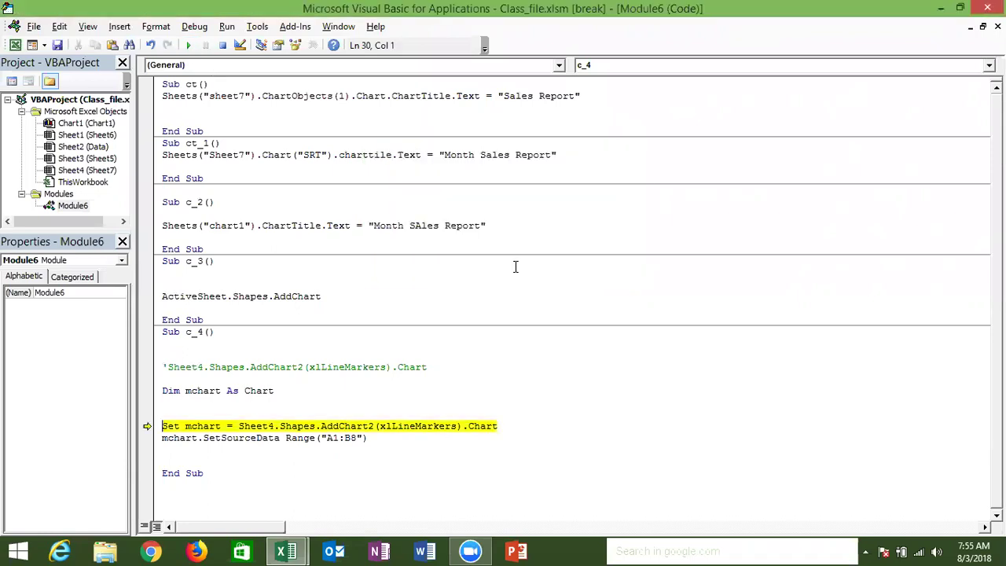
pyautogui.hotkey('alt', 'F11')
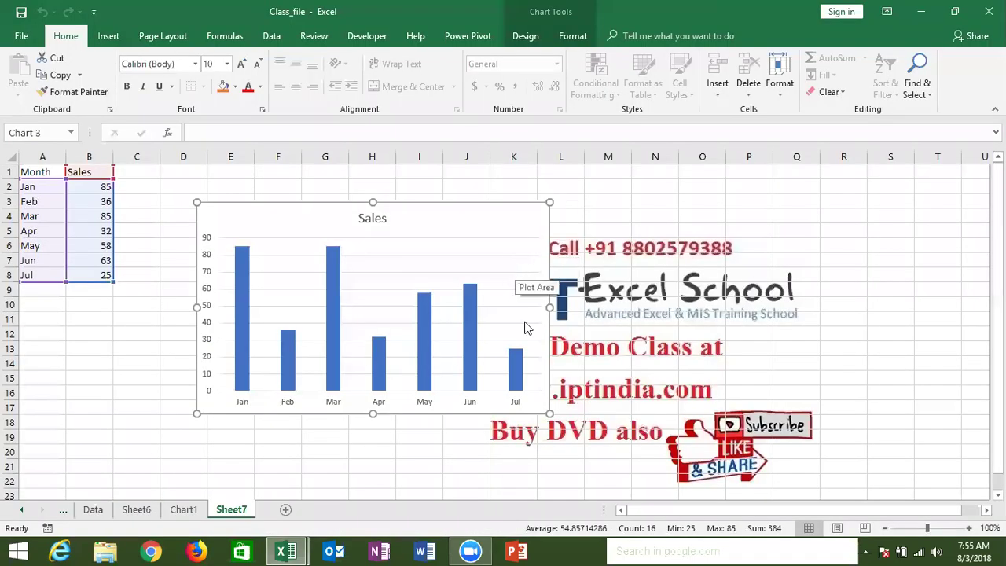
# - Replace the xlLineMarkers argument of AddChart2 with style number 202 and resume c_4
pyautogui.hotkey('alt', 'F11')
pyautogui.click(459, 426)
pyautogui.moveTo(393, 426)
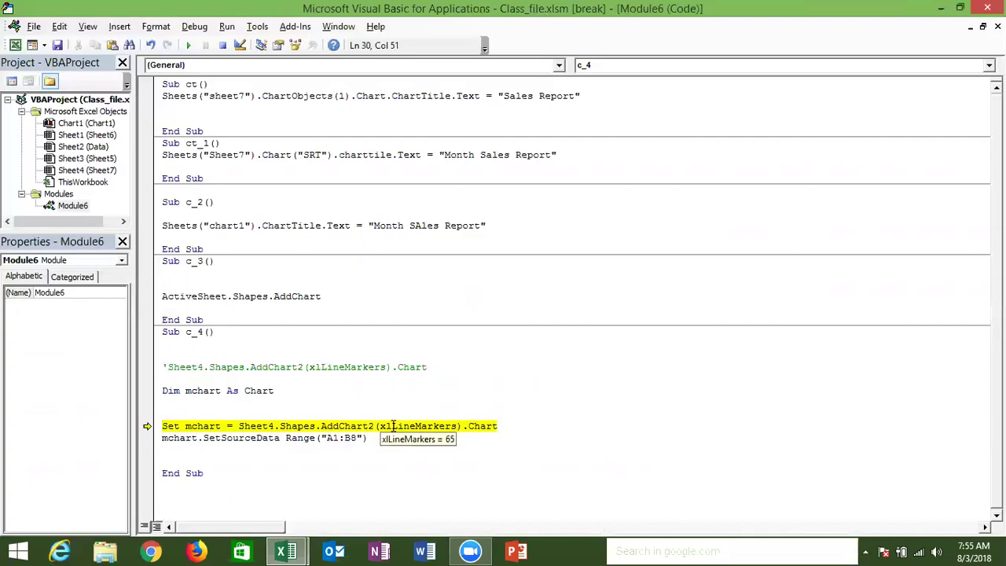
pyautogui.press('BackSpace')
pyautogui.press('BackSpace')
pyautogui.press('BackSpace')
pyautogui.press('BackSpace')
pyautogui.press('BackSpace')
pyautogui.press('BackSpace')
pyautogui.press('BackSpace')
pyautogui.press('BackSpace')
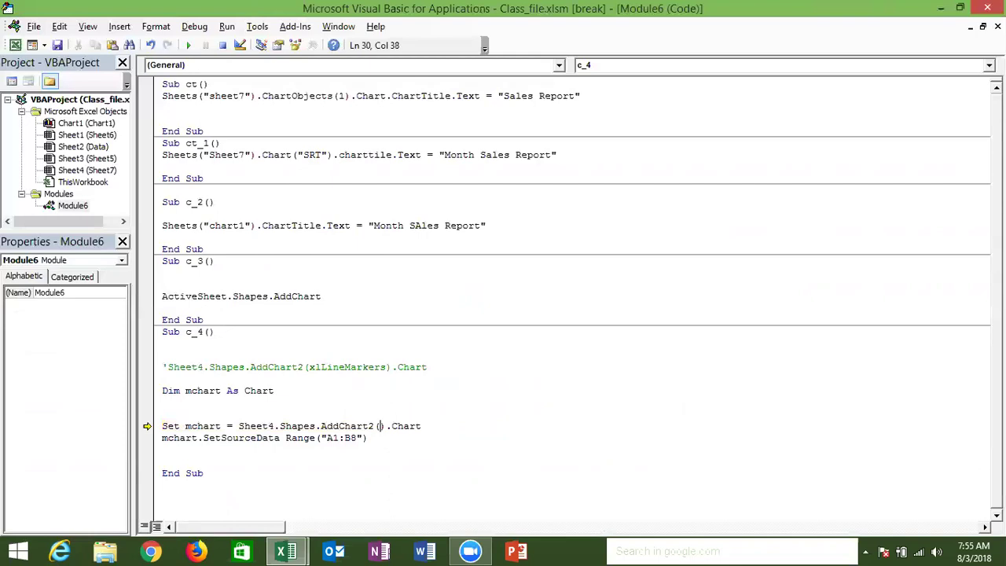
pyautogui.write('2')
pyautogui.click(408, 459)
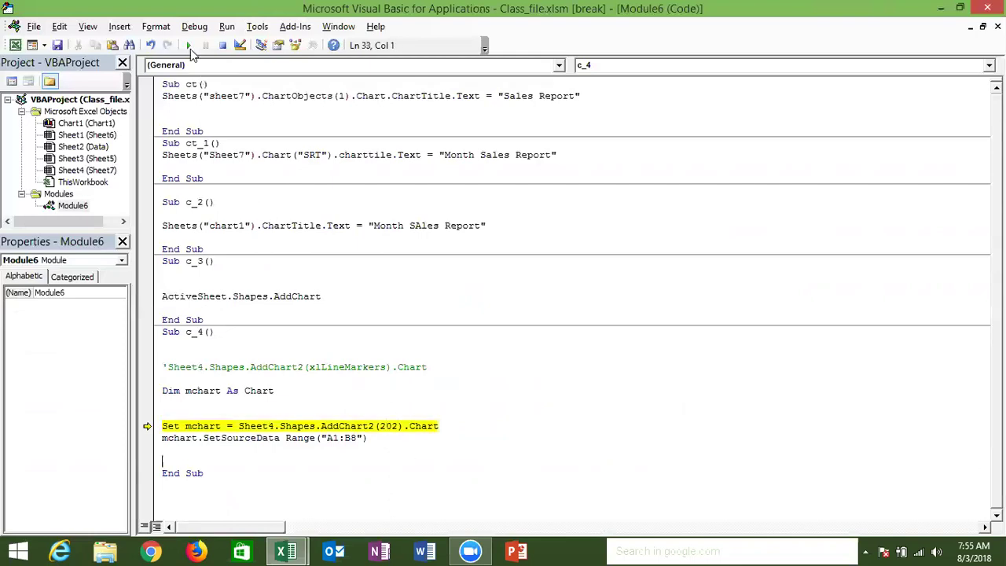
pyautogui.click(189, 45)
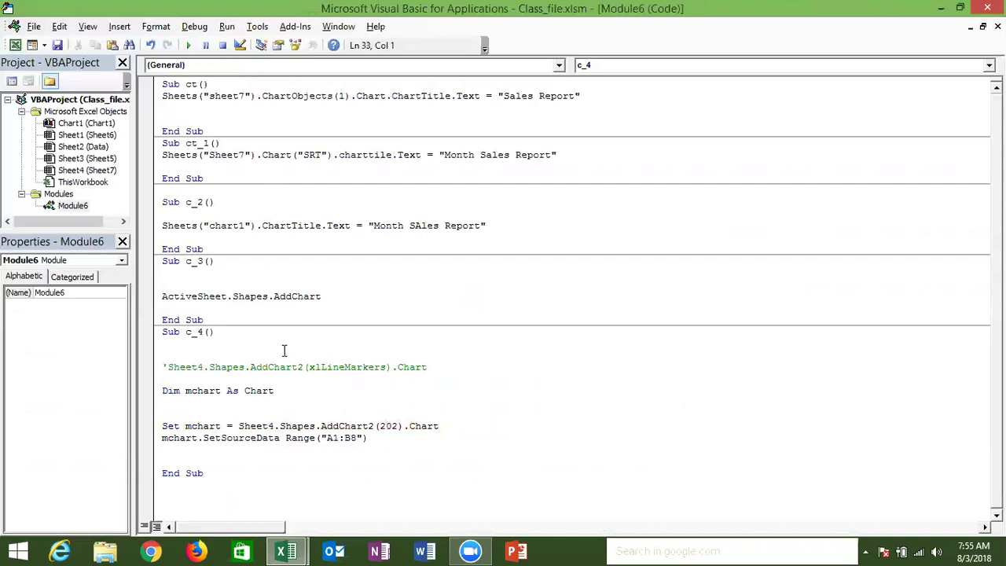
# - Delete both the new SALES chart and the older Sales chart from Sheet7
pyautogui.click(389, 432)
pyautogui.hotkey('alt', 'F11')
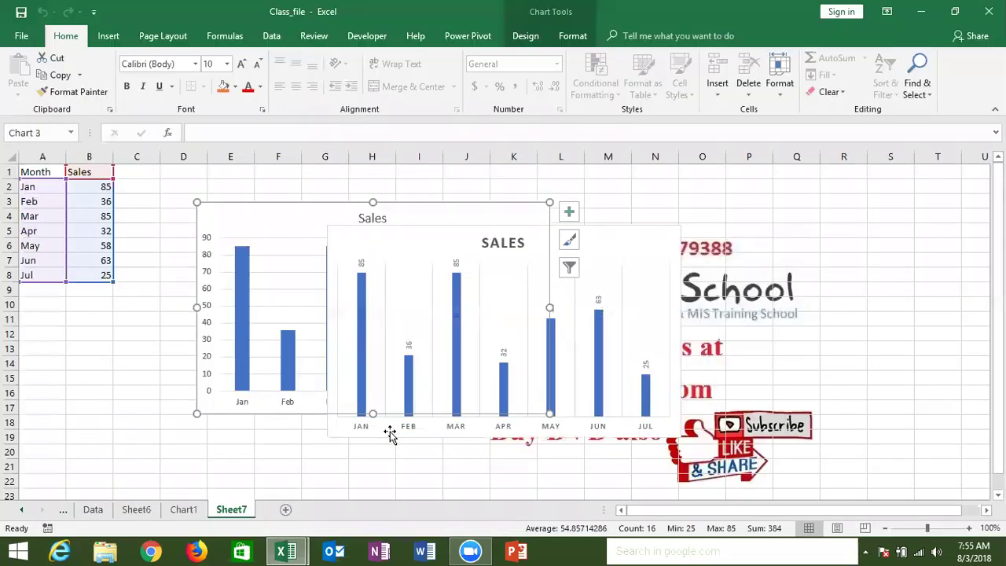
pyautogui.moveTo(403, 236)
pyautogui.mouseDown()
pyautogui.moveTo(294, 236)
pyautogui.moveTo(292, 259)
pyautogui.mouseUp()
pyautogui.press('Delete')
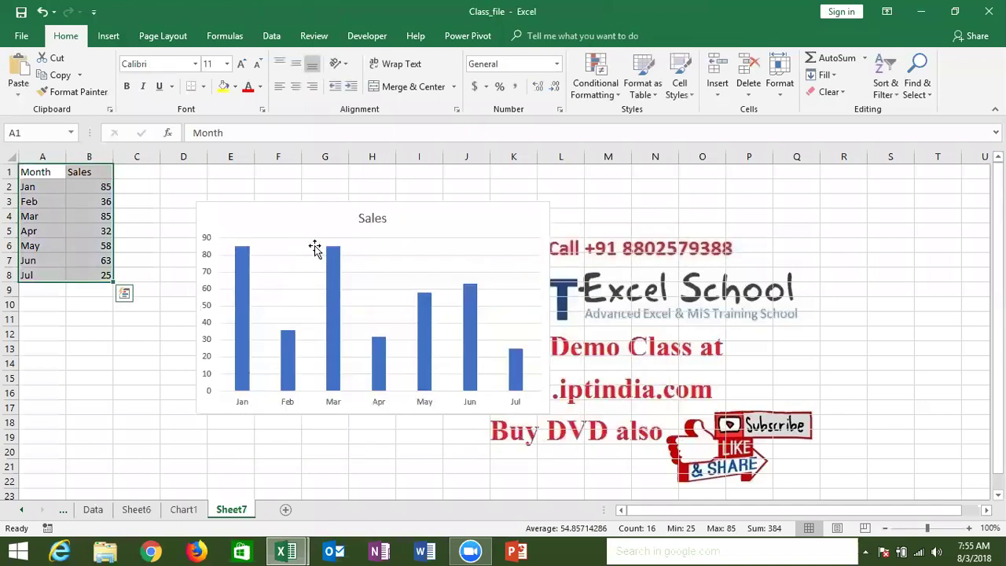
pyautogui.click(316, 232)
pyautogui.press('Delete')
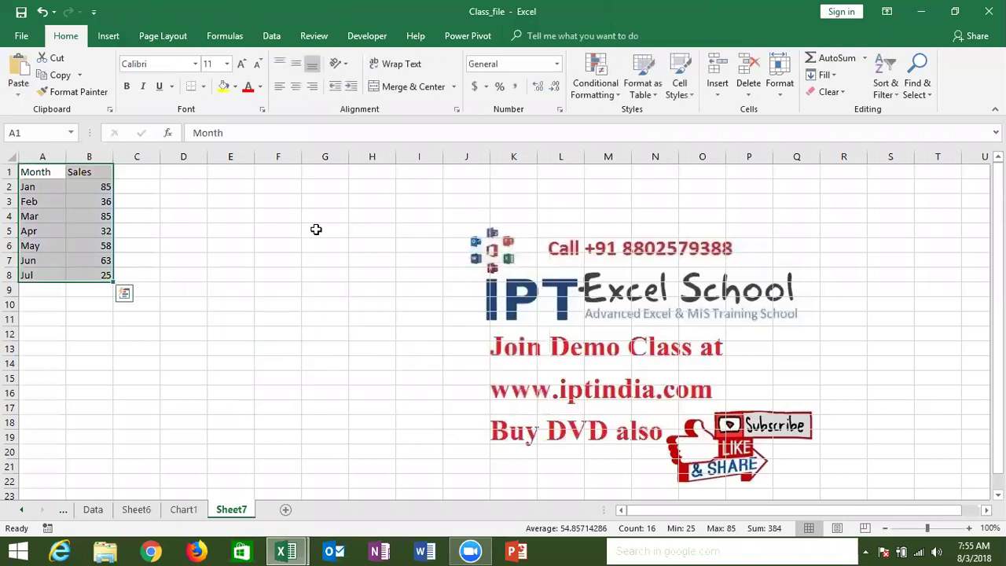
pyautogui.hotkey('alt', 'F11')
# - Rerun c_4 and move the resulting SALES chart left and up on Sheet7
pyautogui.doubleClick(389, 425)
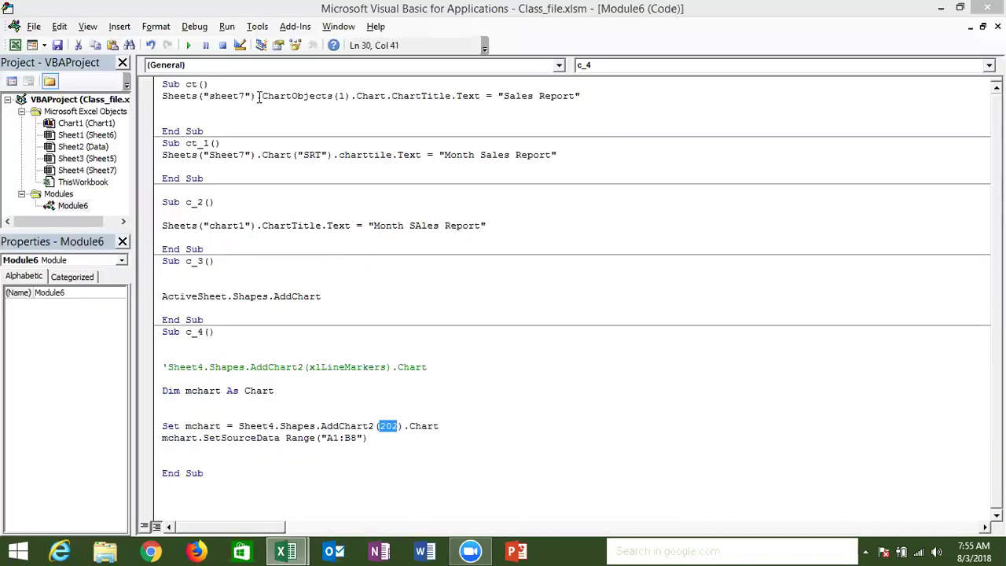
pyautogui.click(191, 46)
pyautogui.hotkey('alt', 'Tab')
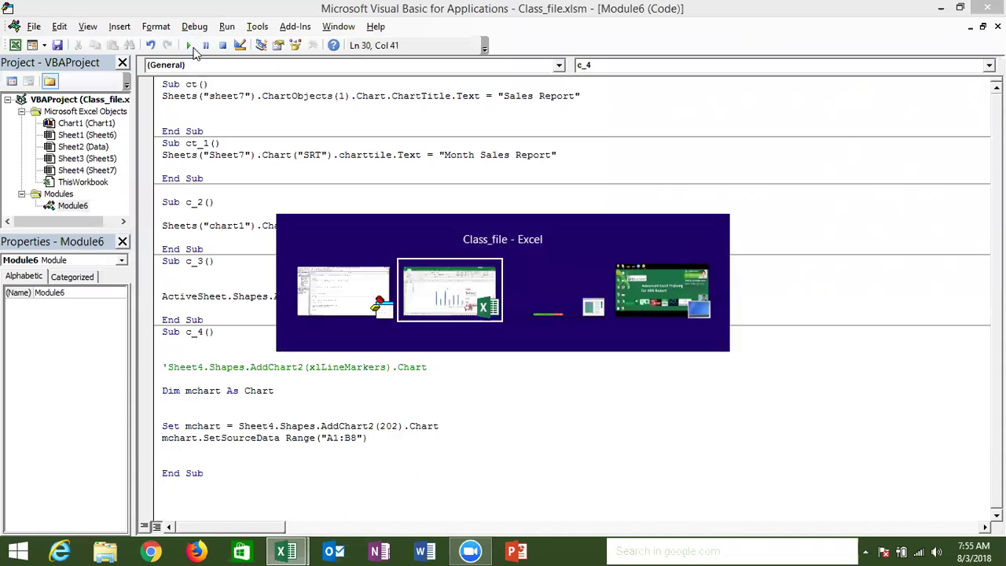
pyautogui.click(518, 243)
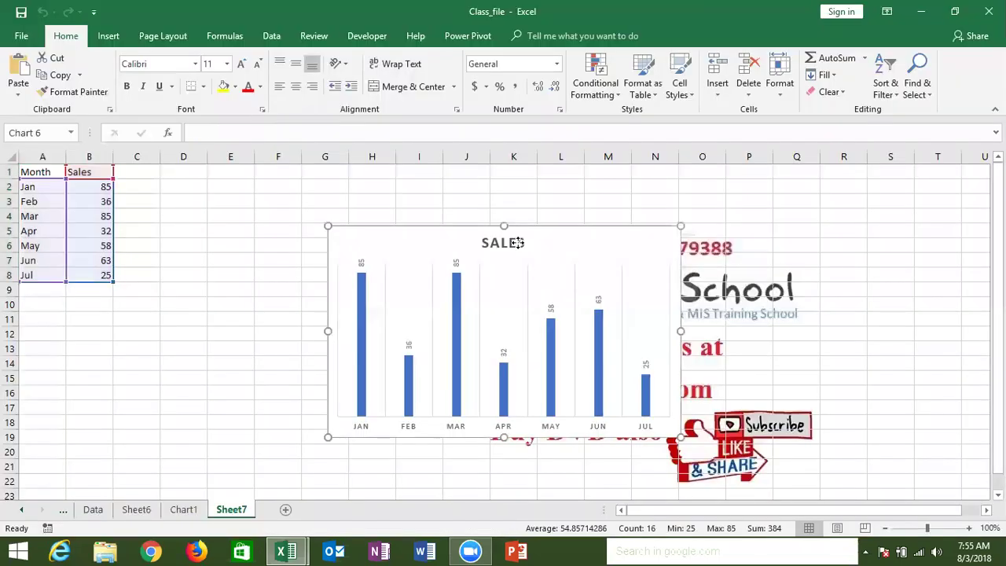
pyautogui.moveTo(518, 243); pyautogui.dragTo(455, 226)
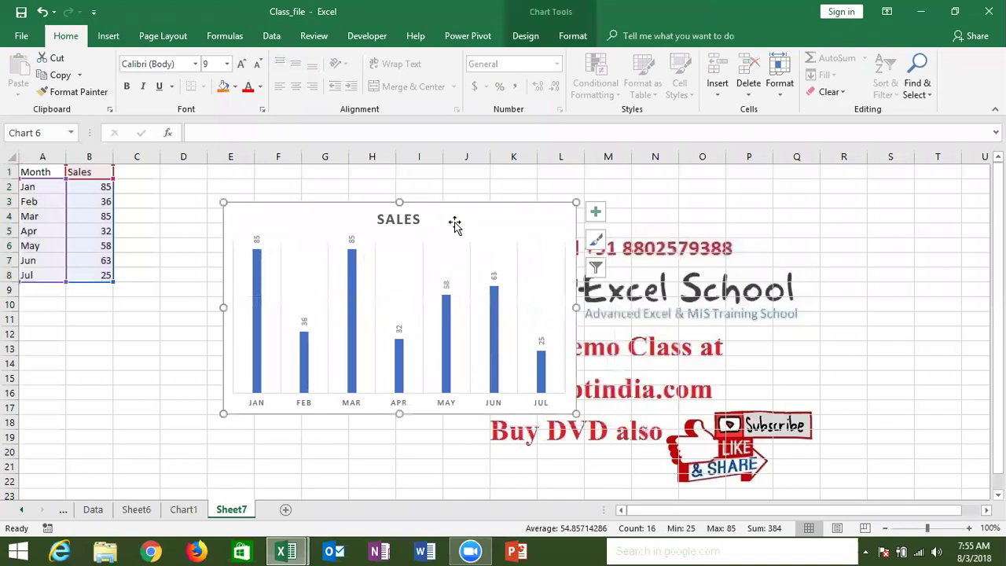
# - Change the chart style from 202 to 205 and delete the existing Sales chart from Sheet7
pyautogui.hotkey('alt', 'Tab')
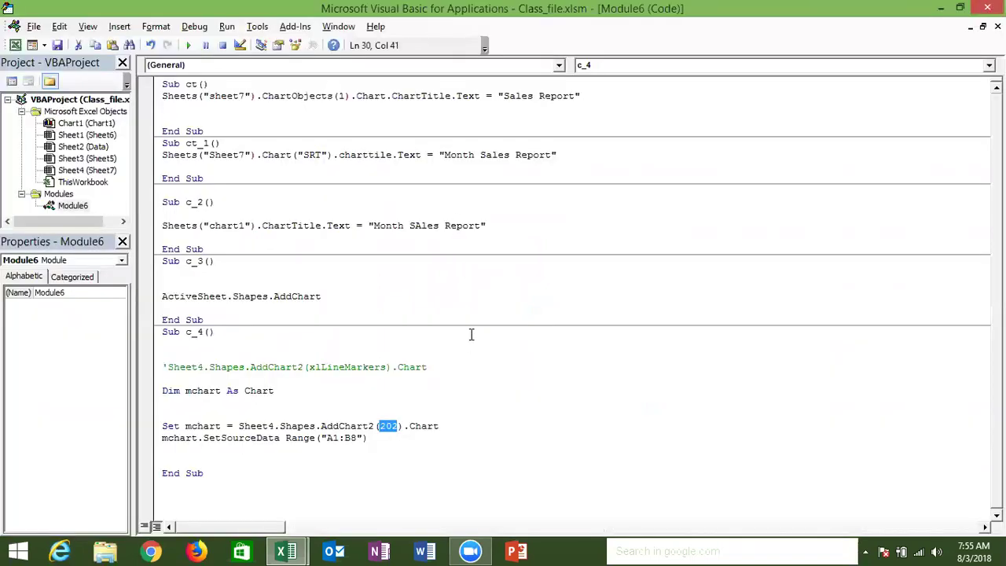
pyautogui.write('205')
pyautogui.hotkey('alt', 'Tab')
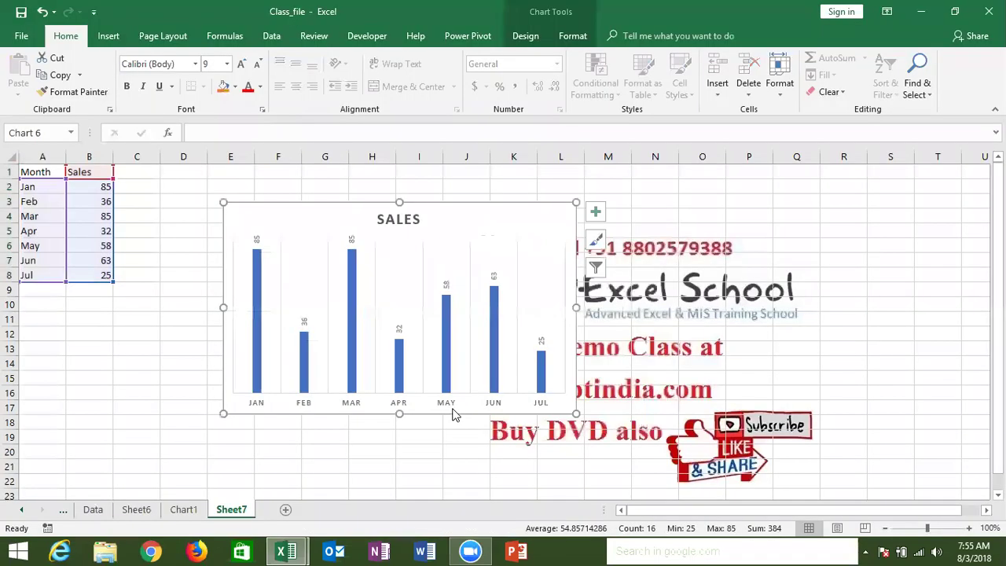
pyautogui.press('Delete')
pyautogui.hotkey('alt', 'Tab')
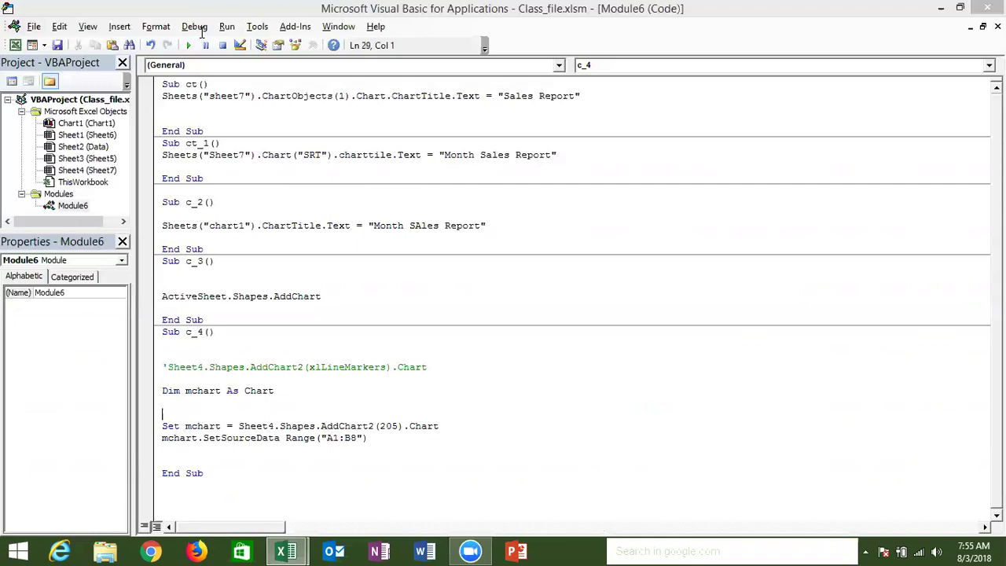
# - Run c_4, move the new Sales chart, browse the Chart Styles gallery unchanged, then delete the chart
pyautogui.click(189, 45)
pyautogui.hotkey('alt', 'Tab')
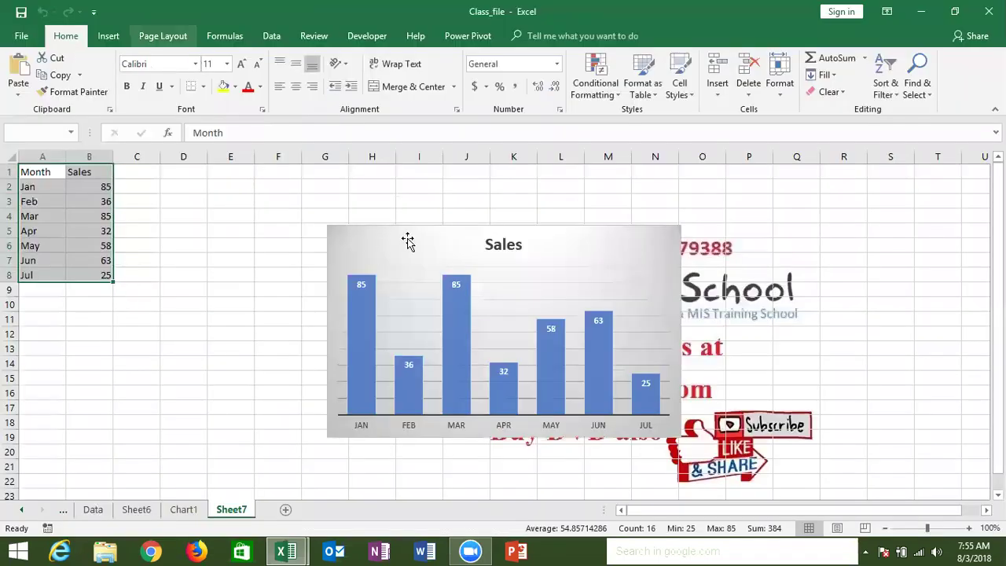
pyautogui.moveTo(411, 236); pyautogui.dragTo(322, 223)
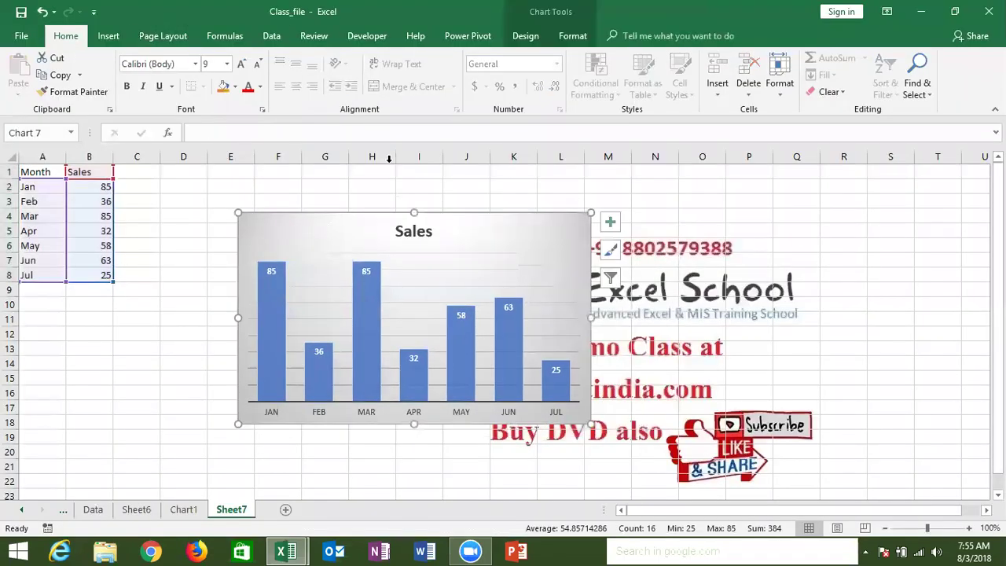
pyautogui.click(518, 34)
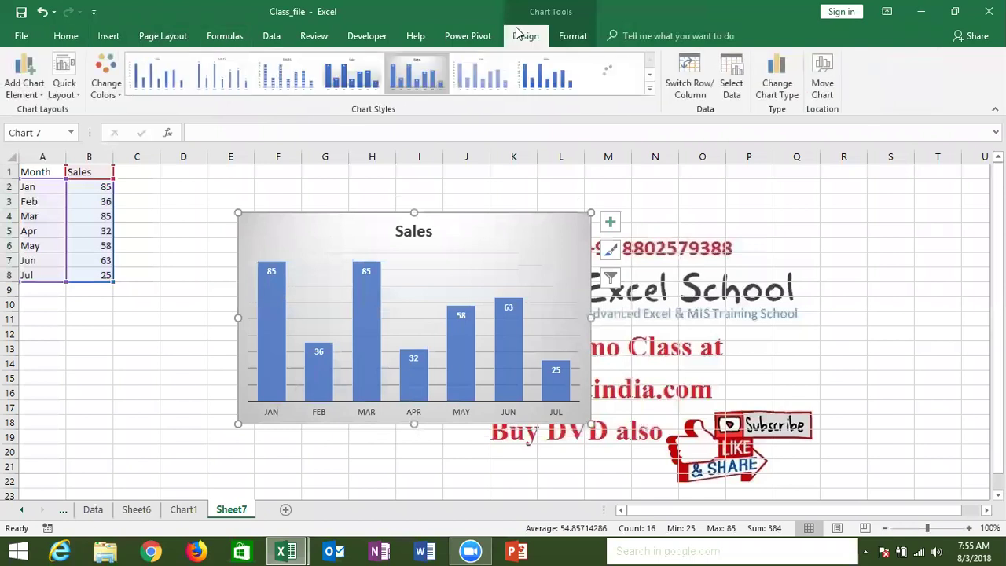
pyautogui.click(650, 92)
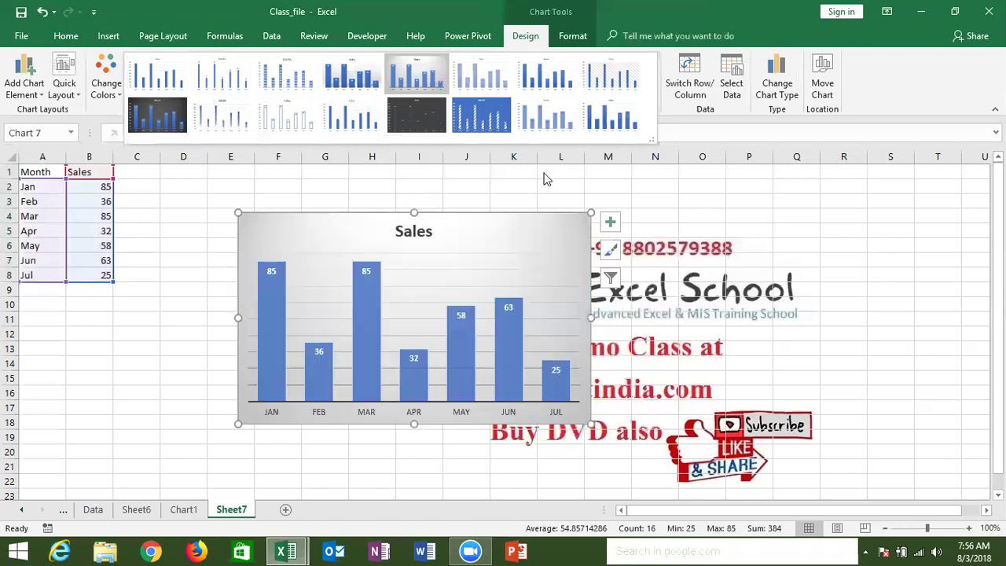
pyautogui.click(659, 244)
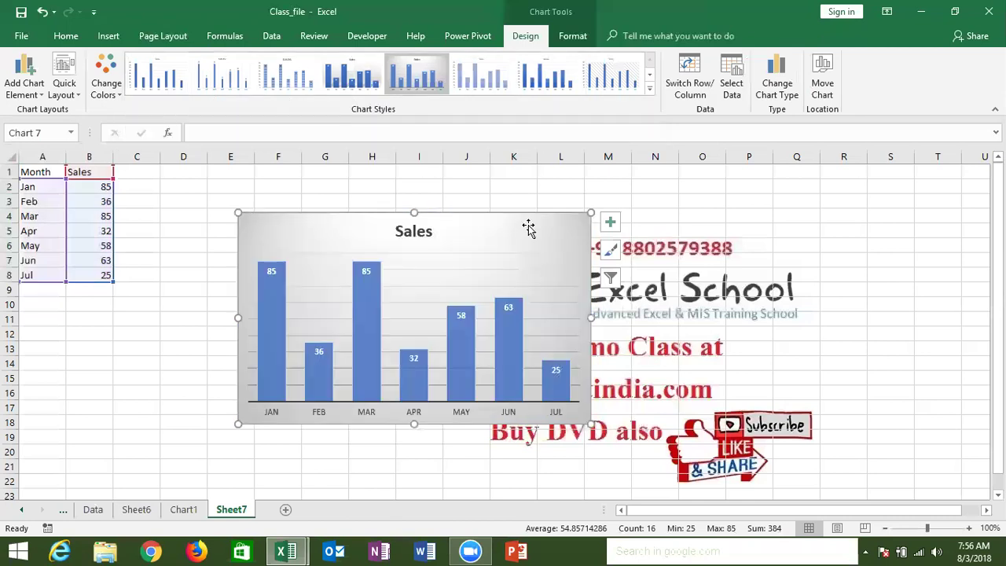
pyautogui.press('Delete')
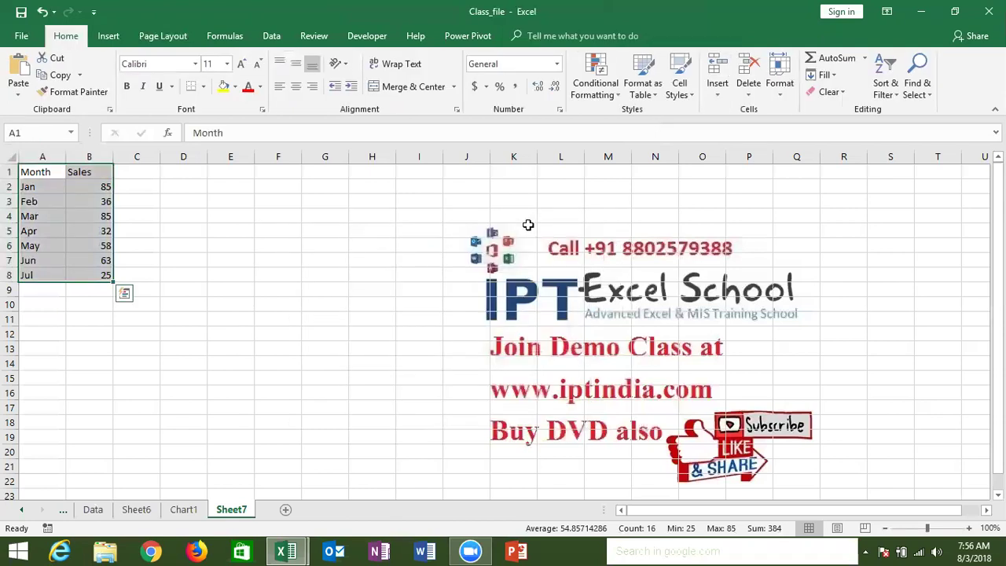
# - Replace xlLineMarkers in the commented AddChart2 example with 202
pyautogui.hotkey('alt', 'F11')
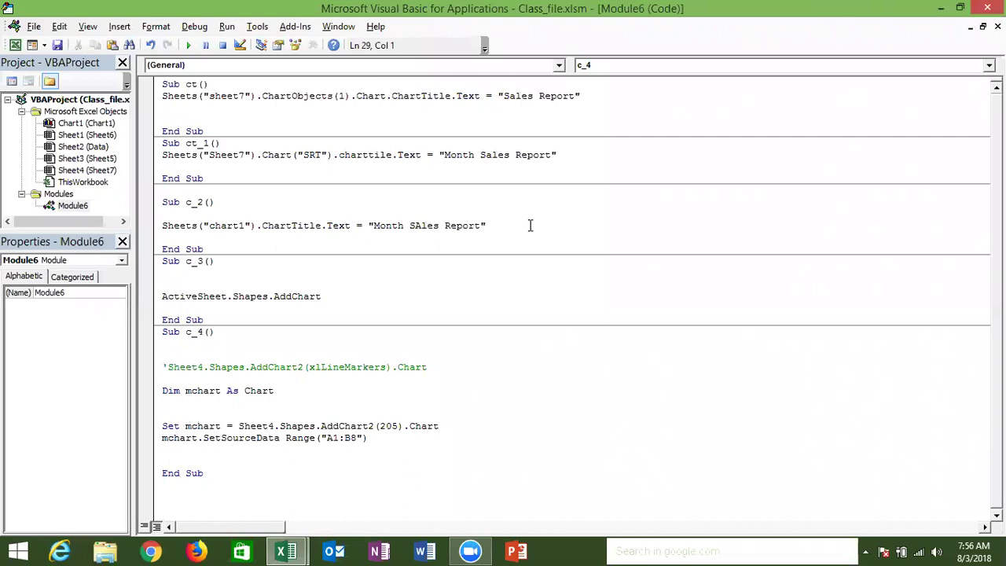
pyautogui.doubleClick(376, 366)
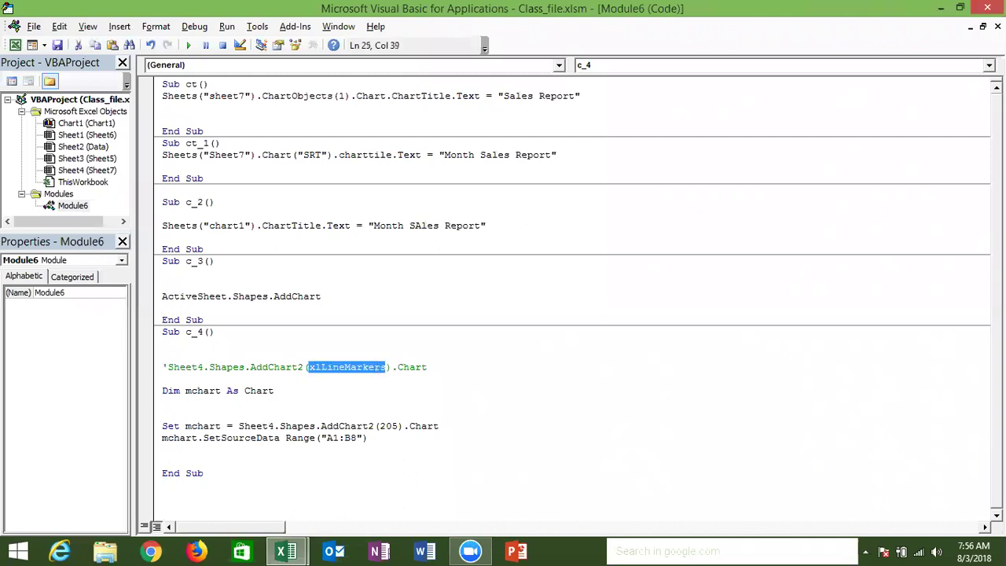
pyautogui.write('202')
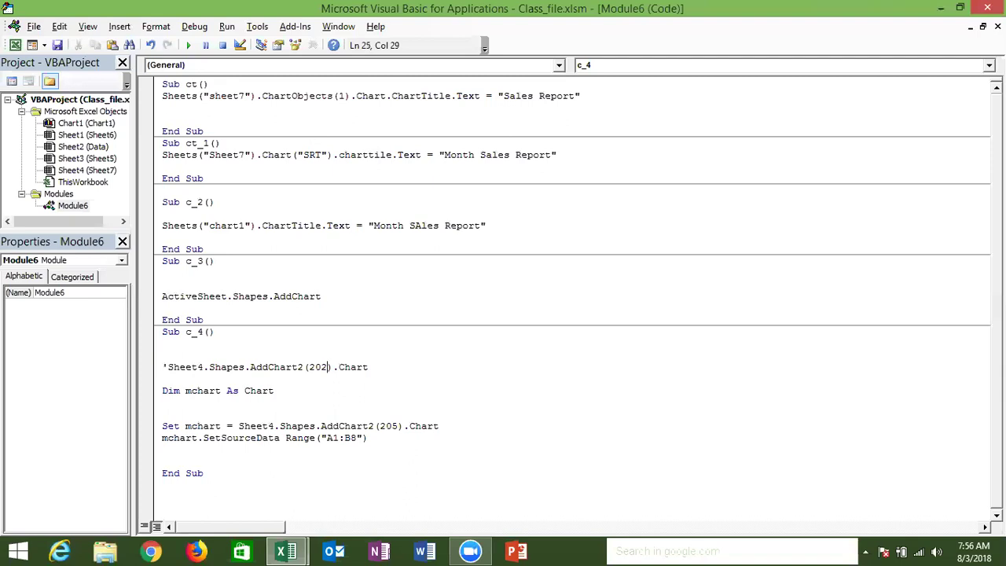
# - Add the line mchart.ChartType = xlLine after SetSourceData in c_4
pyautogui.click(332, 464)
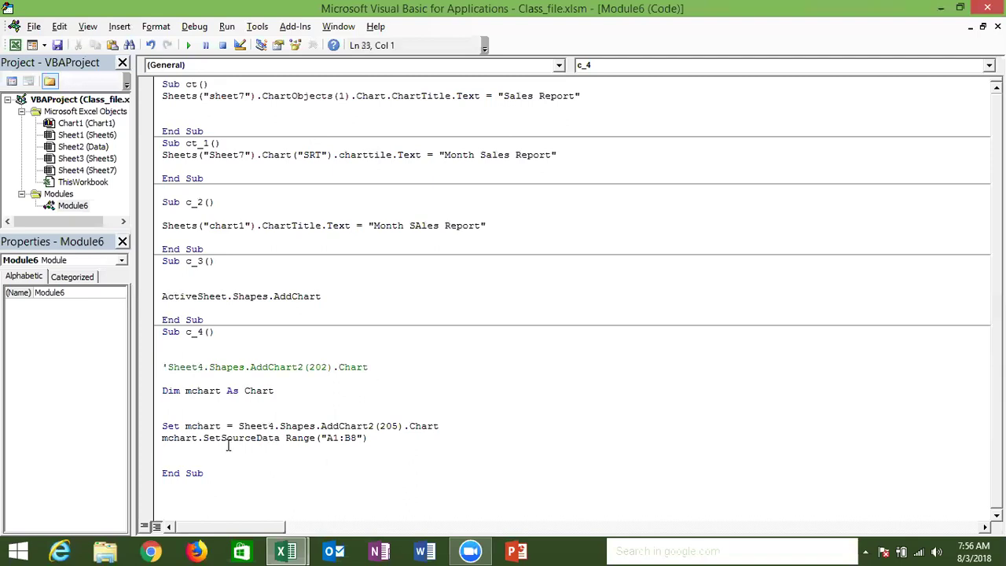
pyautogui.write('m')
pyautogui.write('ch')
pyautogui.write('art')
pyautogui.write('.cha')
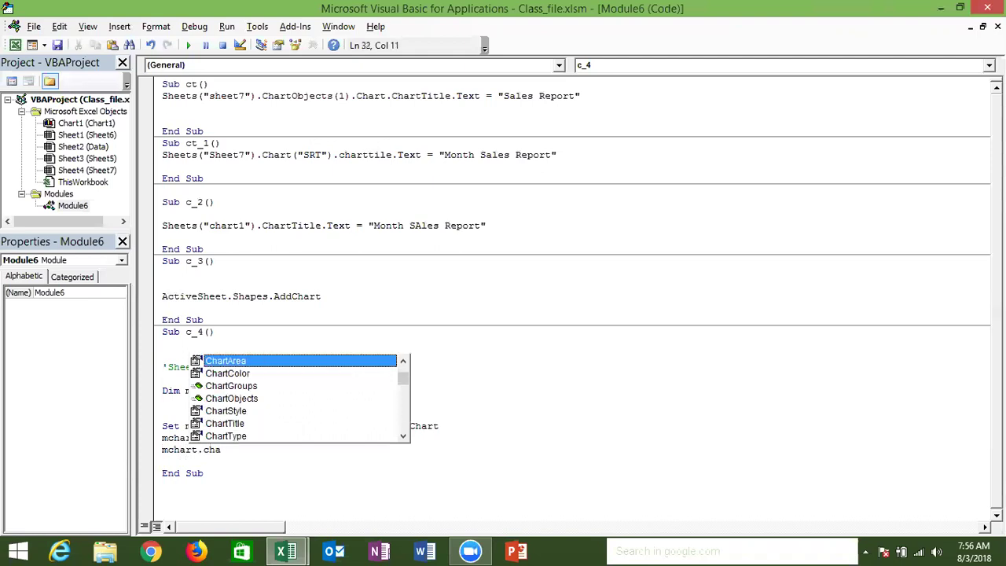
pyautogui.click(215, 449)
pyautogui.press('Down')
pyautogui.press('Down')
pyautogui.press('Down')
pyautogui.press('Down')
pyautogui.press('Down')
pyautogui.press('Down')
pyautogui.press('space')
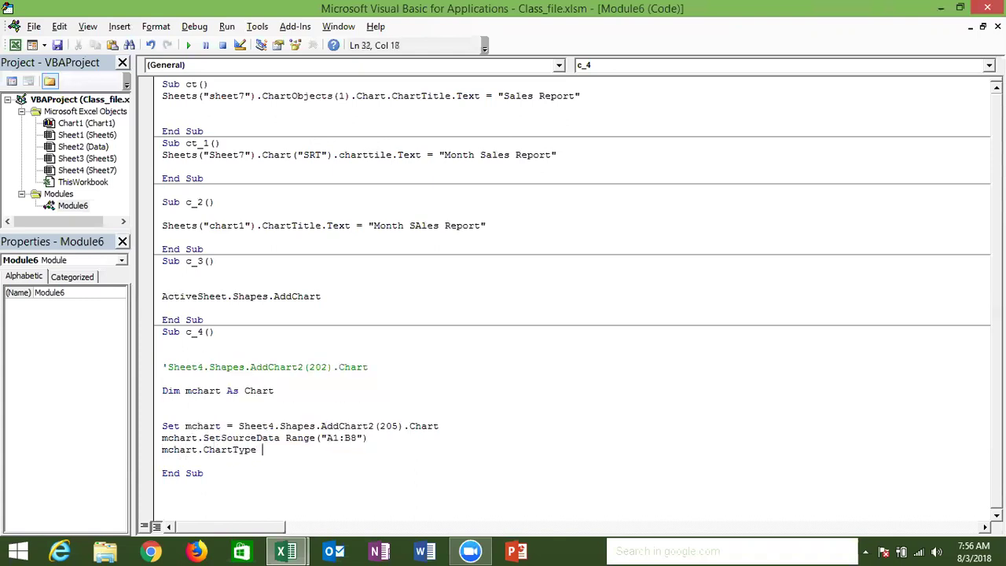
pyautogui.press('BackSpace')
pyautogui.write('=')
pyautogui.press('Down')
pyautogui.press('Down')
pyautogui.press('Down')
pyautogui.press('Down')
pyautogui.press('Down')
pyautogui.press('Down')
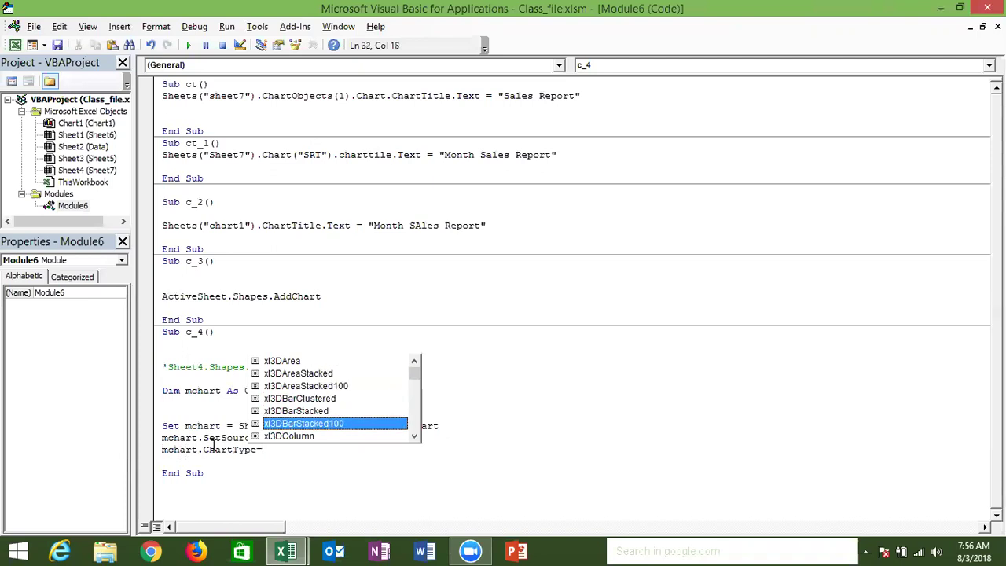
pyautogui.press('Down')
pyautogui.press('Down')
pyautogui.press('Down')
pyautogui.press('Down')
pyautogui.press('Down')
pyautogui.press('Down')
pyautogui.press('Down')
pyautogui.press('Down')
pyautogui.press('Down')
pyautogui.press('Down')
pyautogui.press('Down')
pyautogui.press('Down')
pyautogui.press('Down')
pyautogui.press('Down')
pyautogui.press('Down')
pyautogui.press('Down')
pyautogui.press('Down')
pyautogui.press('Down')
pyautogui.press('Down')
pyautogui.press('Down')
pyautogui.press('Down')
pyautogui.press('Down')
pyautogui.press('Down')
pyautogui.press('Down')
pyautogui.press('Down')
pyautogui.press('Down')
pyautogui.press('Down')
pyautogui.press('Down')
pyautogui.press('Down')
pyautogui.press('Down')
pyautogui.press('Down')
pyautogui.press('Down')
pyautogui.press('Down')
pyautogui.press('Down')
pyautogui.press('Down')
pyautogui.press('Down')
pyautogui.press('Down')
pyautogui.press('Down')
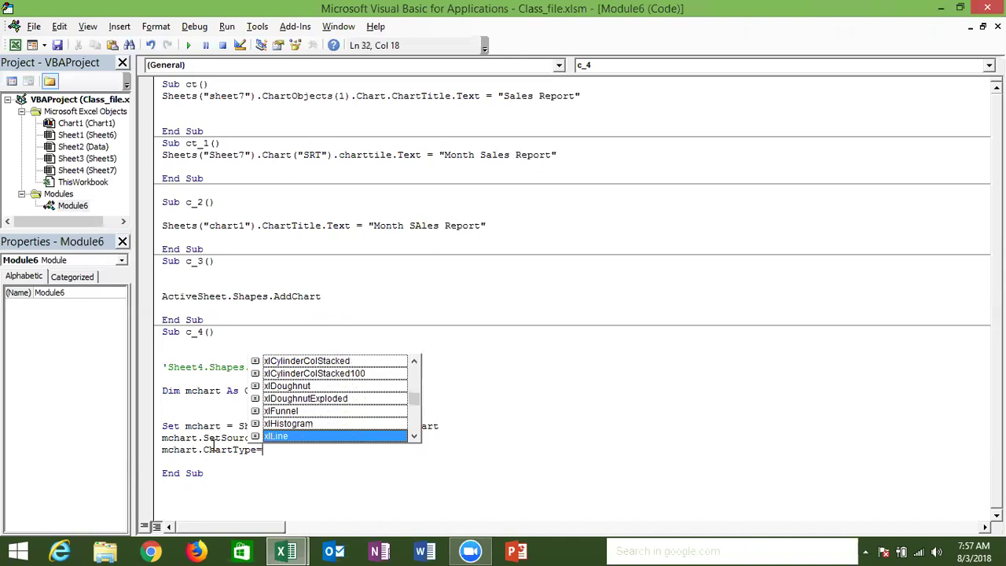
pyautogui.press('Down')
pyautogui.press('Down')
pyautogui.press('Up')
pyautogui.press('Up')
pyautogui.press('Up')
pyautogui.press('Down')
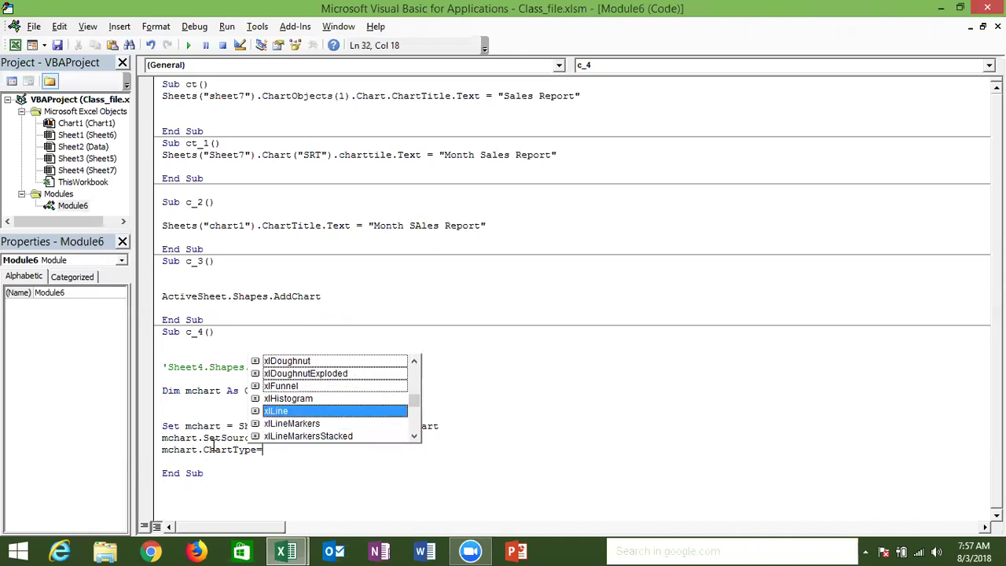
pyautogui.press('Tab')
pyautogui.press('Return')
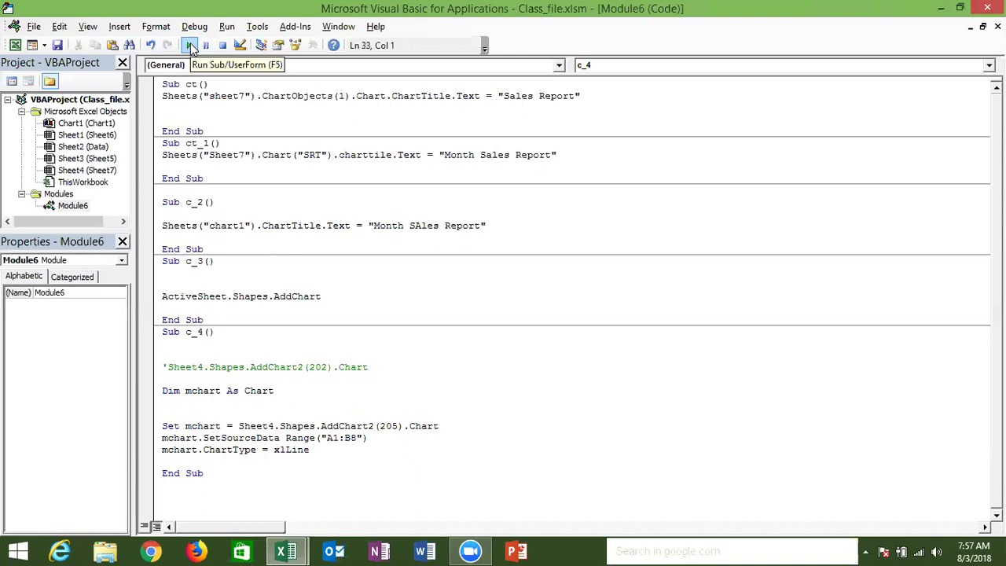
# - Run c_4 to produce the Sales line chart, move its title, then delete the chart
pyautogui.click(191, 47)
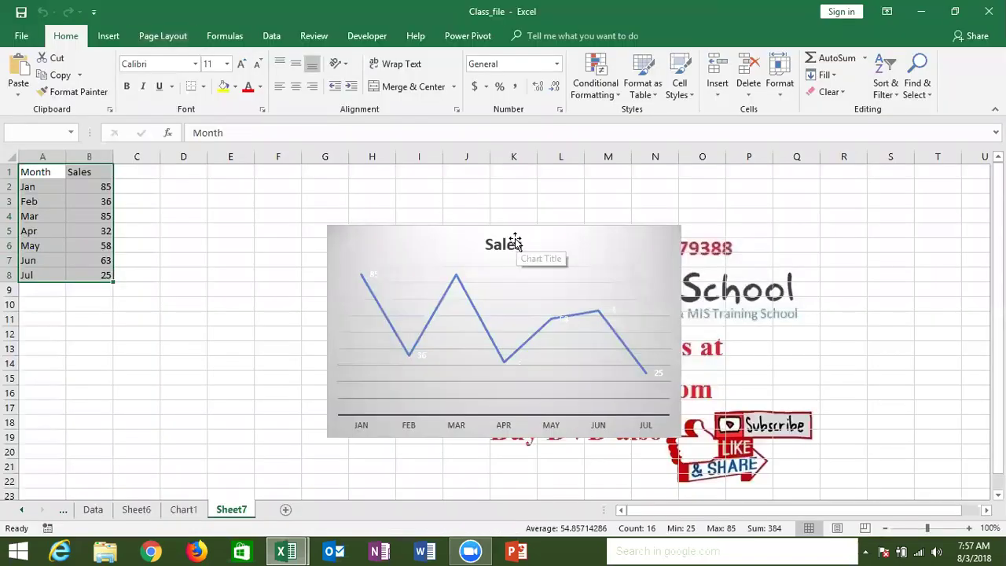
pyautogui.moveTo(497, 240); pyautogui.dragTo(340, 227)
pyautogui.press('Delete')
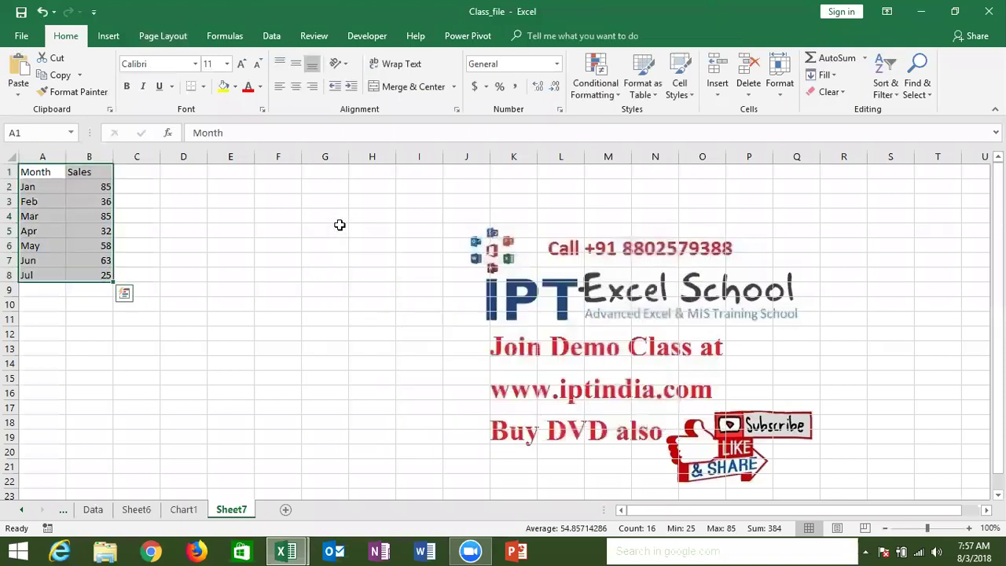
pyautogui.hotkey('alt', 'F11')
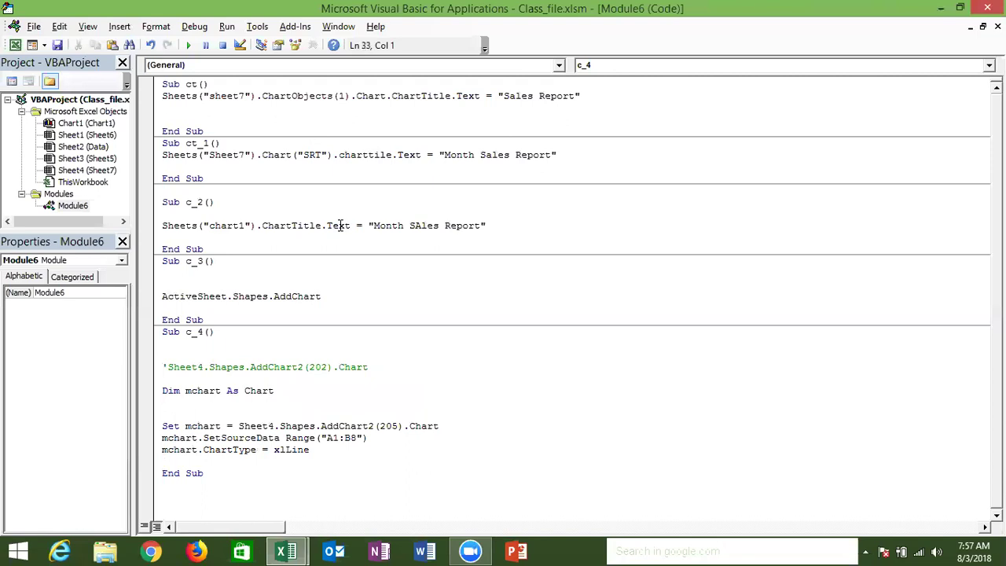
# - Paste all Module6 code into Sheet7 starting at G2, then go to the File Info page
pyautogui.hotkey('ctrl', 'a')
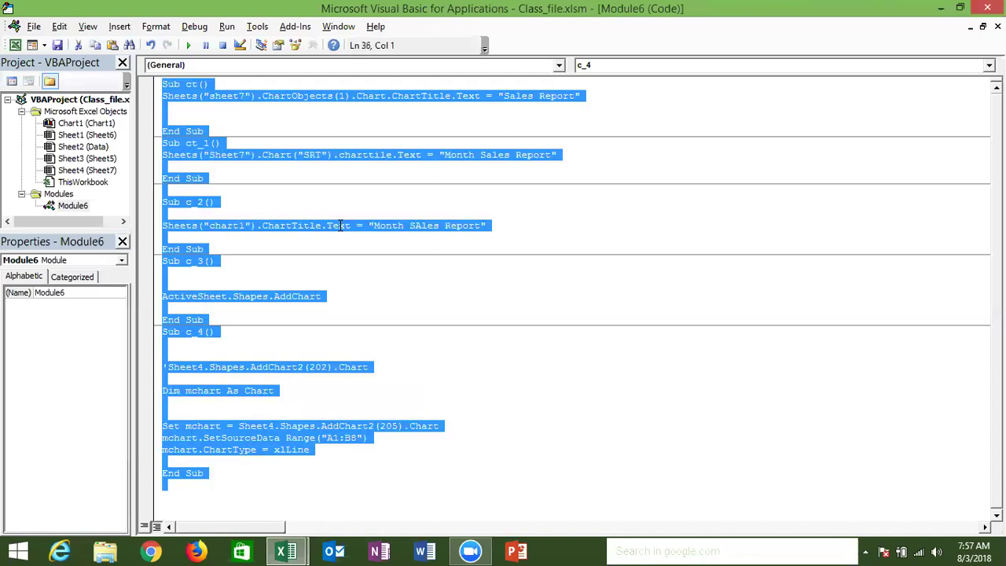
pyautogui.hotkey('alt', 'F11')
pyautogui.hotkey('alt', 'F11')
pyautogui.hotkey('alt', 'F11')
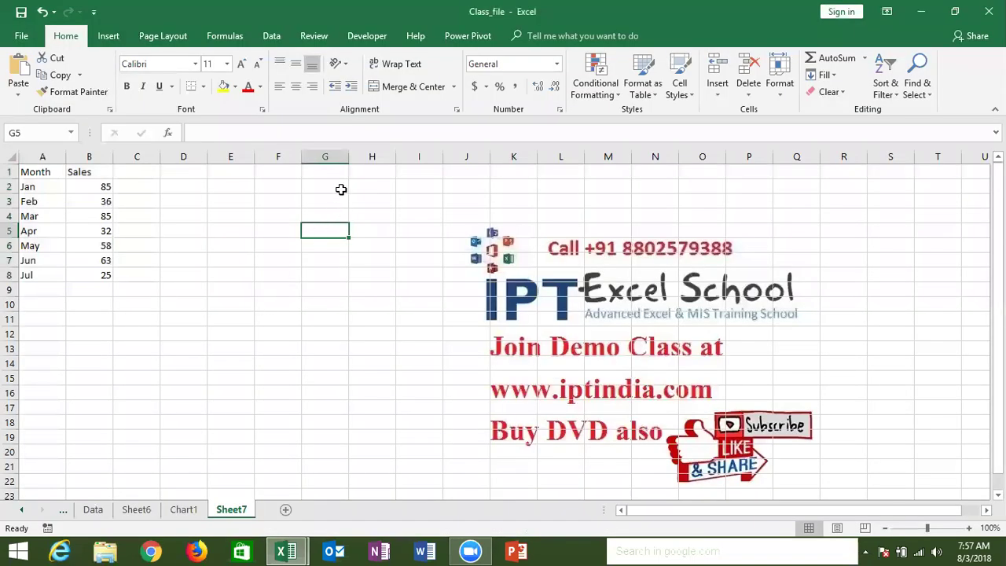
pyautogui.click(341, 189)
pyautogui.hotkey('ctrl', 'v')
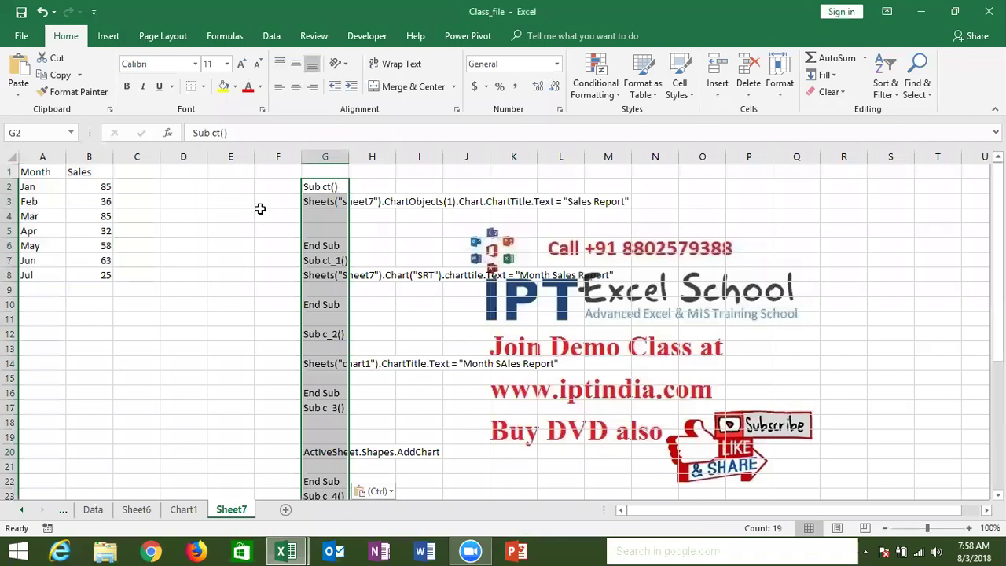
pyautogui.click(261, 210)
pyautogui.click(22, 36)
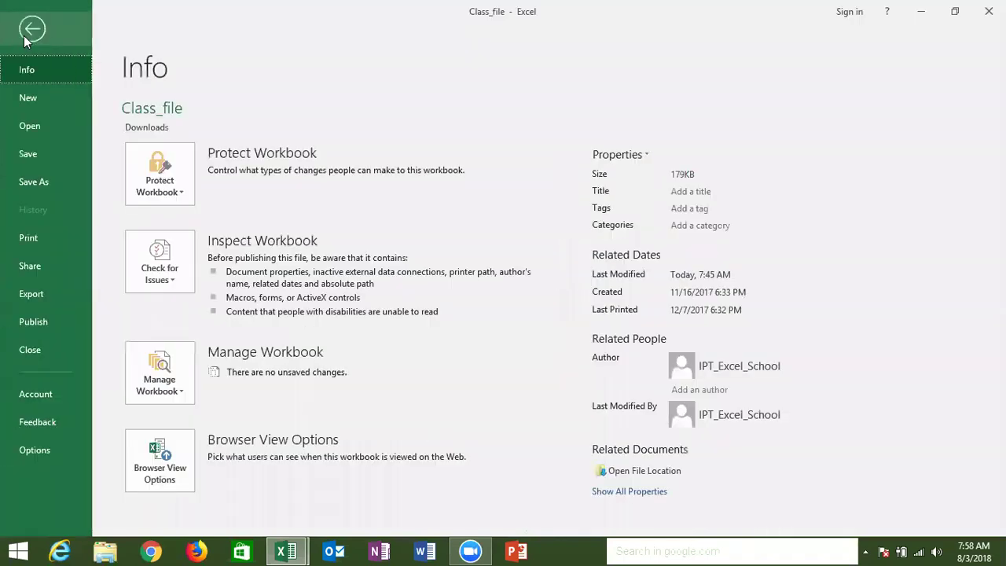